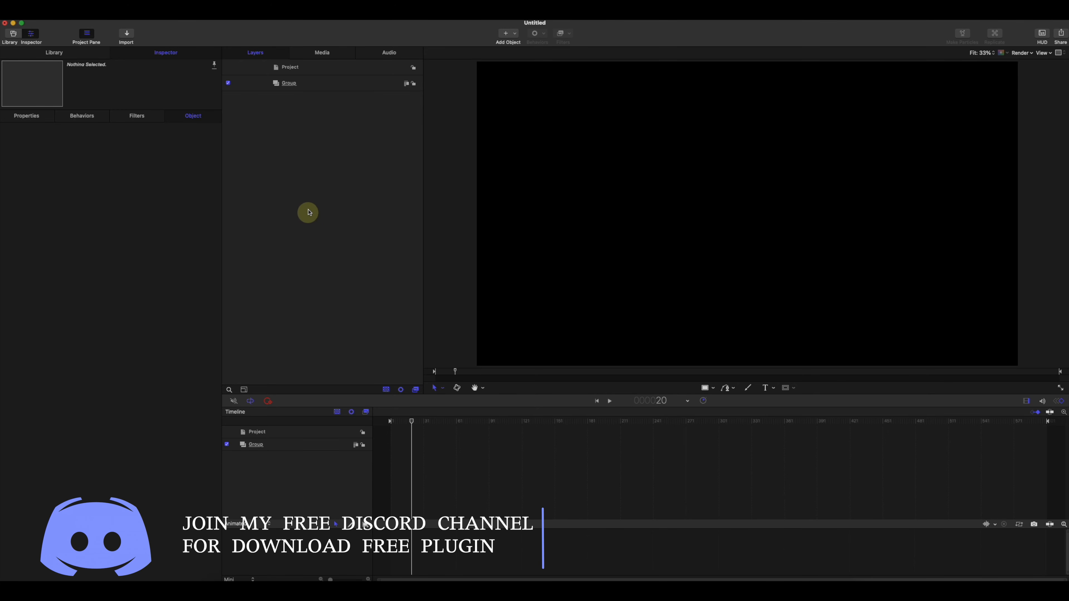
Step: Draw a circle in the group, left of and slightly above the canvas centre, at about X -346 px, Y 76 px
{"action": "left_click", "coordinate": [293, 87]}
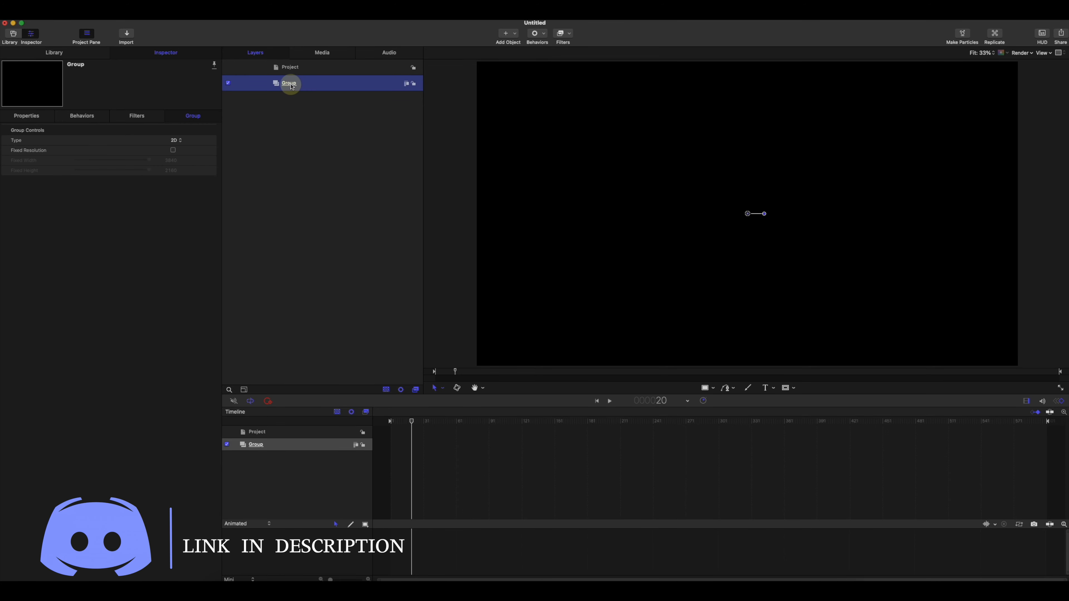
{"action": "left_click", "coordinate": [714, 389]}
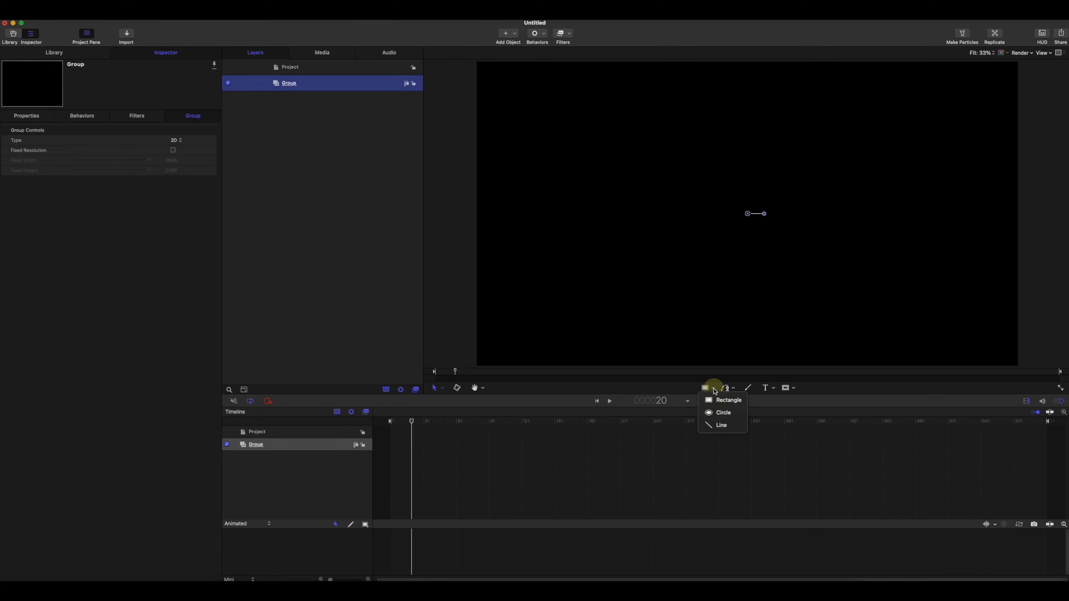
{"action": "left_click", "coordinate": [720, 413]}
{"action": "left_click_drag", "start_coordinate": [724, 164], "coordinate": [678, 209]}
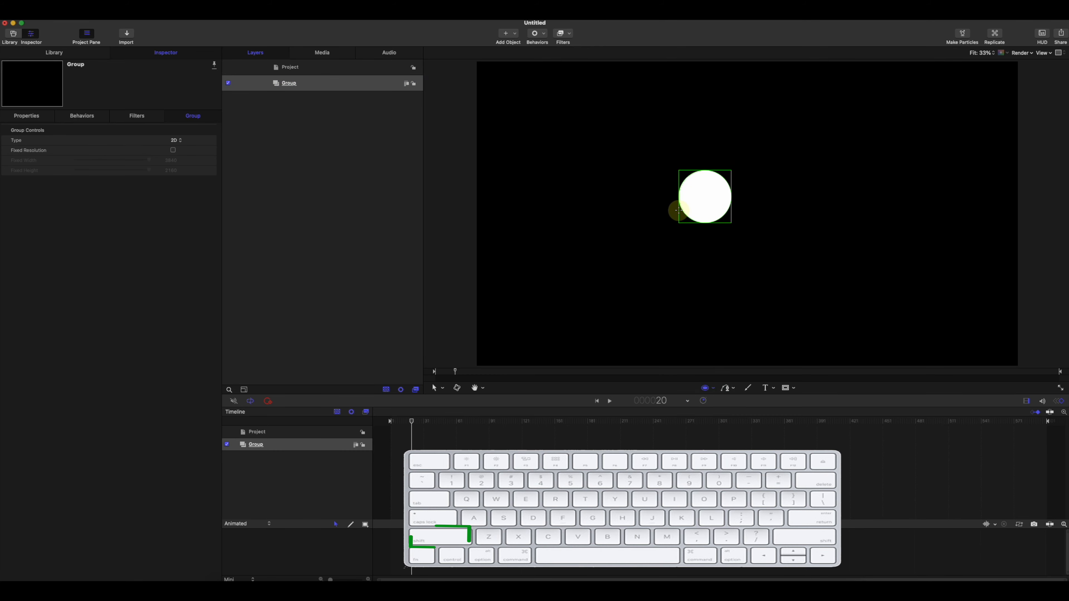
{"action": "left_click_drag", "start_coordinate": [678, 209], "coordinate": [666, 224]}
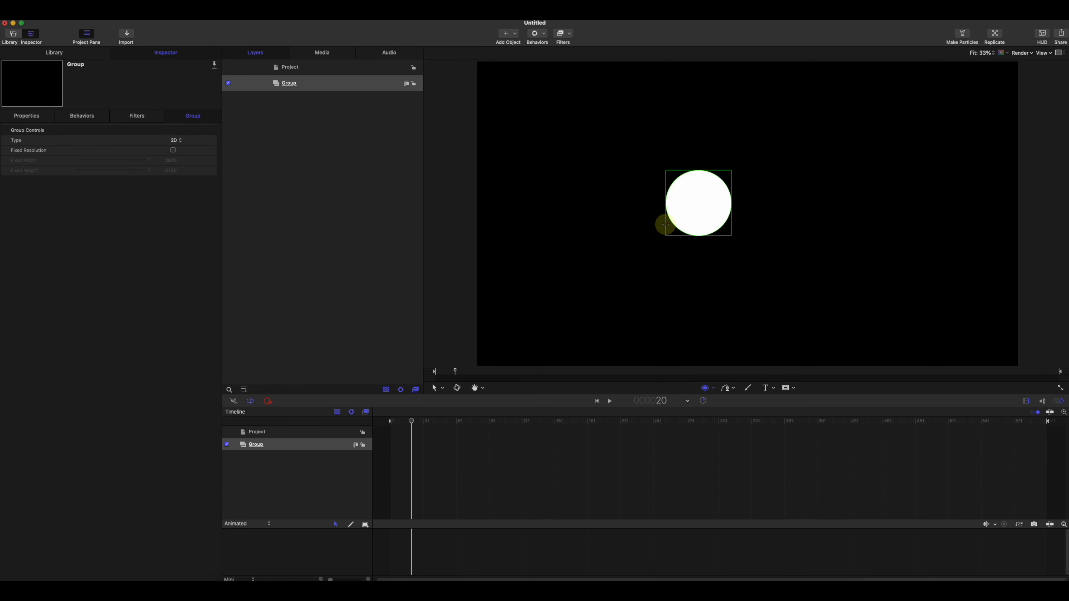
{"action": "left_click_drag", "start_coordinate": [665, 224], "coordinate": [665, 224]}
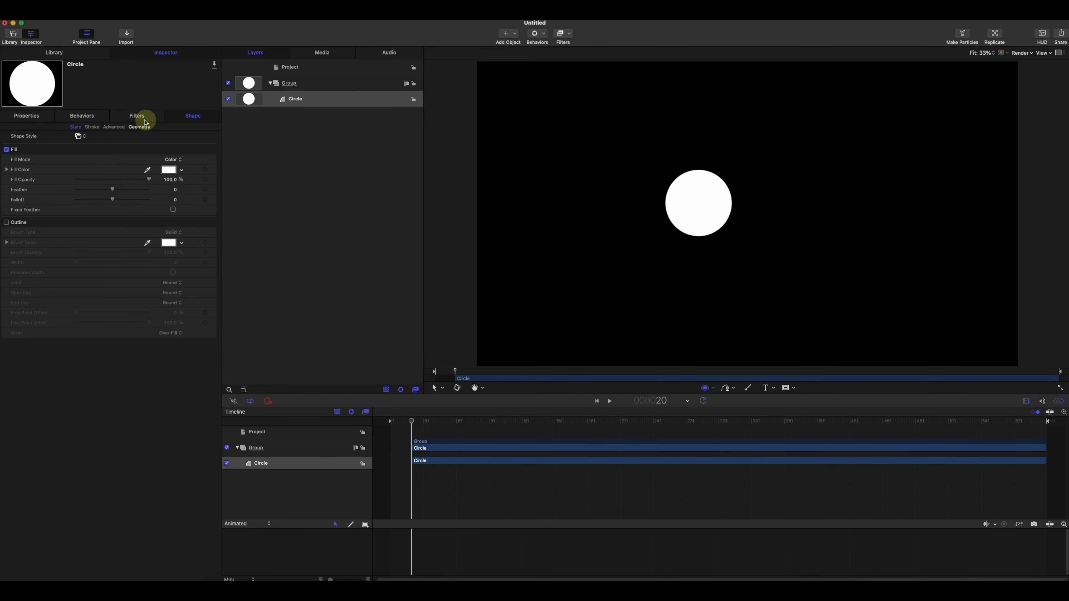
Step: Reset the circle's position to the canvas centre and shift its timeline clip to start at frame 1
{"action": "left_click", "coordinate": [29, 116]}
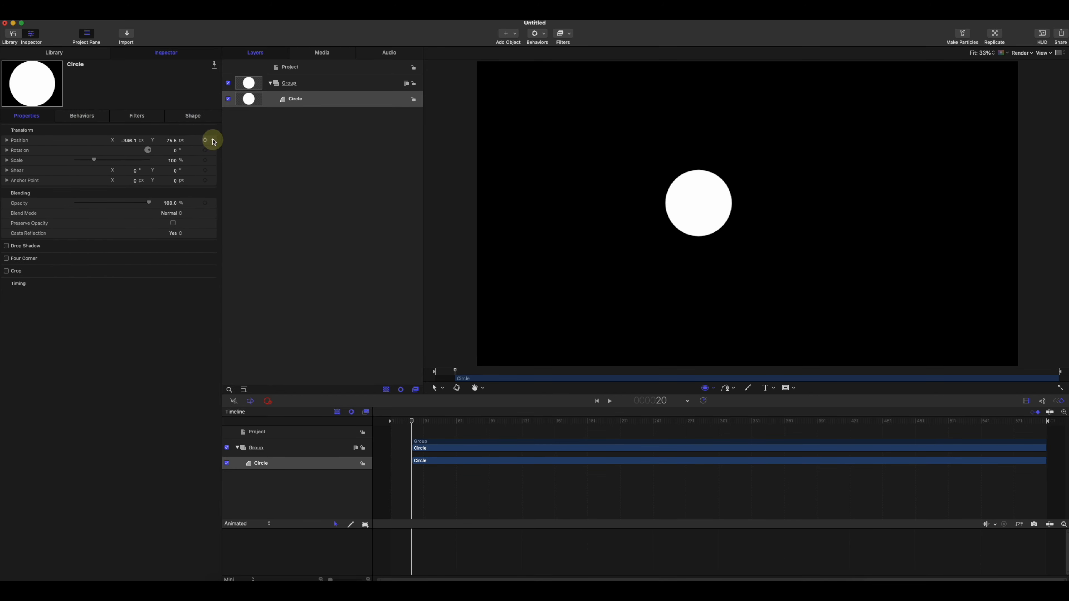
{"action": "left_click", "coordinate": [213, 142]}
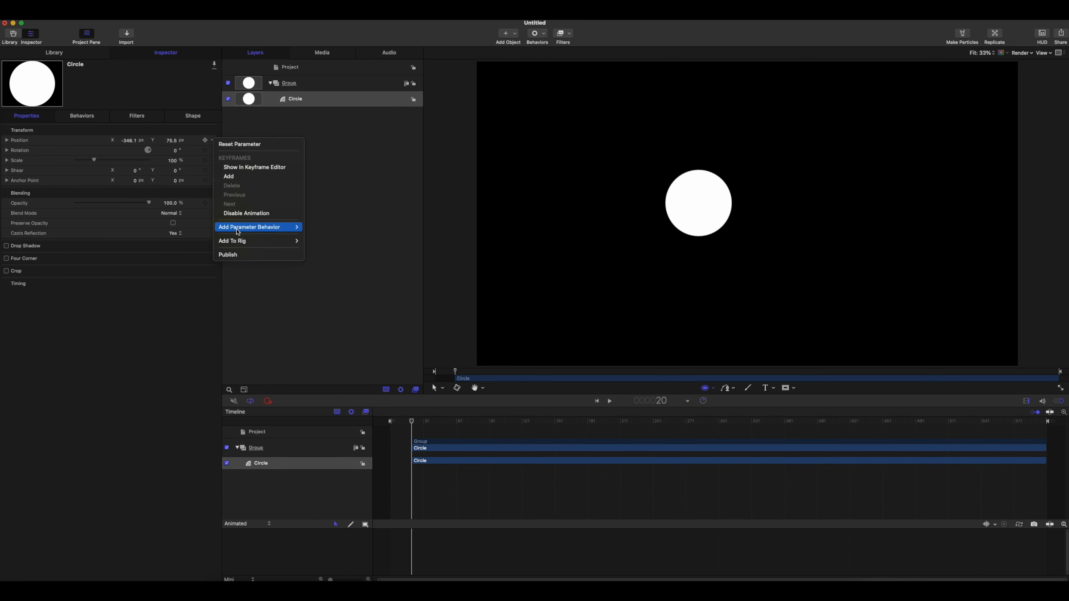
{"action": "left_click", "coordinate": [246, 146]}
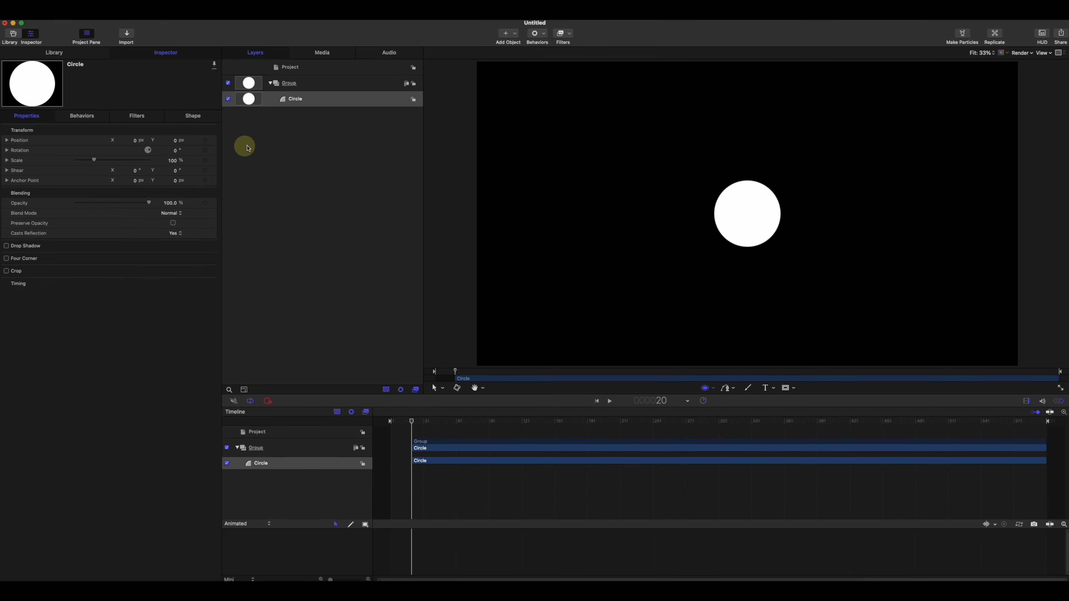
{"action": "left_click_drag", "start_coordinate": [411, 421], "coordinate": [375, 422]}
{"action": "left_click_drag", "start_coordinate": [428, 444], "coordinate": [385, 481]}
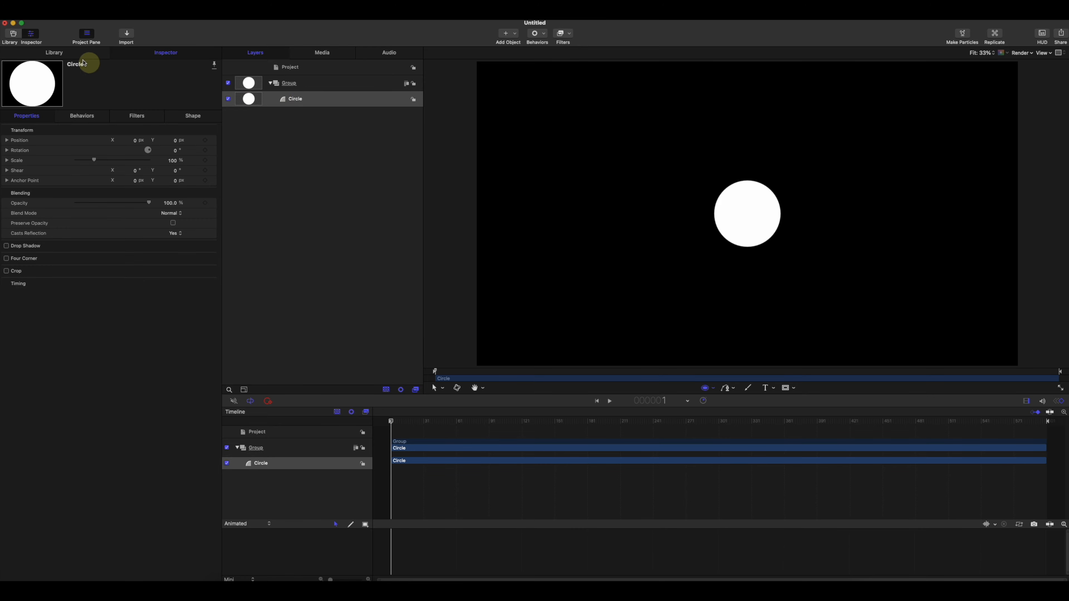
Step: Apply the Basic Motion behavior Fade In/Fade Out to the circle and preview its opacity change along the timeline
{"action": "left_click", "coordinate": [53, 53]}
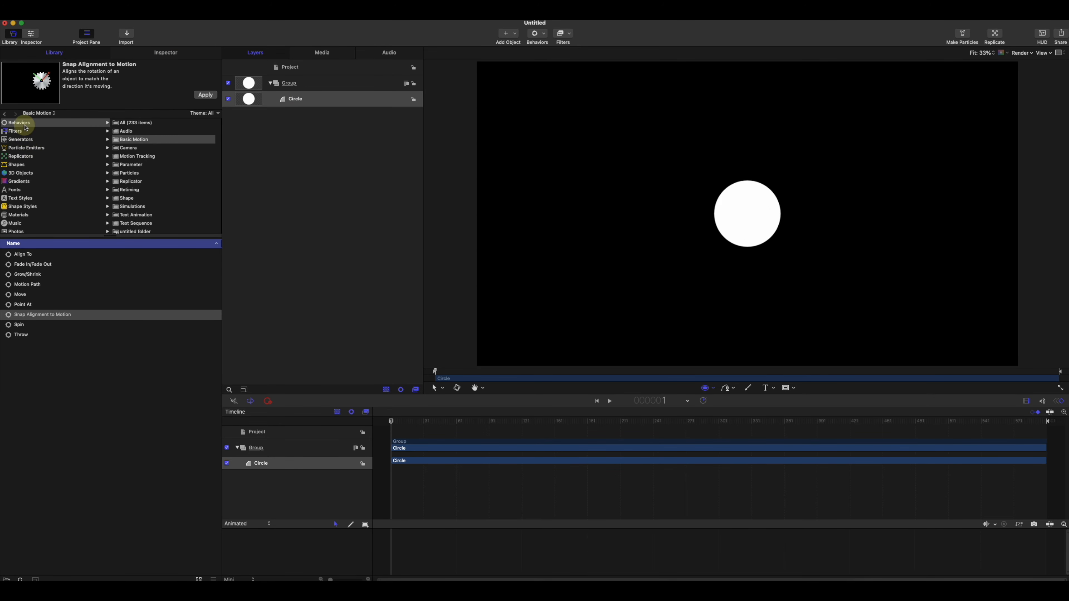
{"action": "left_click", "coordinate": [26, 125]}
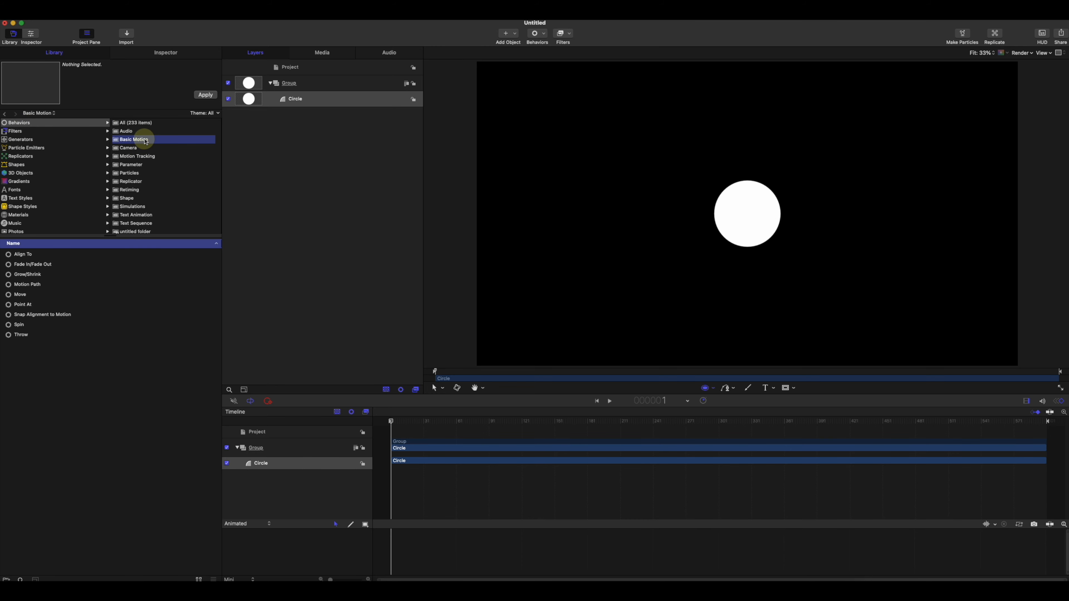
{"action": "left_click", "coordinate": [25, 264]}
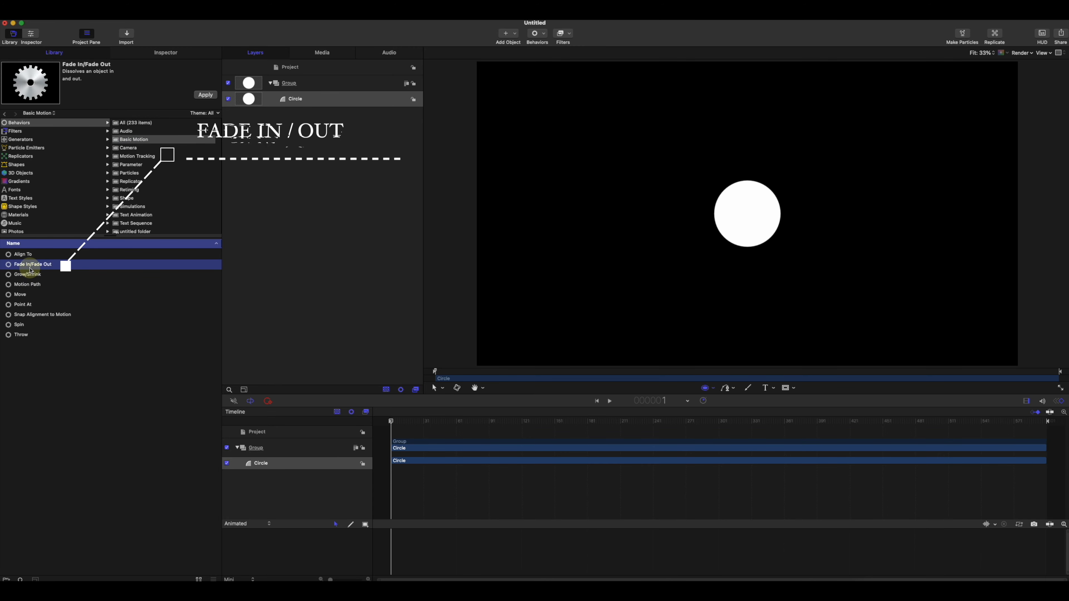
{"action": "left_click_drag", "start_coordinate": [31, 270], "coordinate": [289, 101]}
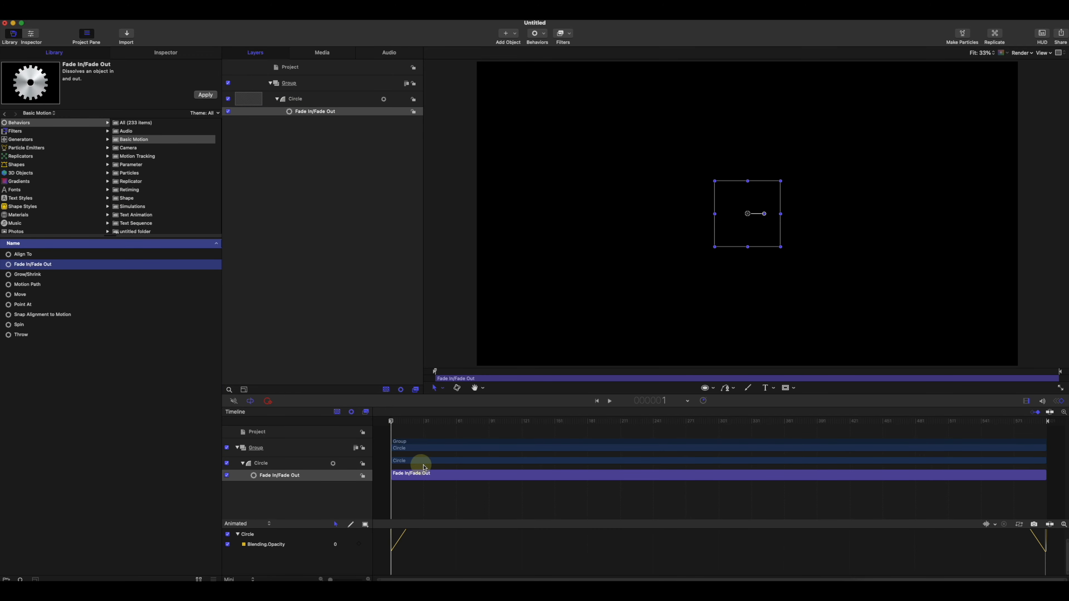
{"action": "left_click_drag", "start_coordinate": [395, 424], "coordinate": [397, 441]}
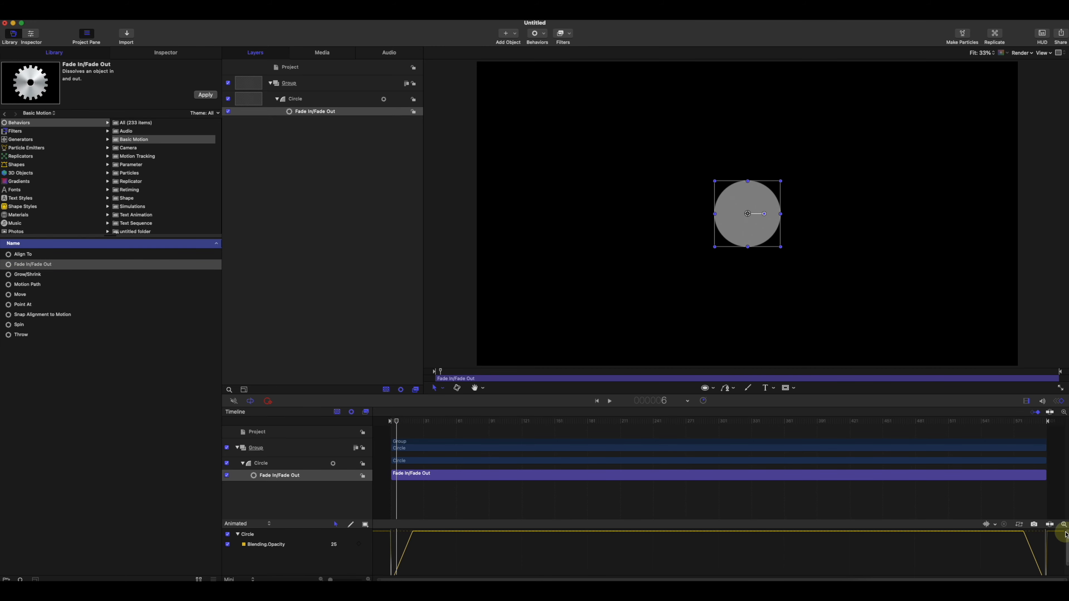
{"action": "left_click", "coordinate": [398, 422]}
{"action": "mouse_move", "coordinate": [398, 422]}
{"action": "left_mouse_down"}
{"action": "mouse_move", "coordinate": [407, 423]}
{"action": "mouse_move", "coordinate": [379, 423]}
{"action": "mouse_move", "coordinate": [414, 428]}
{"action": "left_mouse_up"}
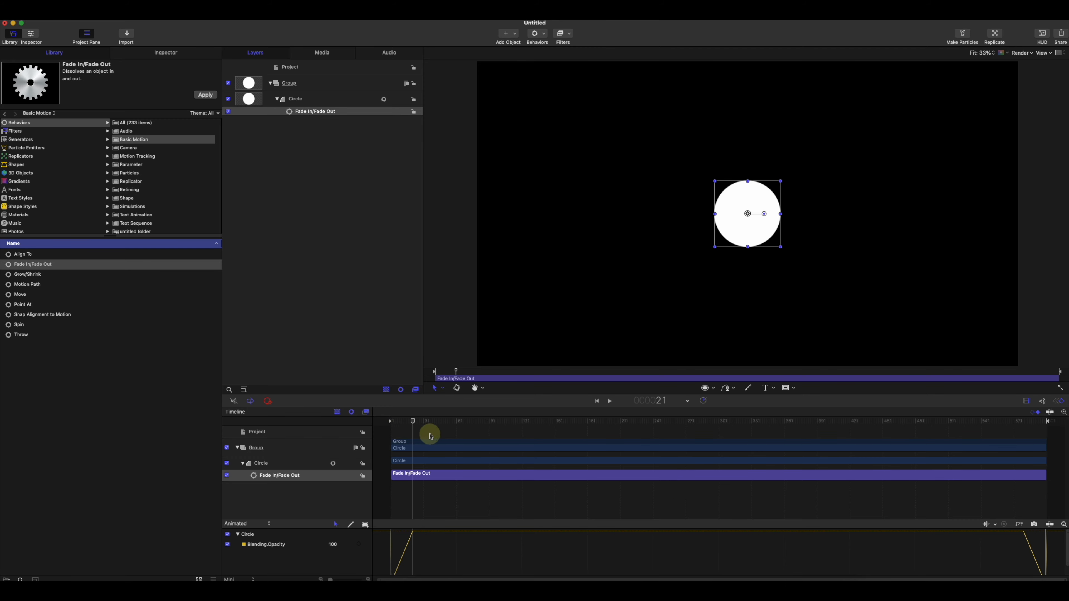
{"action": "left_click_drag", "start_coordinate": [413, 423], "coordinate": [940, 484]}
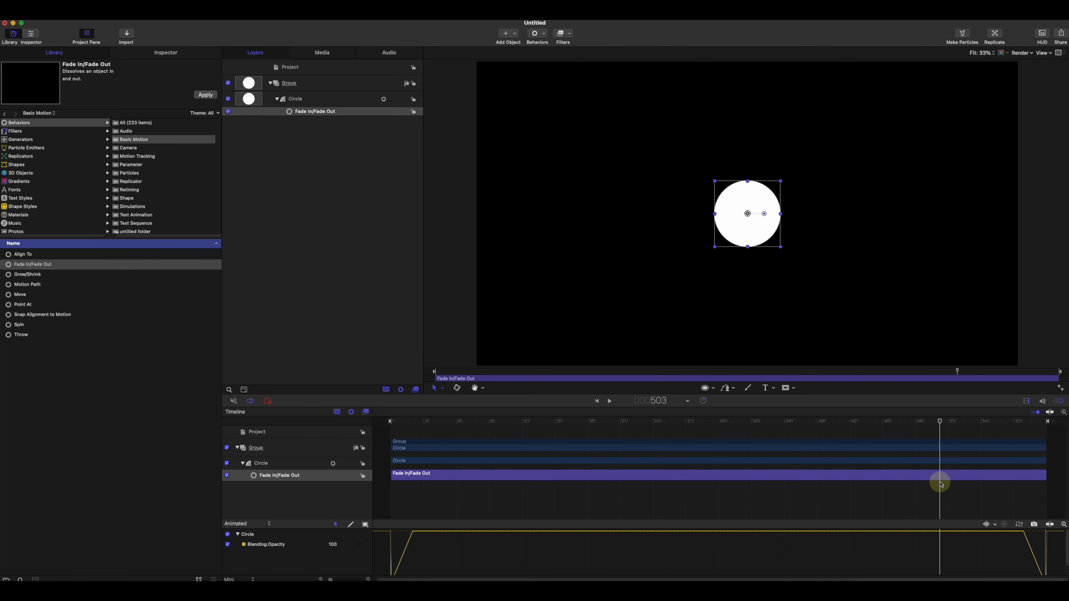
Step: Set the fade behavior's Fade Out Time to 30 and Fade In Time to 50, checking both fades on the timeline
{"action": "left_click", "coordinate": [165, 52]}
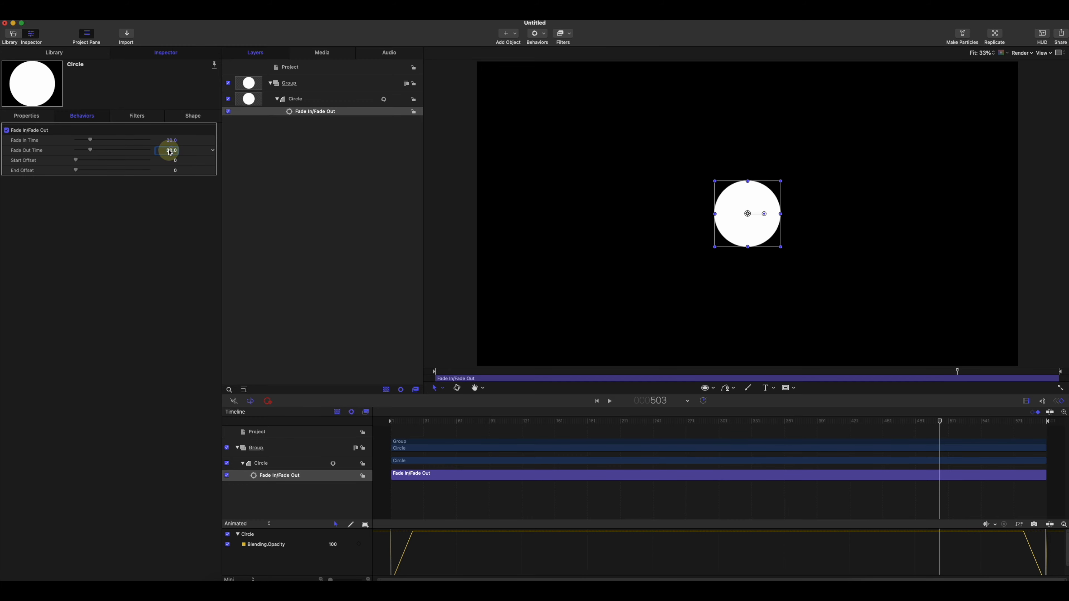
{"action": "key", "text": "Return"}
{"action": "left_click_drag", "start_coordinate": [973, 422], "coordinate": [1019, 421]}
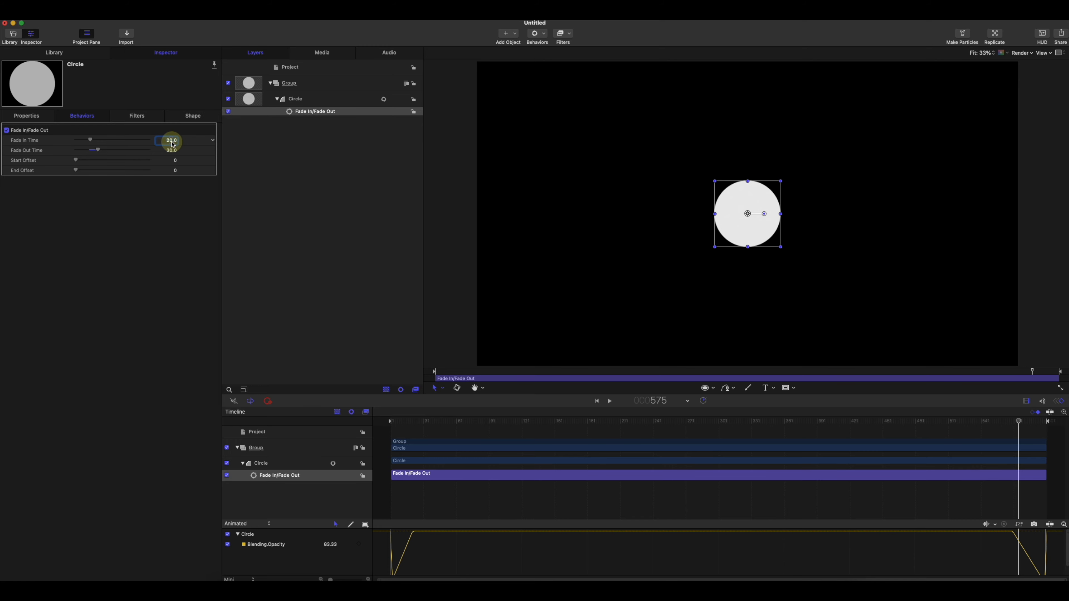
{"action": "key", "text": "Return"}
{"action": "left_click", "coordinate": [414, 422]}
{"action": "left_click_drag", "start_coordinate": [413, 423], "coordinate": [447, 427]}
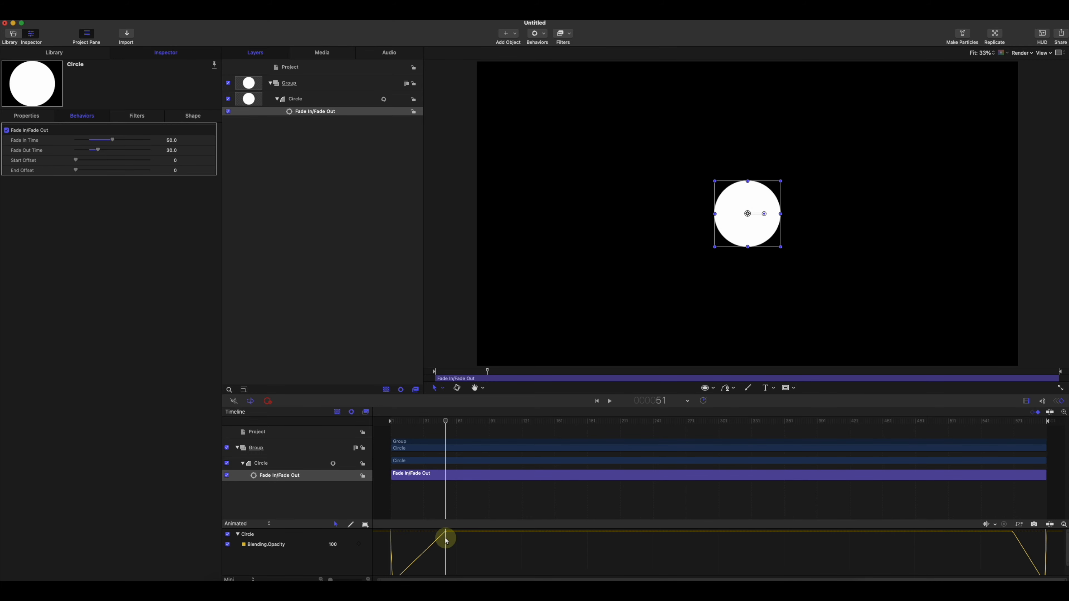
{"action": "left_click", "coordinate": [447, 422]}
{"action": "mouse_move", "coordinate": [447, 421]}
{"action": "left_mouse_down"}
{"action": "mouse_move", "coordinate": [384, 422]}
{"action": "mouse_move", "coordinate": [445, 420]}
{"action": "left_mouse_up"}
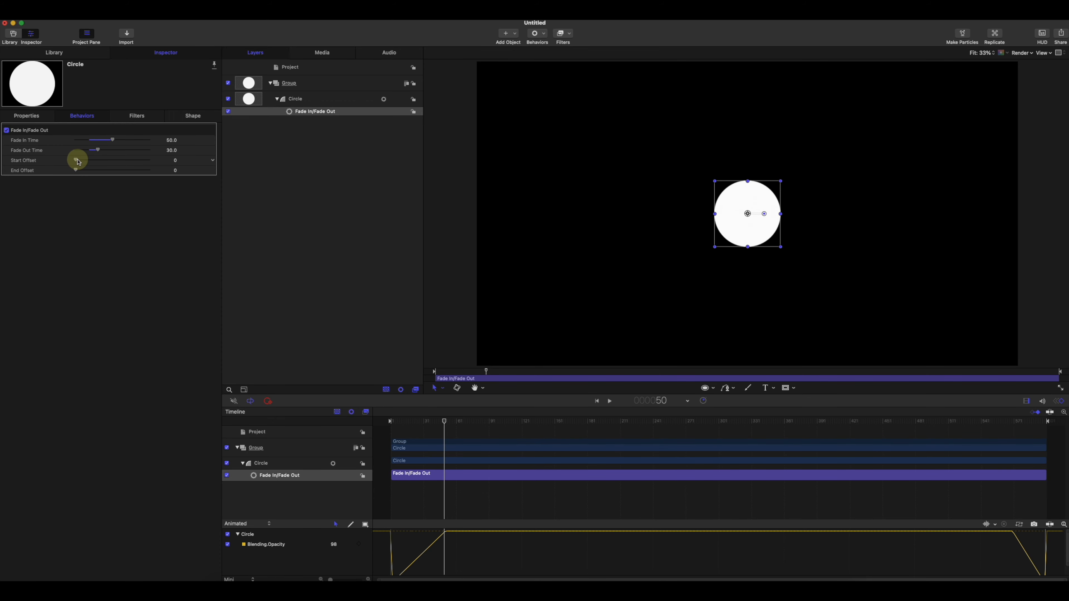
Step: Give the fade behavior a Start Offset of 16 and an End Offset of about 59, and preview the delayed fade-in
{"action": "left_click_drag", "start_coordinate": [80, 161], "coordinate": [90, 161]}
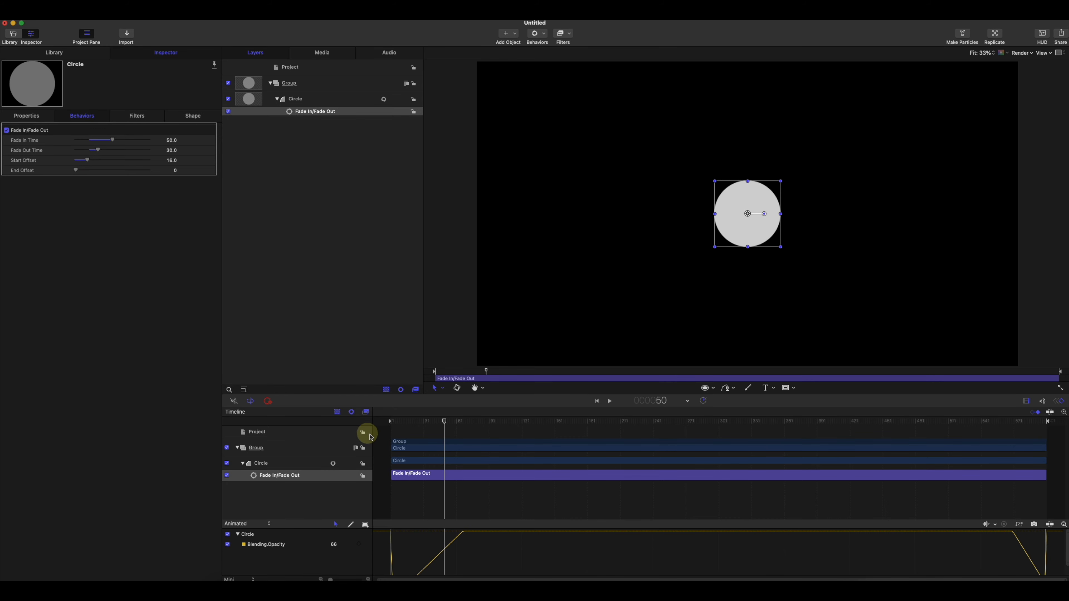
{"action": "left_click_drag", "start_coordinate": [417, 419], "coordinate": [454, 419]}
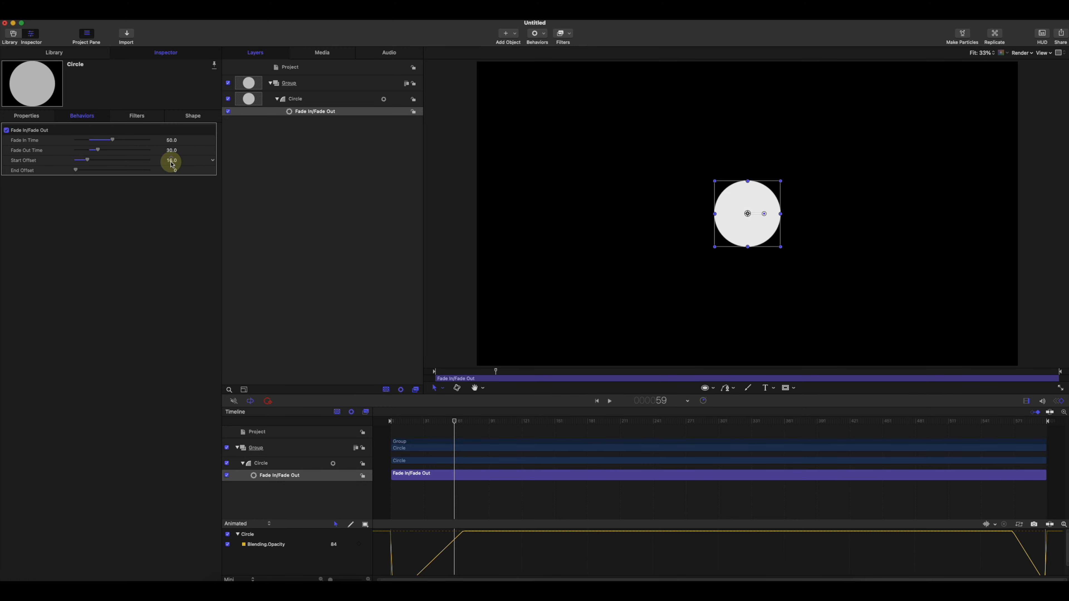
{"action": "left_click_drag", "start_coordinate": [427, 428], "coordinate": [404, 432]}
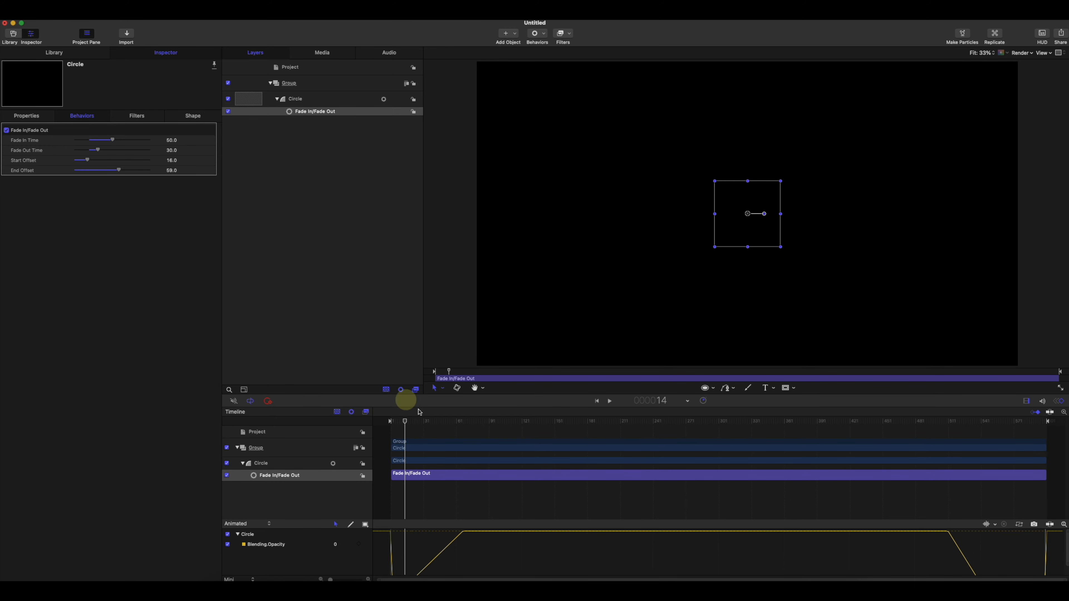
{"action": "mouse_move", "coordinate": [402, 423]}
{"action": "left_mouse_down"}
{"action": "mouse_move", "coordinate": [429, 424]}
{"action": "mouse_move", "coordinate": [414, 426]}
{"action": "left_mouse_up"}
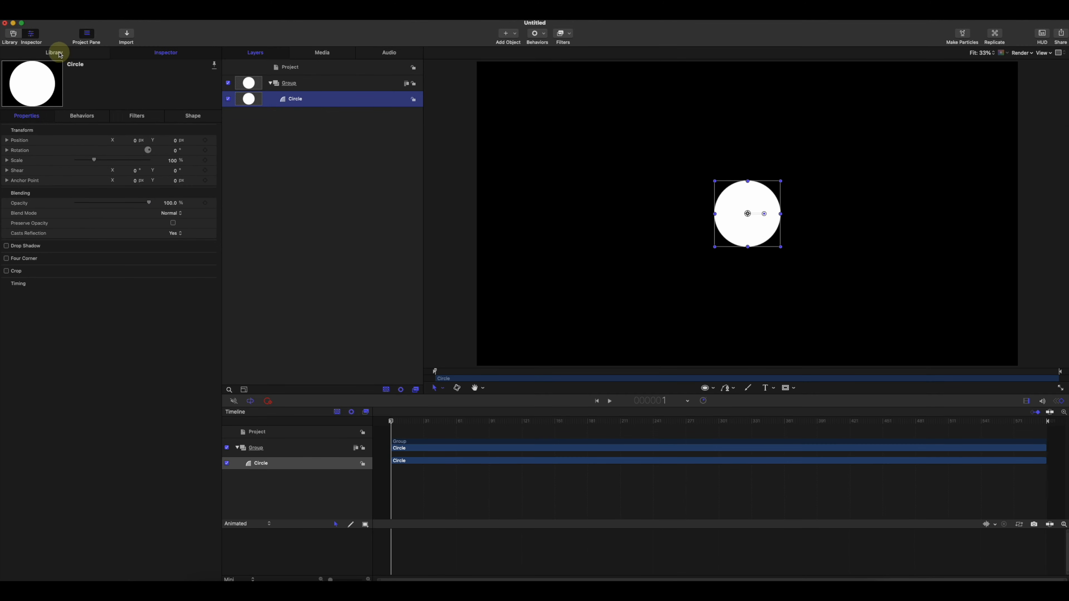
Step: Apply the Basic Motion behavior Grow/Shrink to the circle and preview it with its default settings
{"action": "left_click", "coordinate": [59, 53]}
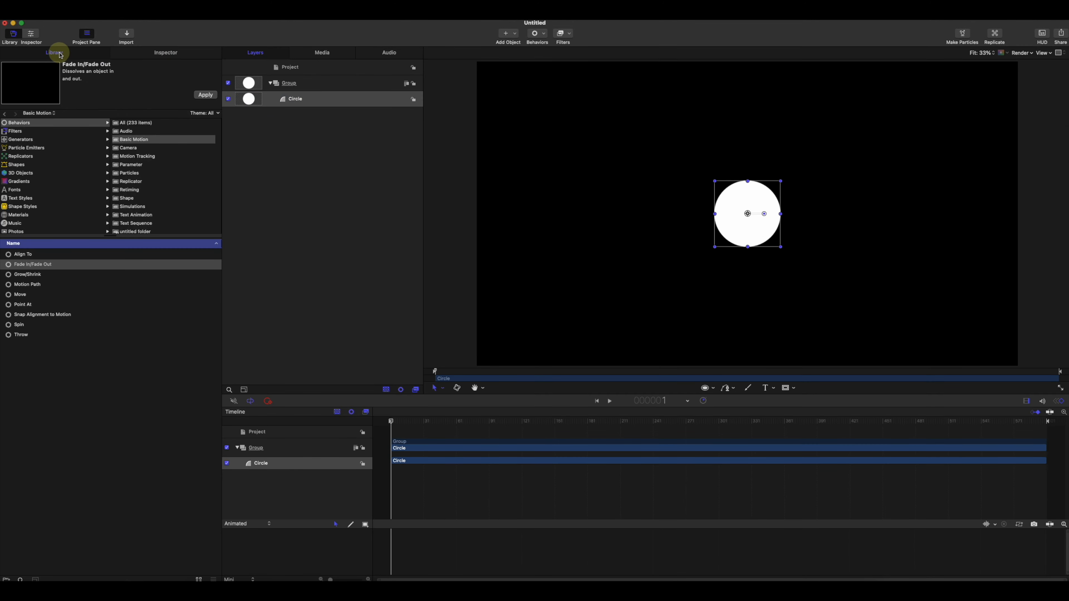
{"action": "left_click", "coordinate": [29, 275]}
{"action": "left_click_drag", "start_coordinate": [28, 275], "coordinate": [293, 103]}
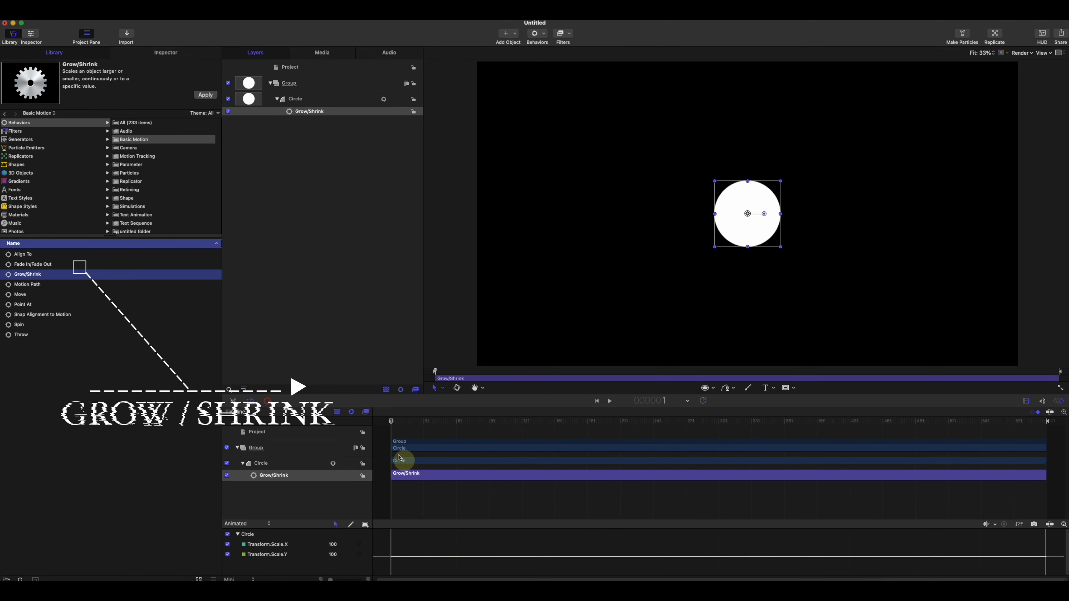
{"action": "left_click_drag", "start_coordinate": [396, 423], "coordinate": [906, 470]}
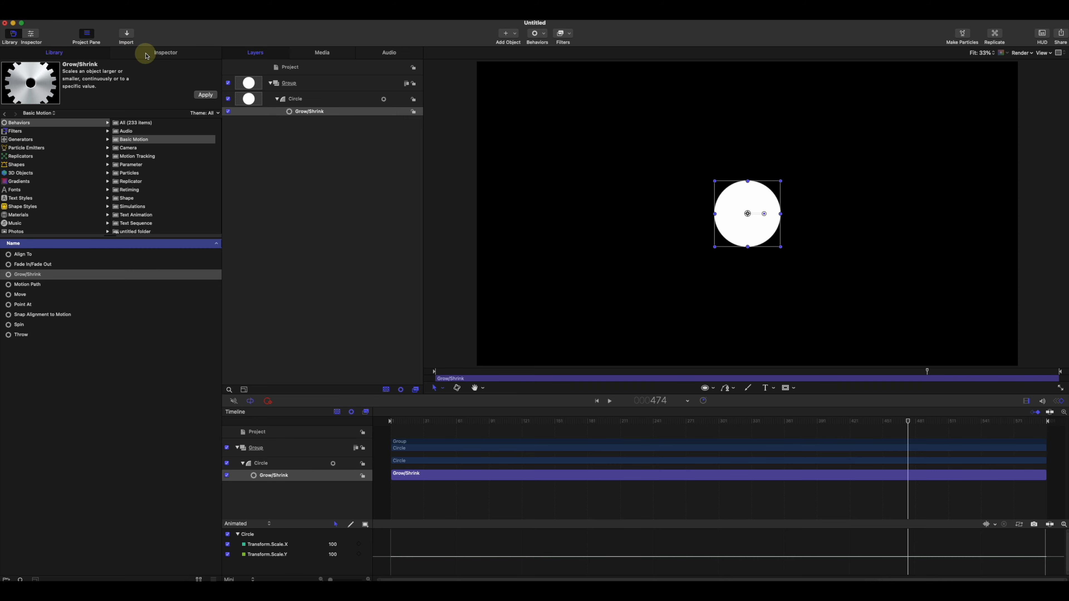
Step: Set the Grow/Shrink behavior's Scale To to 120% for both axes and preview the circle's growth
{"action": "left_click", "coordinate": [164, 53]}
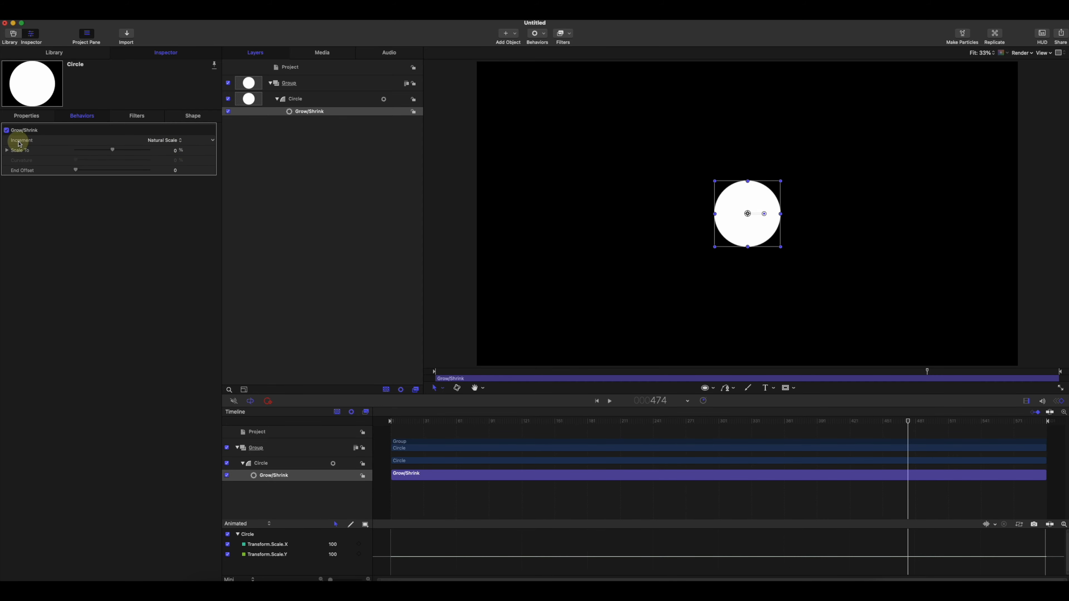
{"action": "left_click", "coordinate": [7, 150]}
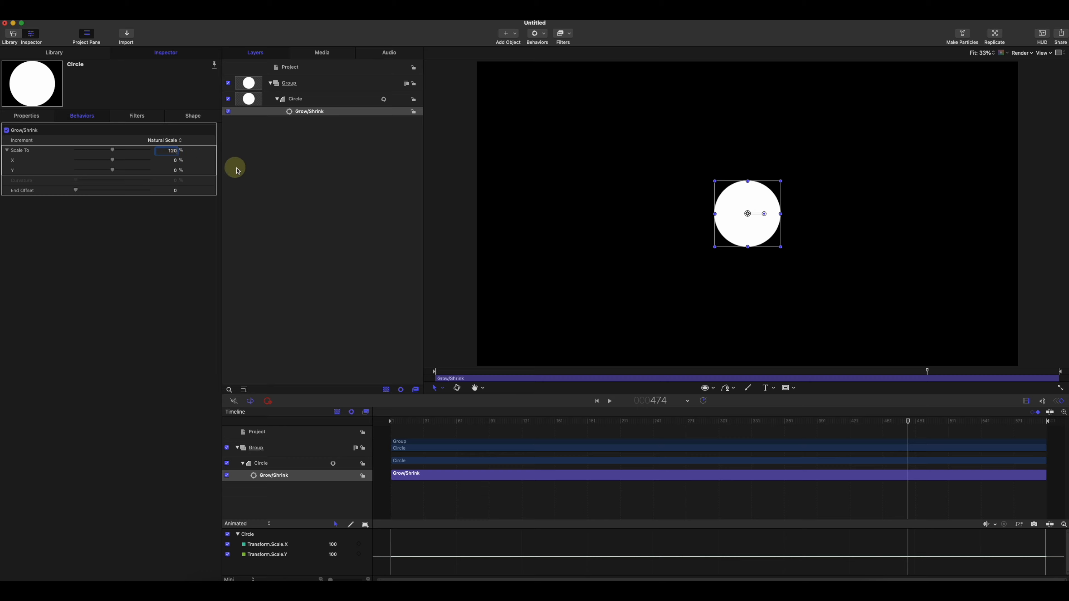
{"action": "left_click_drag", "start_coordinate": [438, 420], "coordinate": [997, 531]}
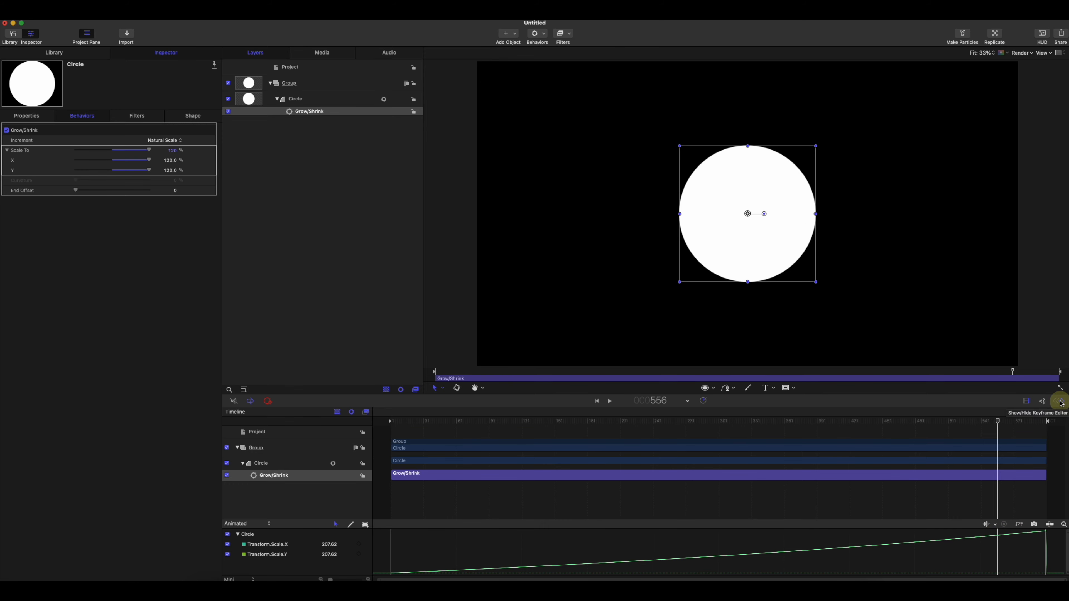
{"action": "left_click", "coordinate": [165, 176]}
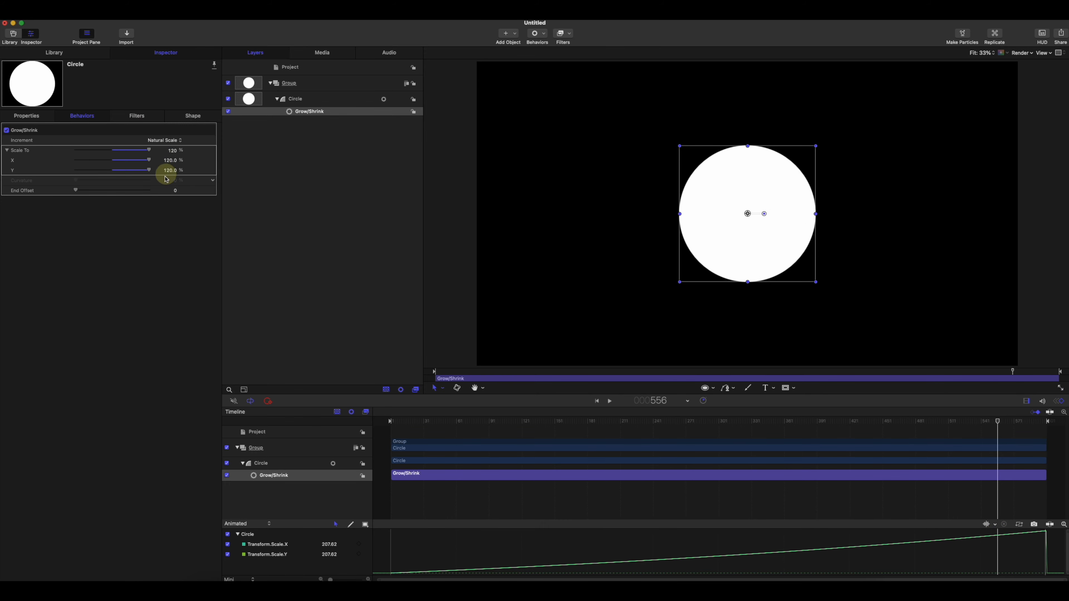
Step: Try the Ramp to Final Value increment for Grow/Shrink, preview the scaling, and switch back to Natural Scale
{"action": "left_click", "coordinate": [177, 143]}
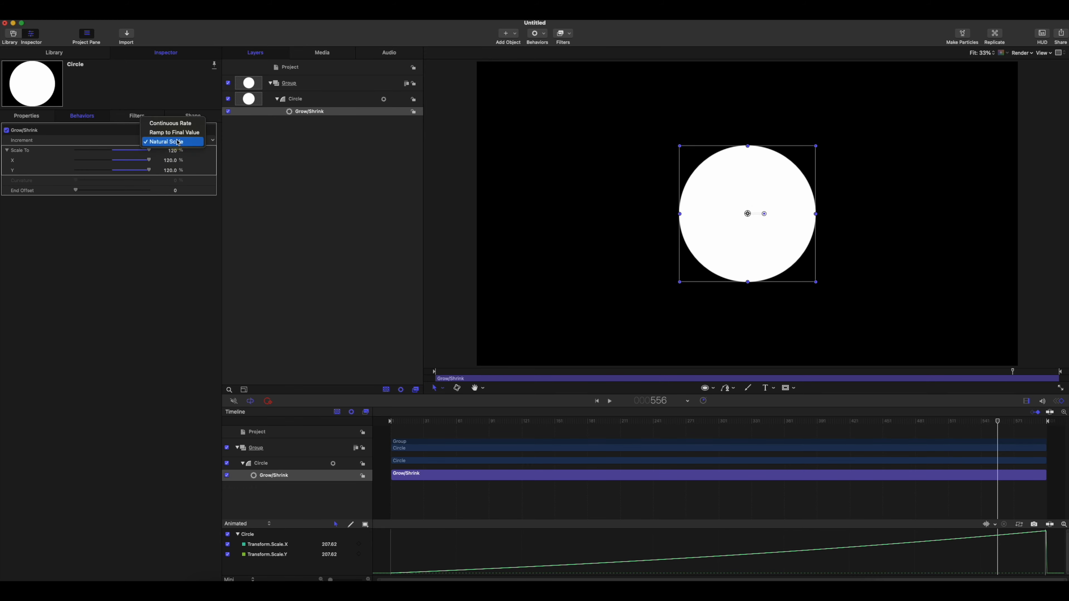
{"action": "left_click", "coordinate": [174, 133]}
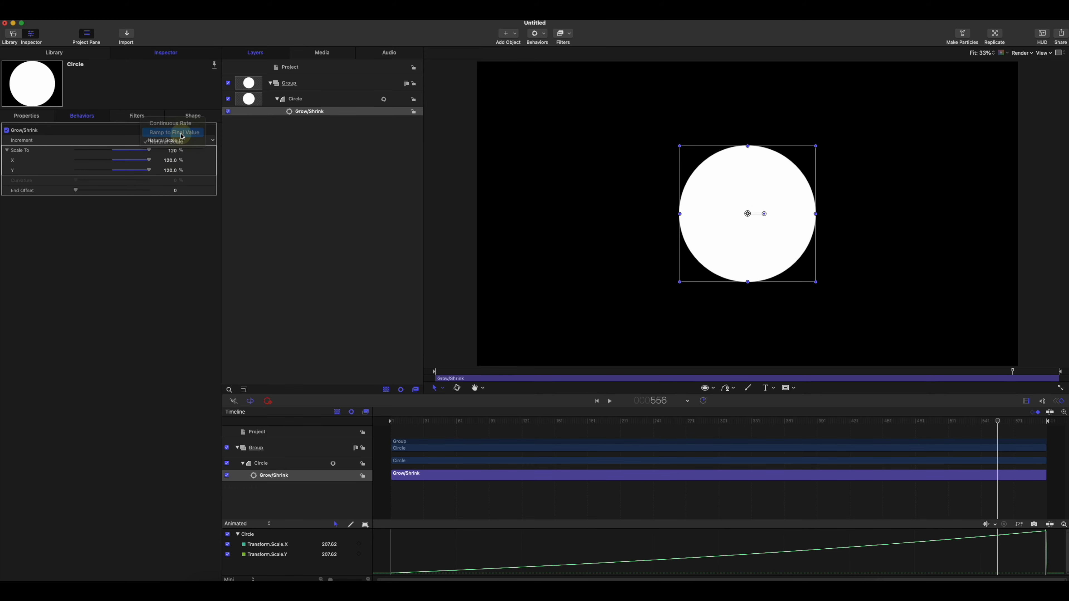
{"action": "left_click_drag", "start_coordinate": [553, 420], "coordinate": [418, 543]}
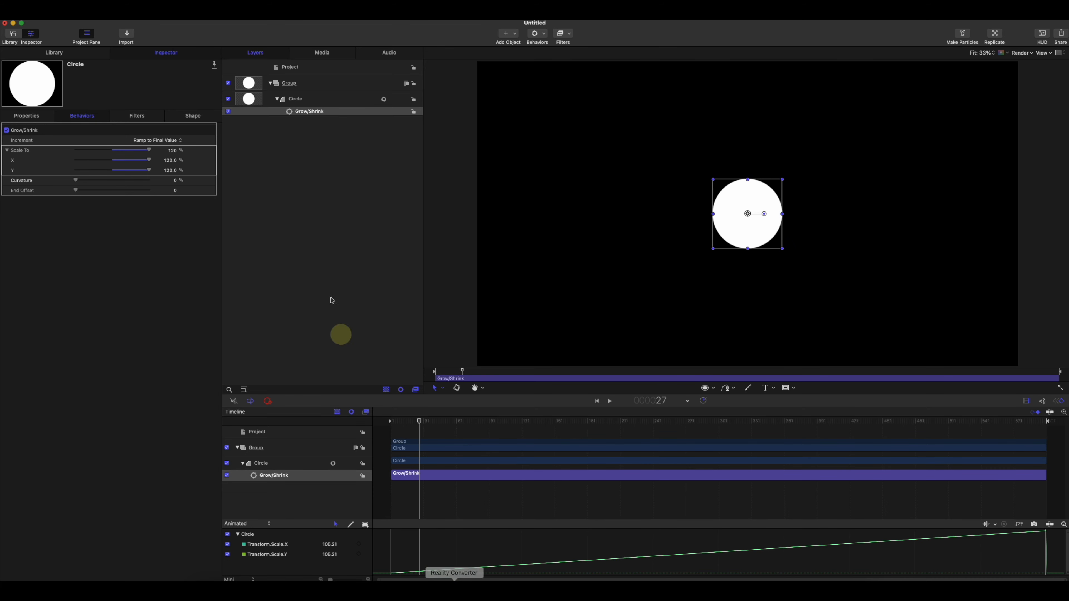
{"action": "left_click", "coordinate": [169, 140]}
{"action": "left_click", "coordinate": [167, 152]}
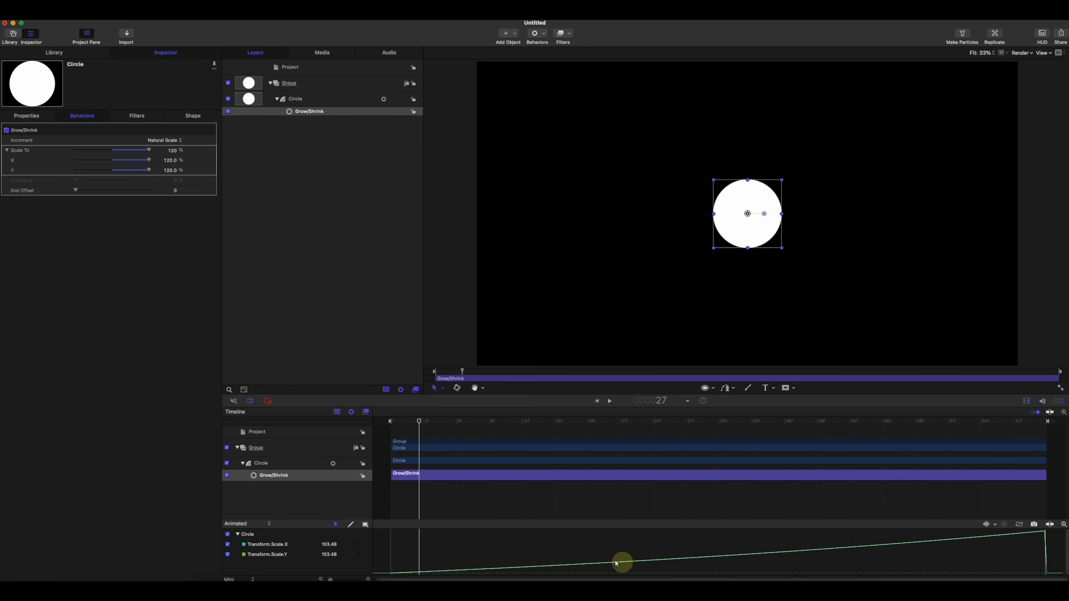
Step: Try the Ramp to Final Value increment for the Grow/Shrink behavior, and settle on Continuous Rate
{"action": "left_click", "coordinate": [153, 139]}
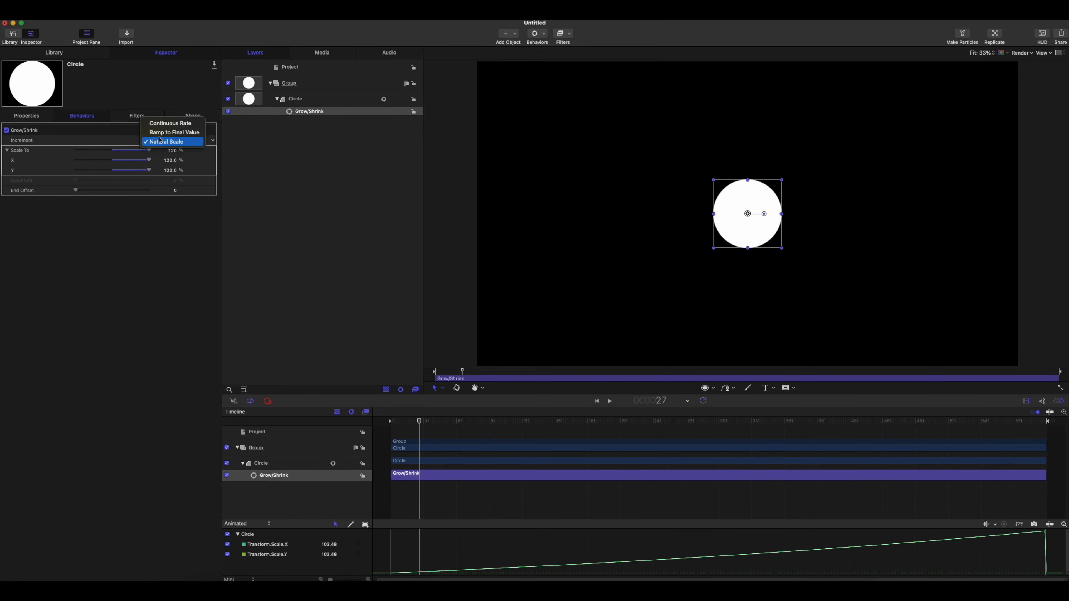
{"action": "left_click", "coordinate": [172, 131]}
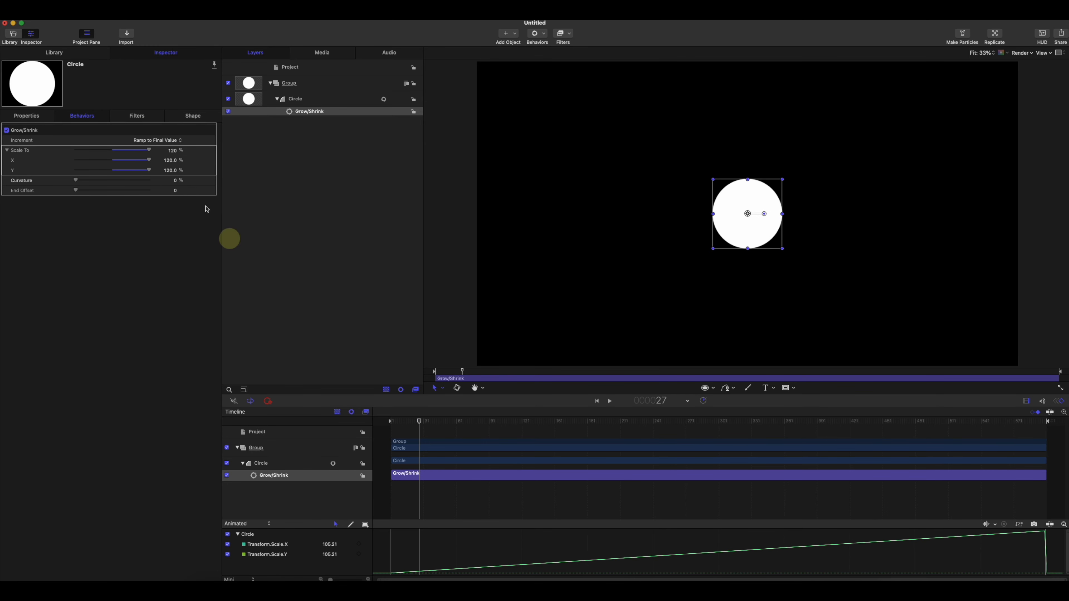
{"action": "left_click", "coordinate": [174, 141]}
{"action": "left_click", "coordinate": [175, 136]}
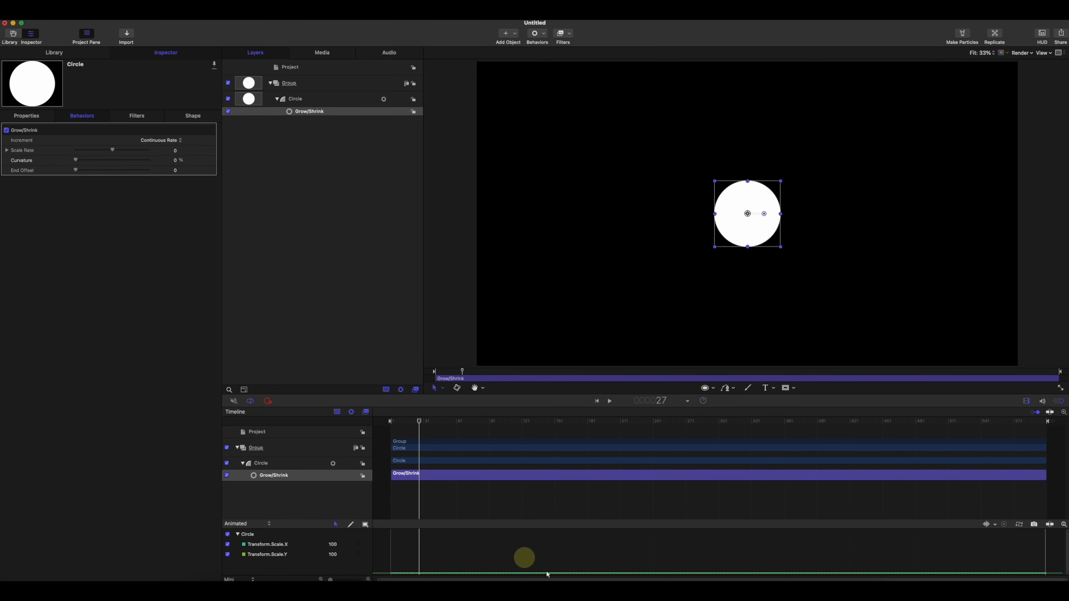
Step: Set the Grow/Shrink behavior's Scale Rate to 120 and preview the circle's continuous growth from the first frame
{"action": "left_click_drag", "start_coordinate": [416, 419], "coordinate": [390, 437]}
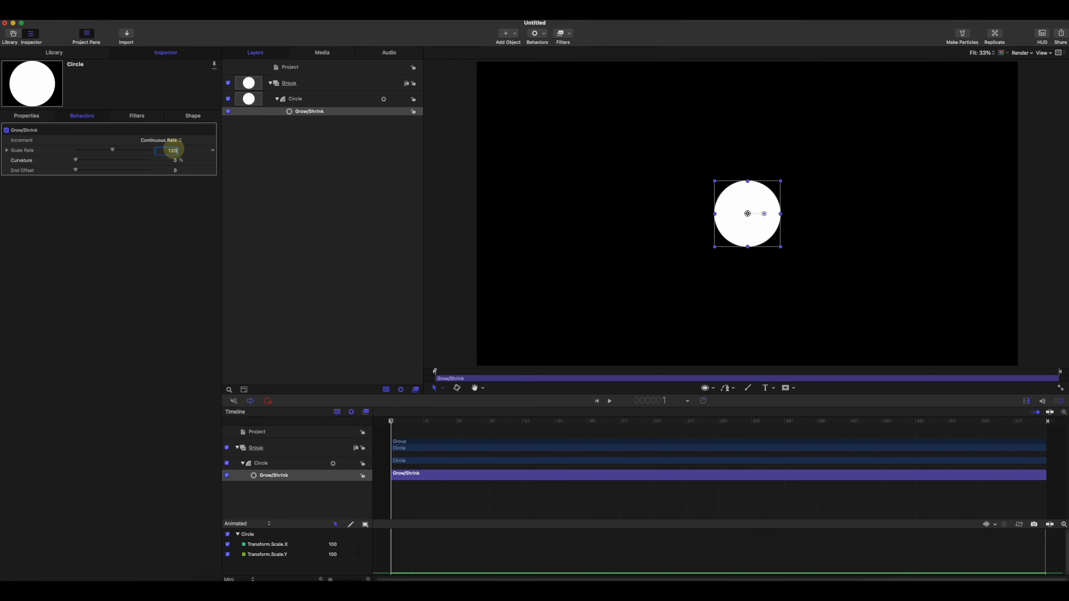
{"action": "key", "text": "Return"}
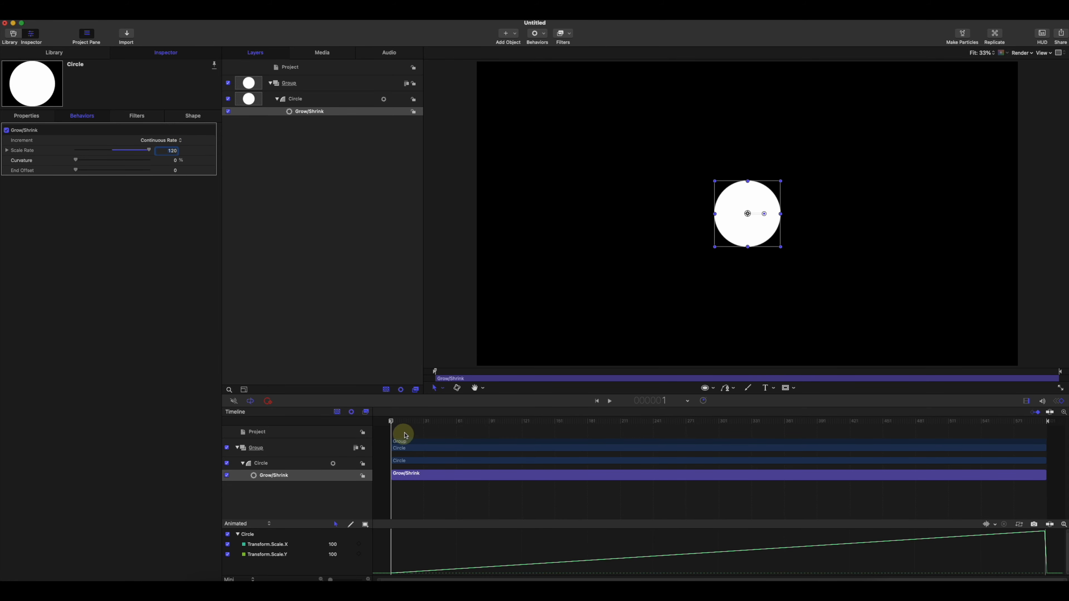
{"action": "left_click_drag", "start_coordinate": [400, 435], "coordinate": [542, 484]}
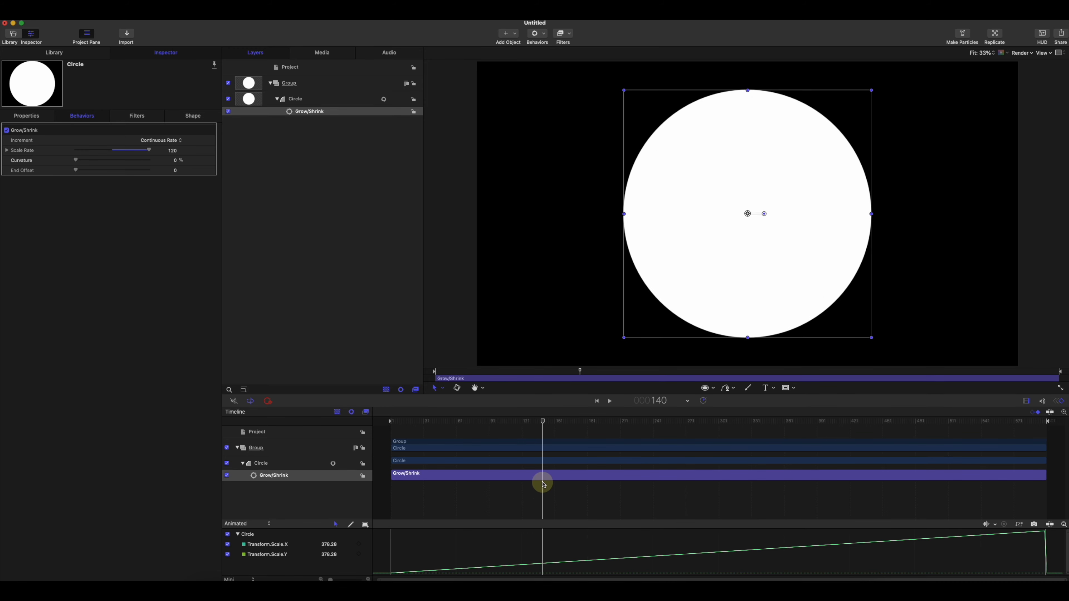
{"action": "left_click_drag", "start_coordinate": [543, 484], "coordinate": [648, 530]}
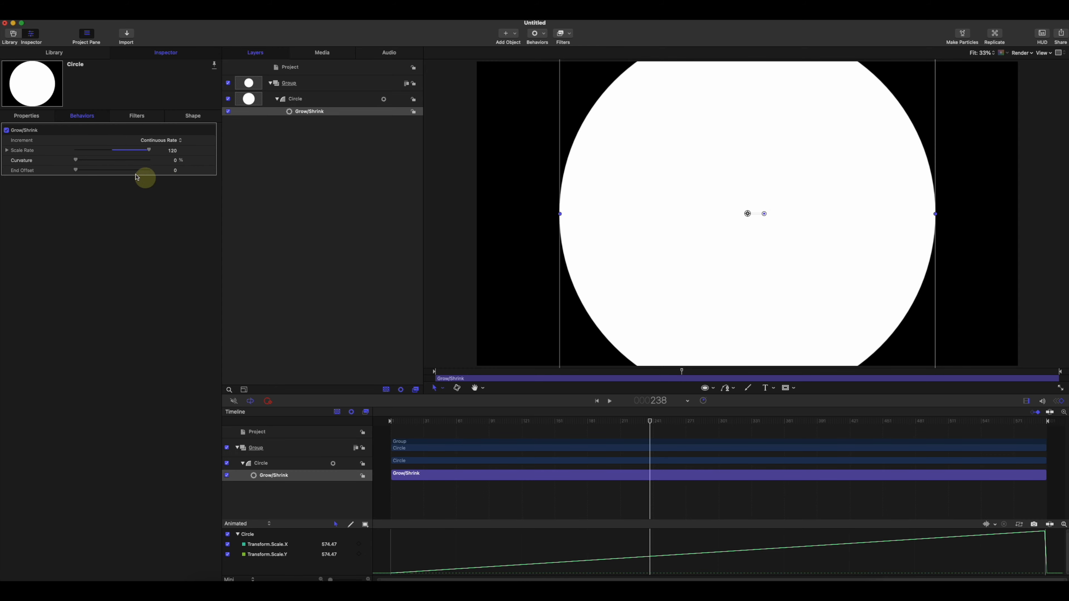
Step: Raise the Grow/Shrink behavior's Curvature to about 65%
{"action": "left_click_drag", "start_coordinate": [77, 164], "coordinate": [164, 166]}
{"action": "left_click_drag", "start_coordinate": [67, 160], "coordinate": [121, 160]}
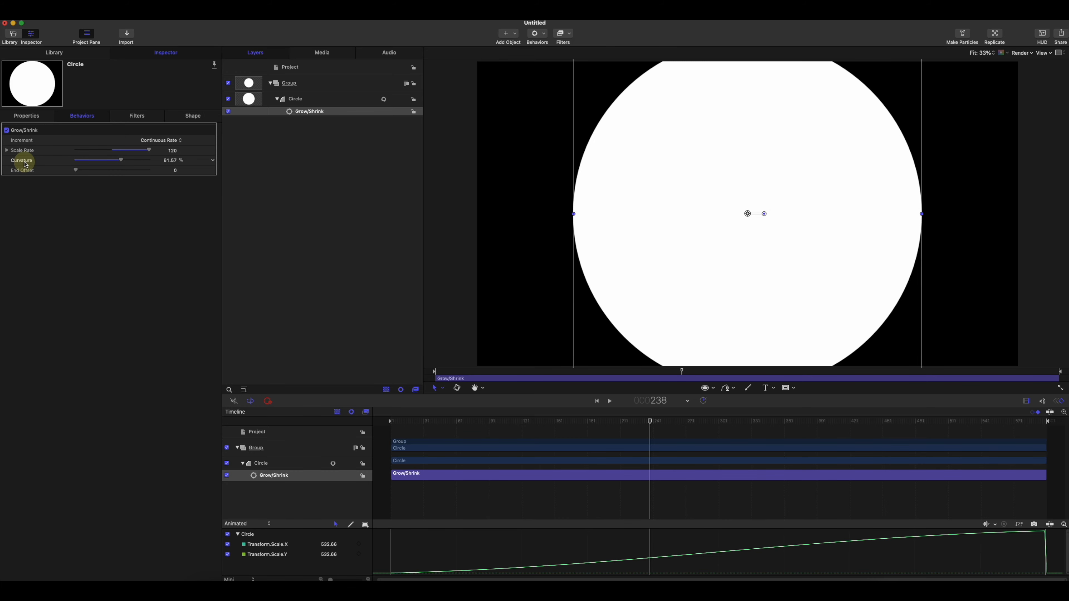
{"action": "mouse_move", "coordinate": [122, 163]}
{"action": "left_mouse_down"}
{"action": "mouse_move", "coordinate": [151, 164]}
{"action": "mouse_move", "coordinate": [79, 158]}
{"action": "mouse_move", "coordinate": [210, 187]}
{"action": "mouse_move", "coordinate": [97, 177]}
{"action": "mouse_move", "coordinate": [125, 184]}
{"action": "left_mouse_up"}
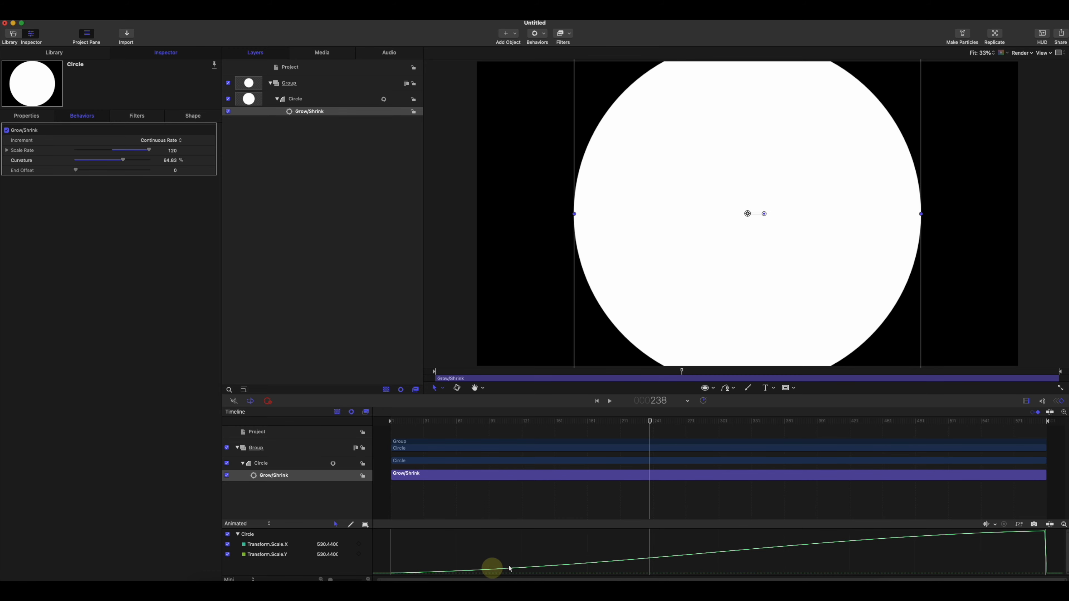
Step: Try an End Offset of 100 for Grow/Shrink, preview the growth, and compare it with an End Offset of 0
{"action": "left_click_drag", "start_coordinate": [81, 174], "coordinate": [175, 179]}
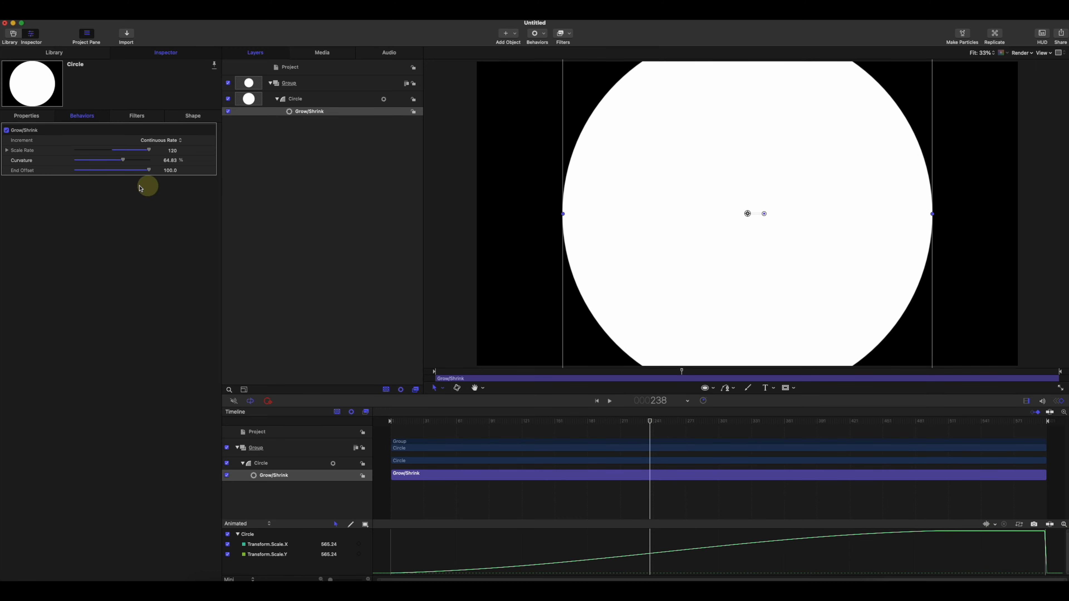
{"action": "left_click", "coordinate": [475, 422]}
{"action": "left_click_drag", "start_coordinate": [476, 423], "coordinate": [844, 471]}
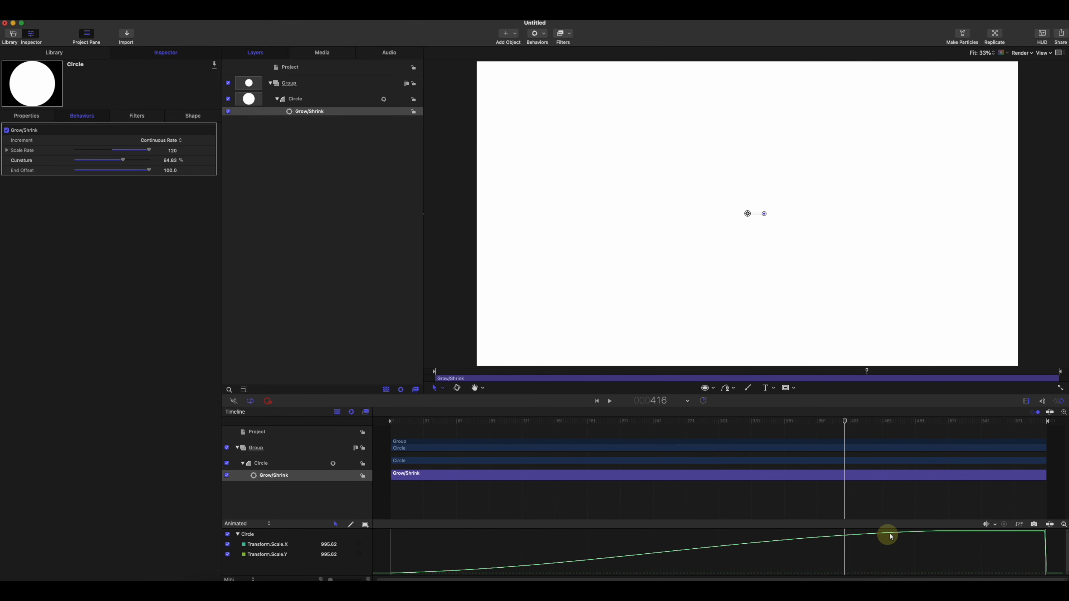
{"action": "left_click_drag", "start_coordinate": [148, 170], "coordinate": [49, 166]}
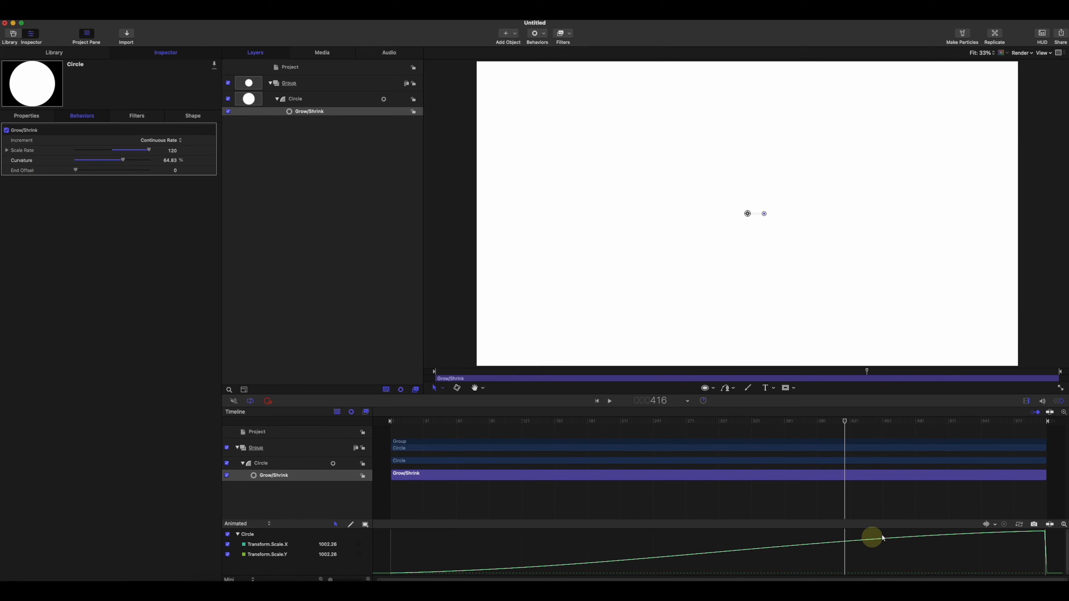
{"action": "left_click_drag", "start_coordinate": [76, 170], "coordinate": [231, 187]}
{"action": "left_click_drag", "start_coordinate": [142, 189], "coordinate": [186, 197]}
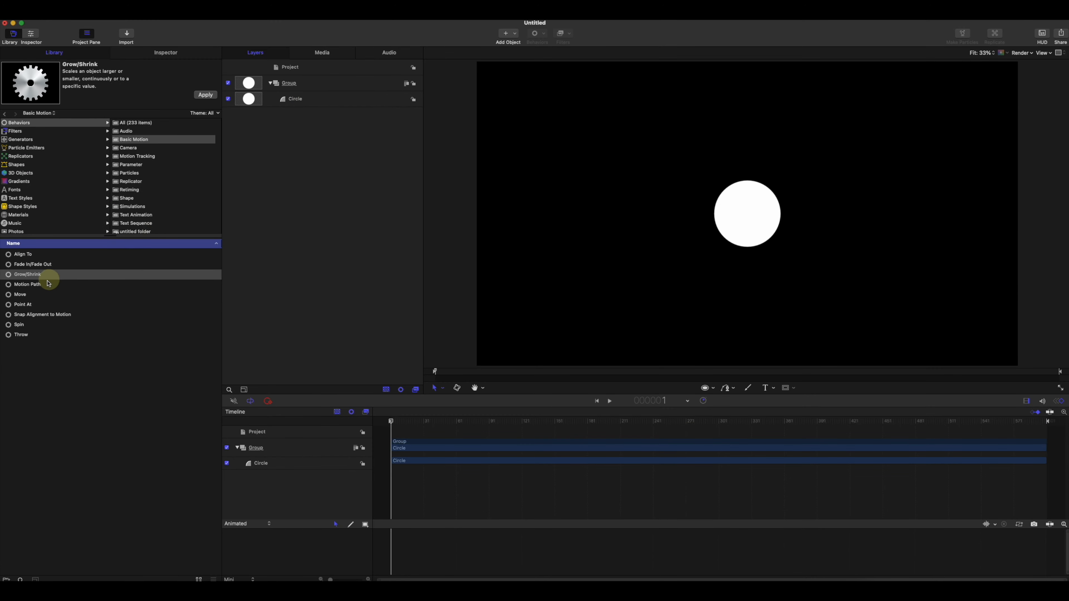
Step: Apply the Basic Motion behavior Motion Path to the circle and preview its default straight movement
{"action": "left_click", "coordinate": [26, 287]}
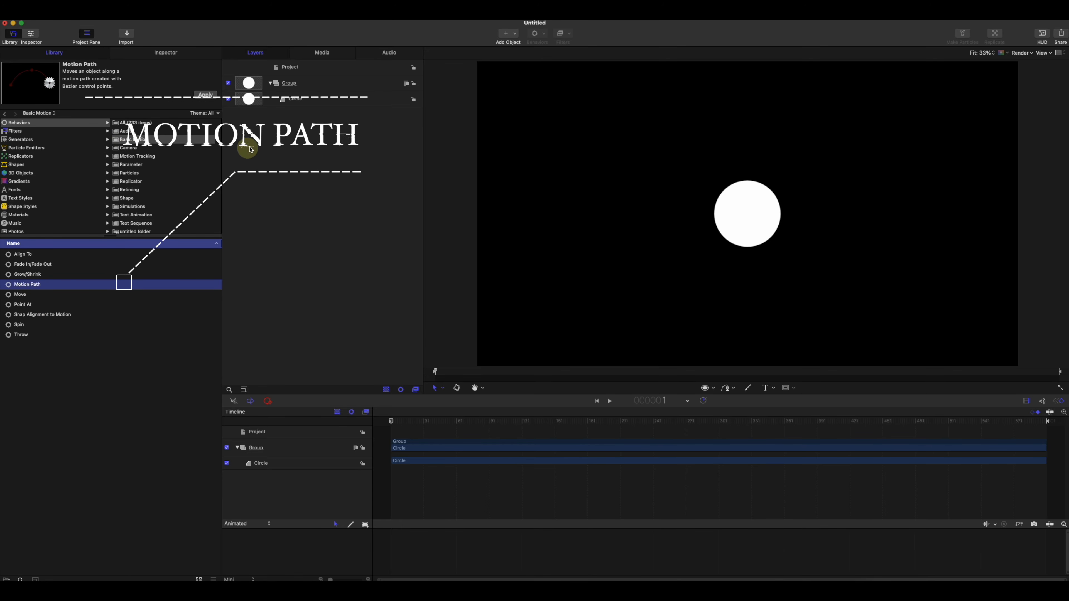
{"action": "left_click_drag", "start_coordinate": [250, 149], "coordinate": [311, 105]}
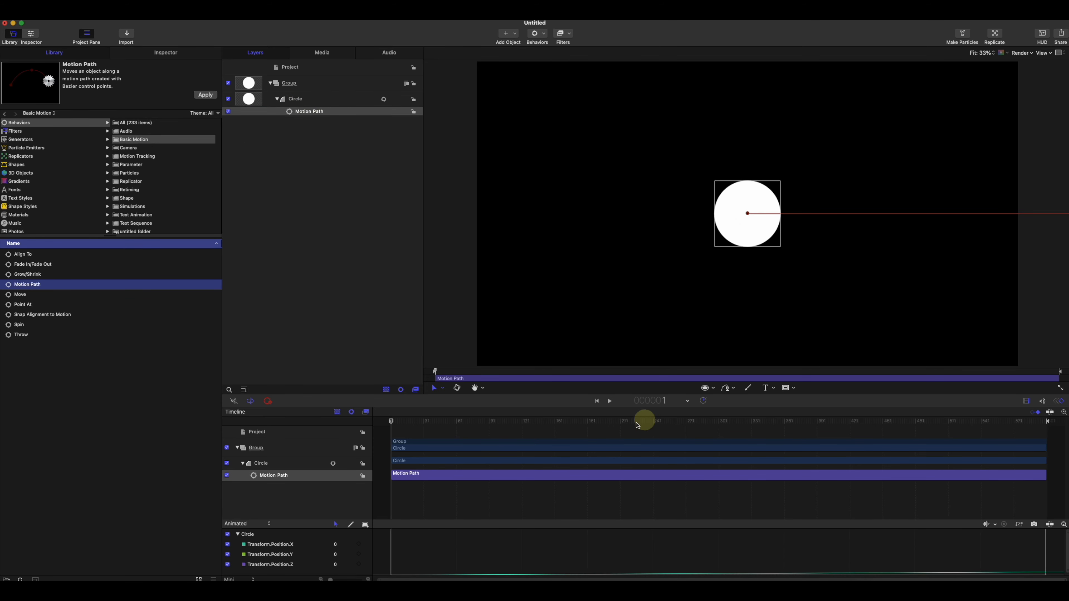
{"action": "left_click", "coordinate": [432, 421]}
{"action": "left_click_drag", "start_coordinate": [445, 425], "coordinate": [772, 463]}
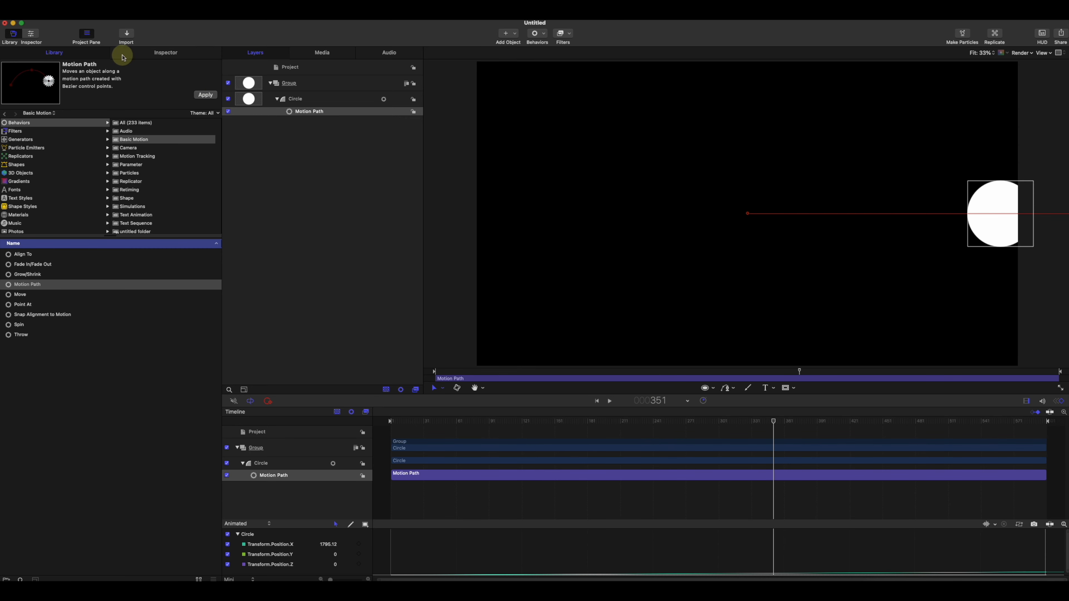
Step: Set the Motion Path behavior's Path Shape to Closed Spline
{"action": "left_click", "coordinate": [175, 54]}
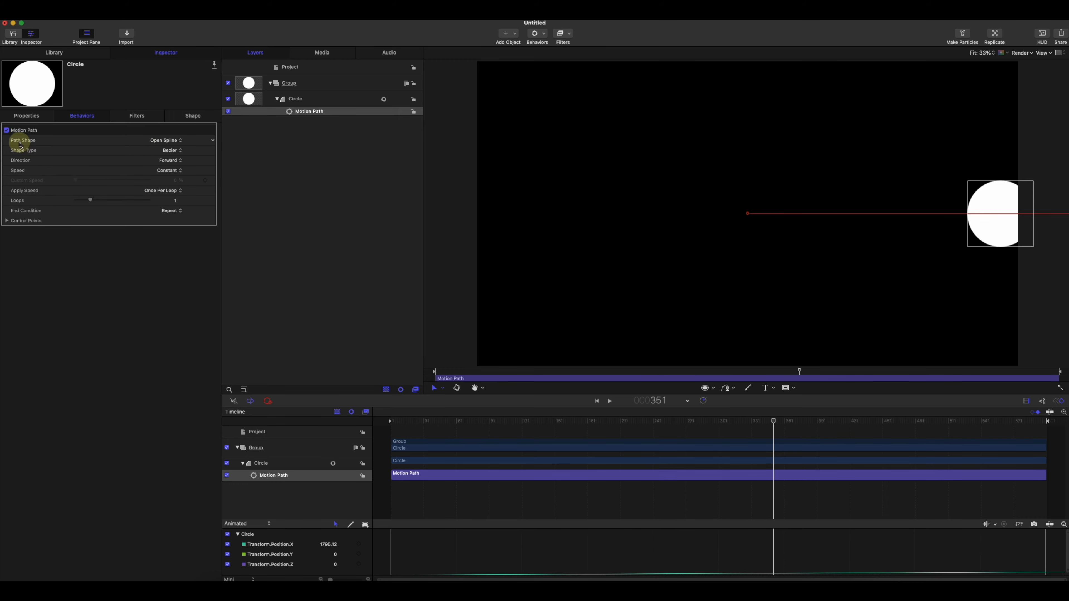
{"action": "left_click", "coordinate": [173, 141]}
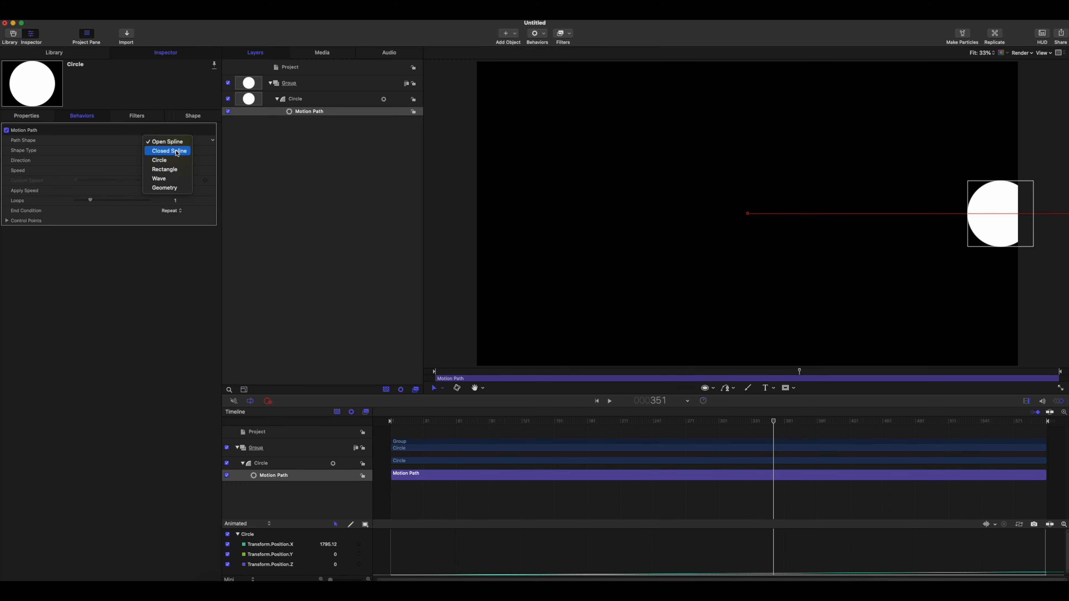
{"action": "left_click", "coordinate": [177, 151]}
{"action": "left_click", "coordinate": [880, 223]}
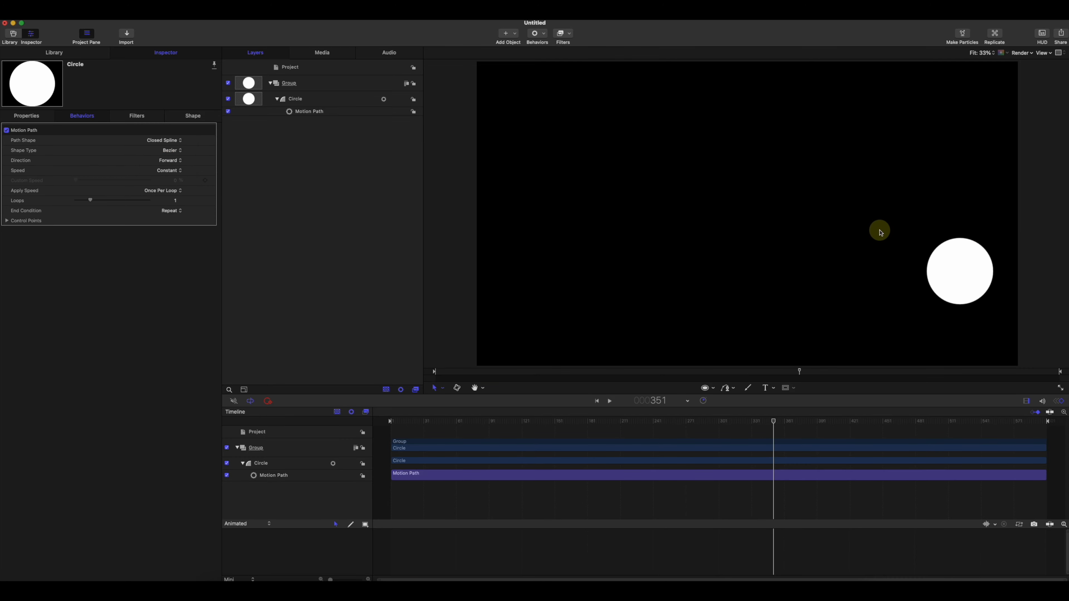
Step: Reposition the circle so its closed path fits inside the canvas, and preview the looping motion
{"action": "left_click", "coordinate": [947, 273]}
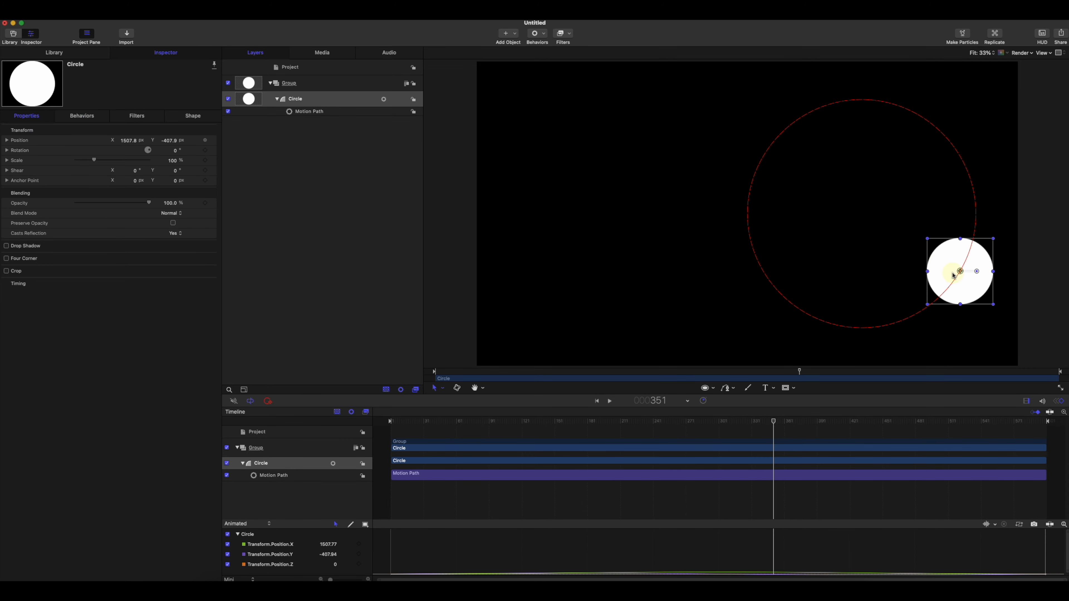
{"action": "left_click_drag", "start_coordinate": [953, 274], "coordinate": [822, 246]}
{"action": "left_click_drag", "start_coordinate": [441, 427], "coordinate": [1038, 466]}
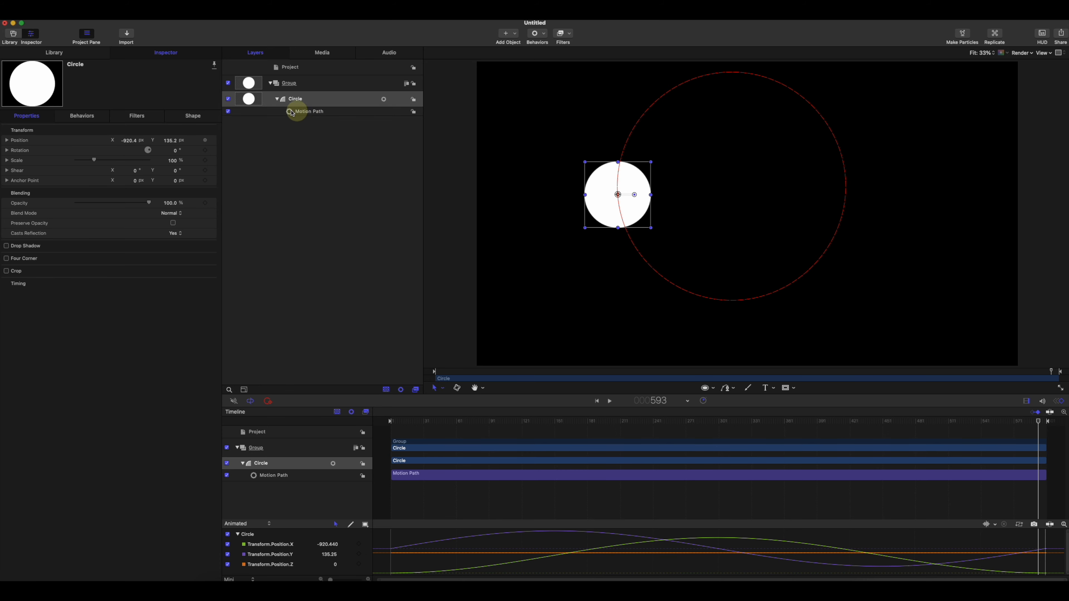
Step: Change the Motion Path's Path Shape to Circle and preview the circular motion
{"action": "left_click", "coordinate": [85, 118]}
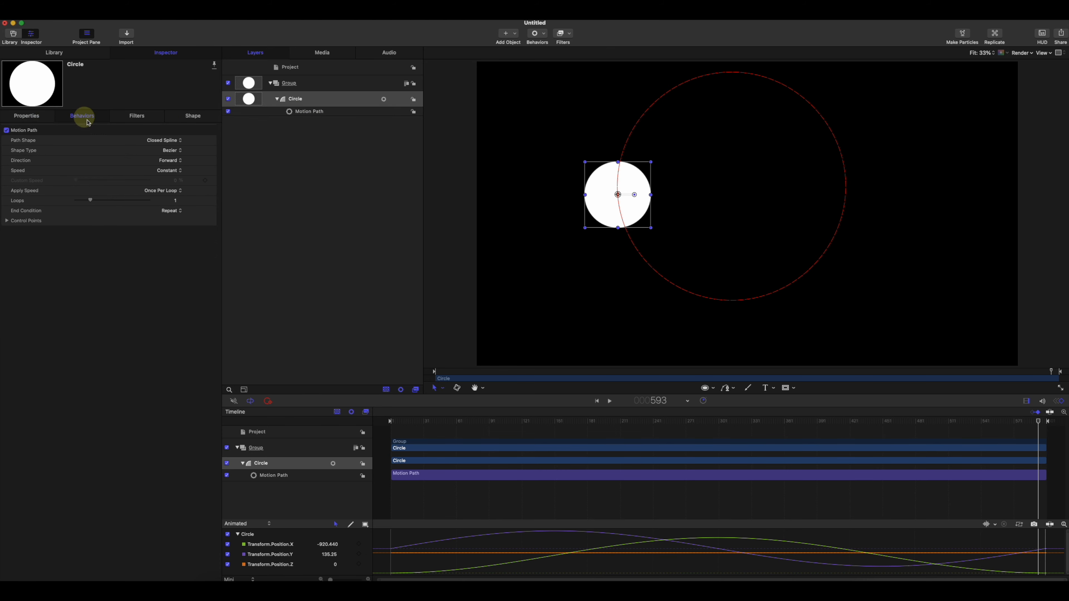
{"action": "left_click", "coordinate": [173, 142]}
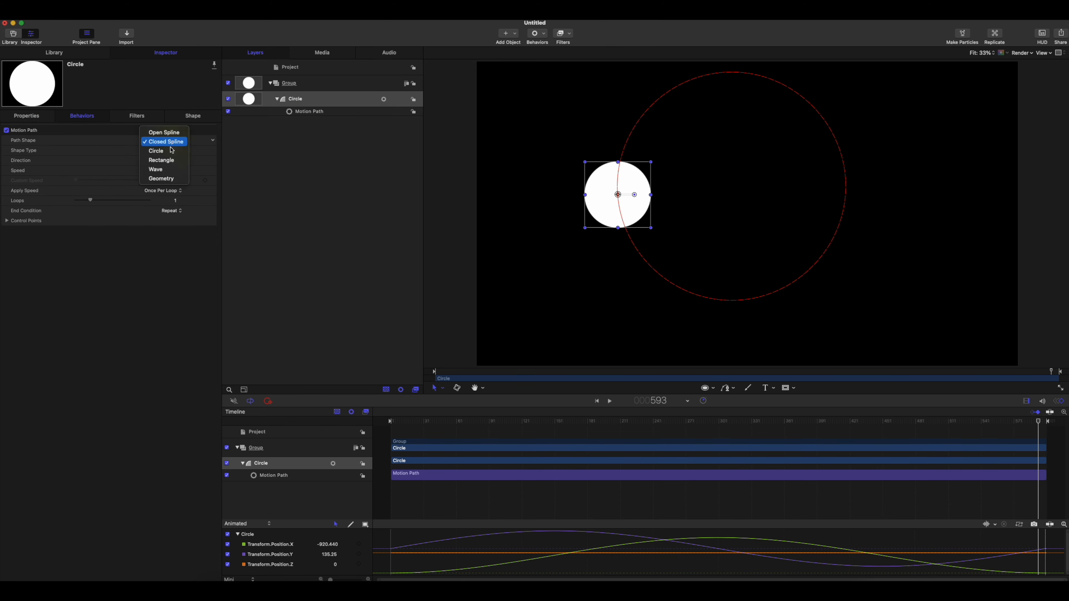
{"action": "left_click", "coordinate": [172, 150]}
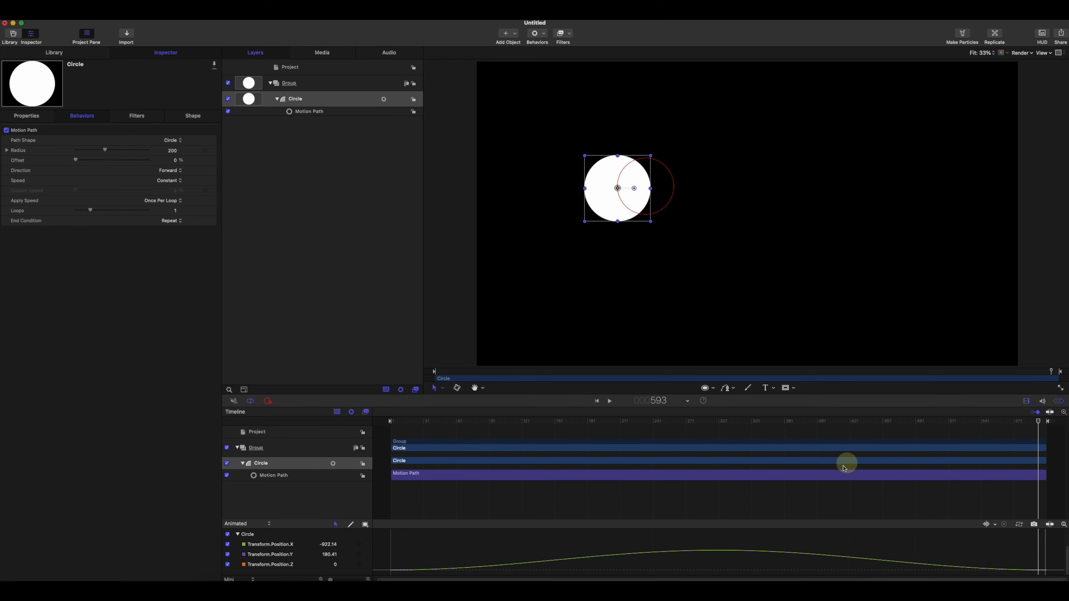
{"action": "left_click_drag", "start_coordinate": [633, 423], "coordinate": [672, 345]}
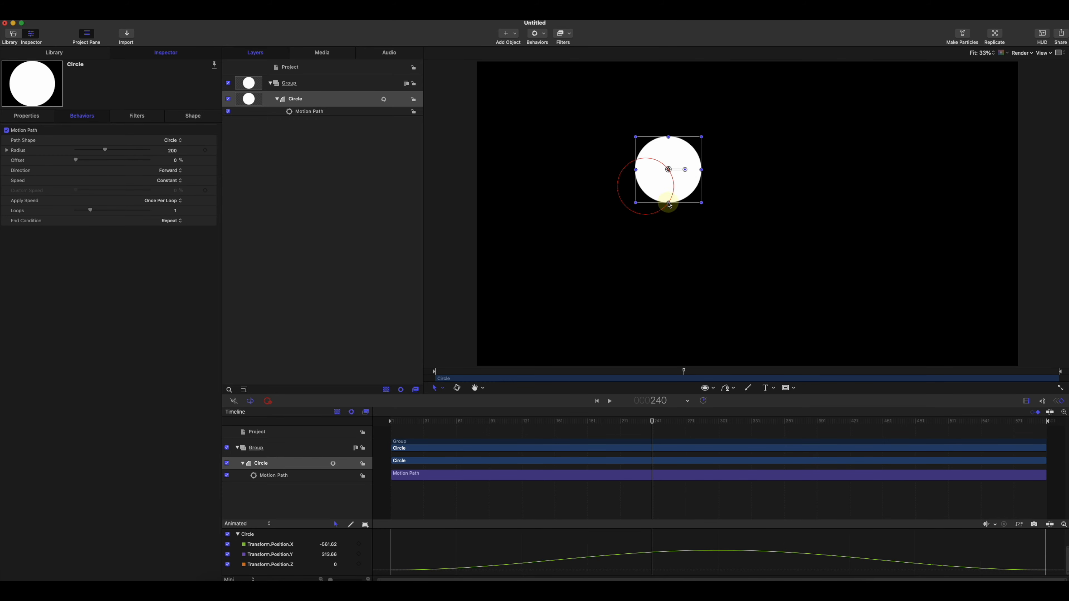
{"action": "left_click_drag", "start_coordinate": [670, 204], "coordinate": [675, 205]}
{"action": "key", "text": "super+z"}
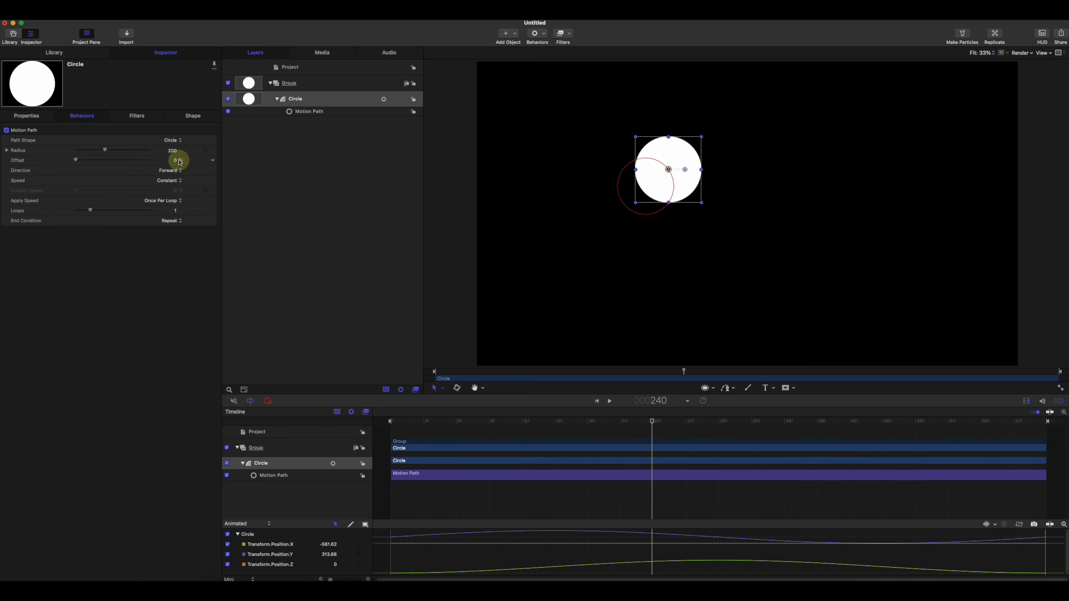
Step: Increase the circular path's Radius to 658 and preview the wider orbit
{"action": "left_click_drag", "start_coordinate": [113, 151], "coordinate": [185, 153]}
{"action": "left_click", "coordinate": [548, 526]}
{"action": "left_click_drag", "start_coordinate": [494, 427], "coordinate": [354, 463]}
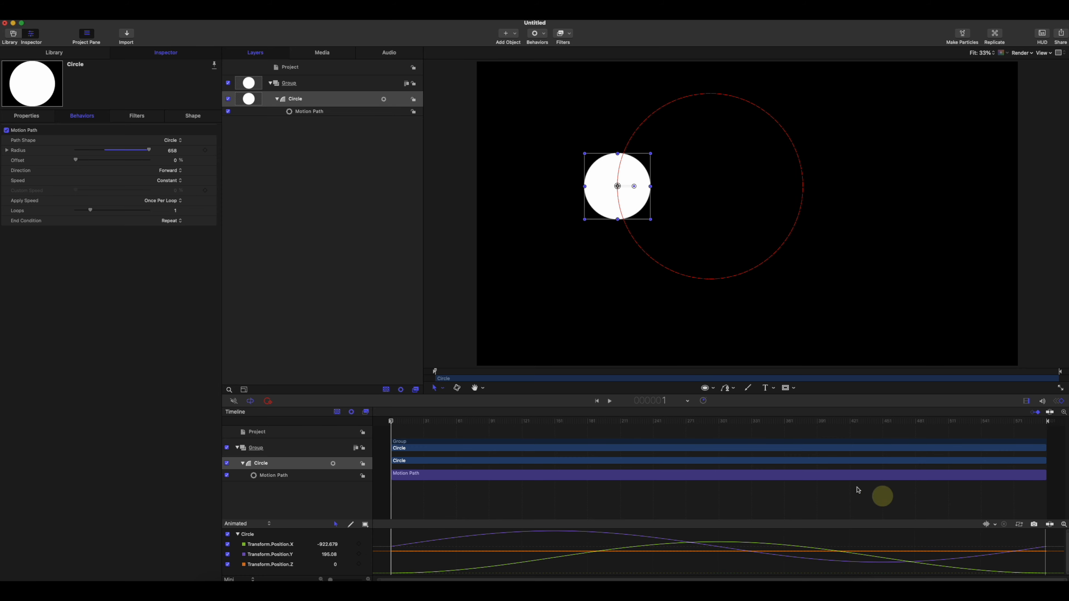
Step: Change the Path Shape to Rectangle, enlarge its Size to 1081, and preview the rectangular motion
{"action": "left_click", "coordinate": [174, 140]}
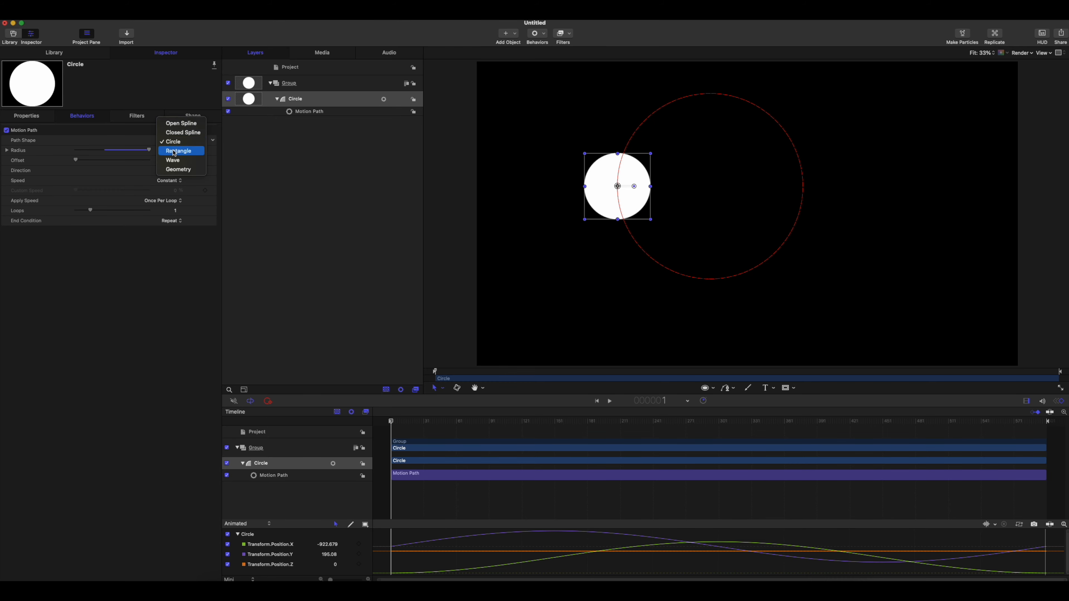
{"action": "left_click", "coordinate": [175, 152]}
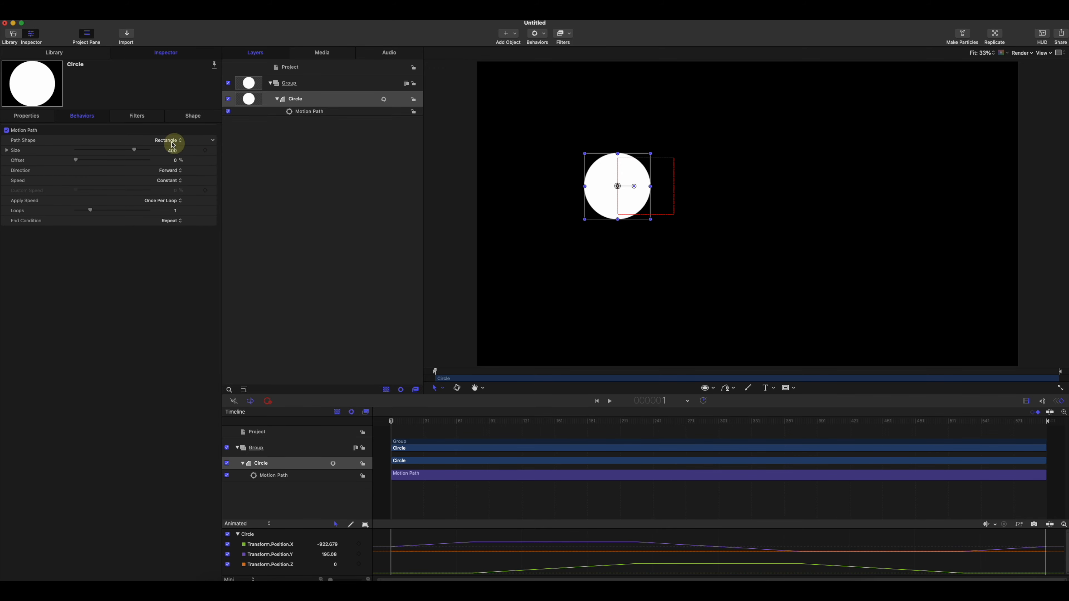
{"action": "left_click_drag", "start_coordinate": [417, 425], "coordinate": [1023, 441]}
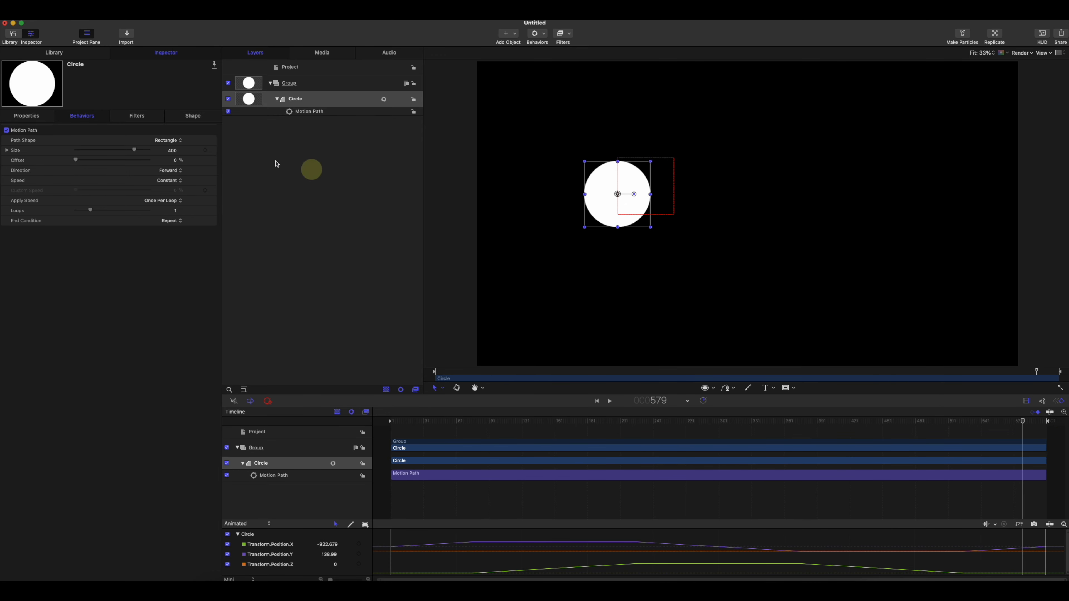
{"action": "left_click_drag", "start_coordinate": [147, 152], "coordinate": [171, 152]}
{"action": "left_click_drag", "start_coordinate": [412, 431], "coordinate": [530, 392]}
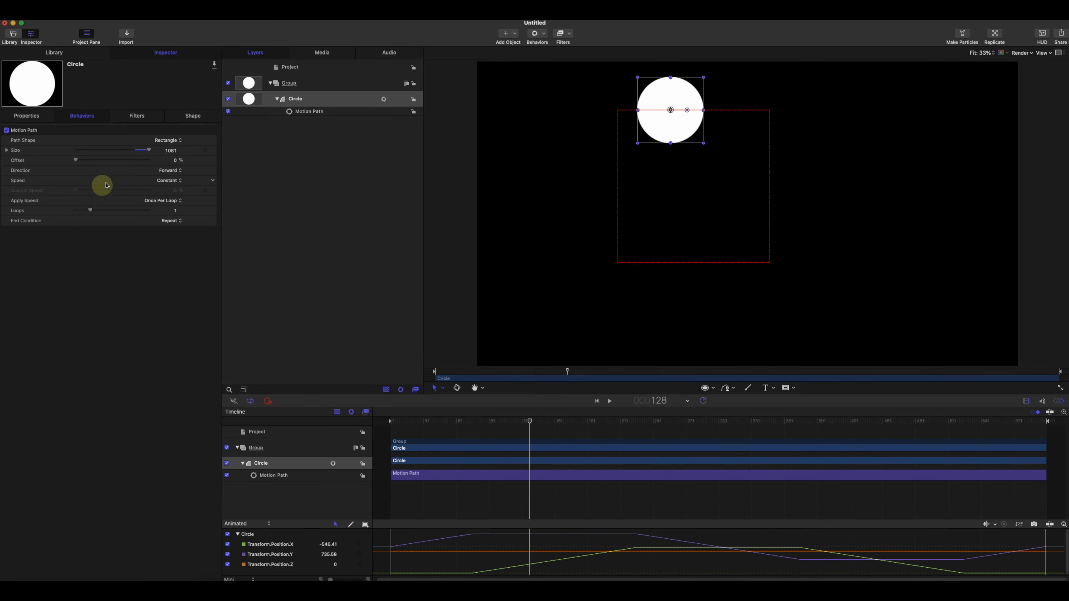
Step: Change the Path Shape to Wave and preview the circle's wave motion to the last frame
{"action": "left_click", "coordinate": [164, 142]}
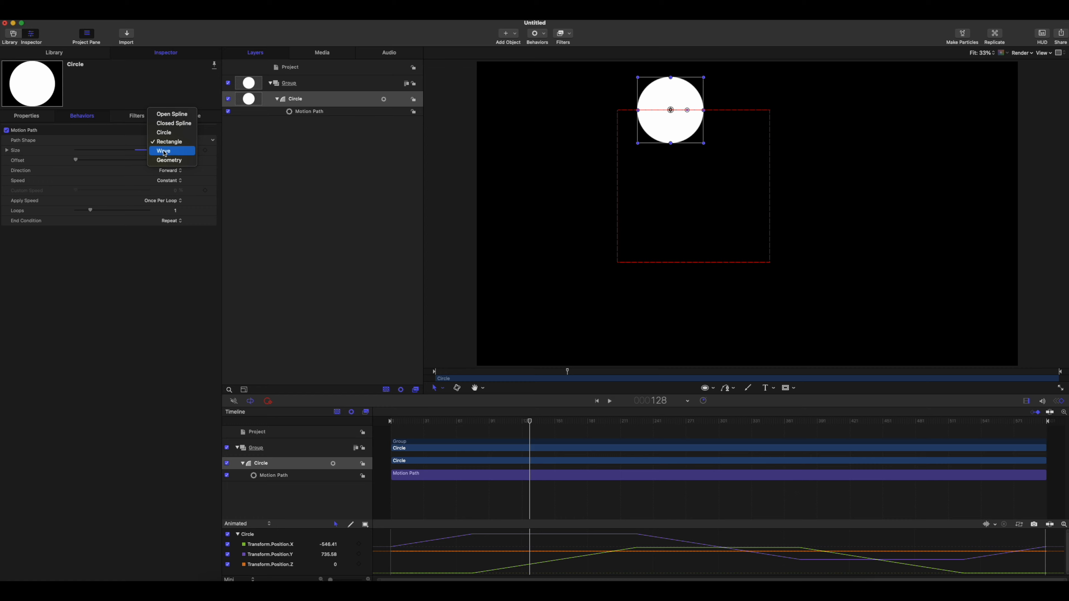
{"action": "left_click", "coordinate": [164, 151]}
{"action": "left_click_drag", "start_coordinate": [515, 428], "coordinate": [1052, 439]}
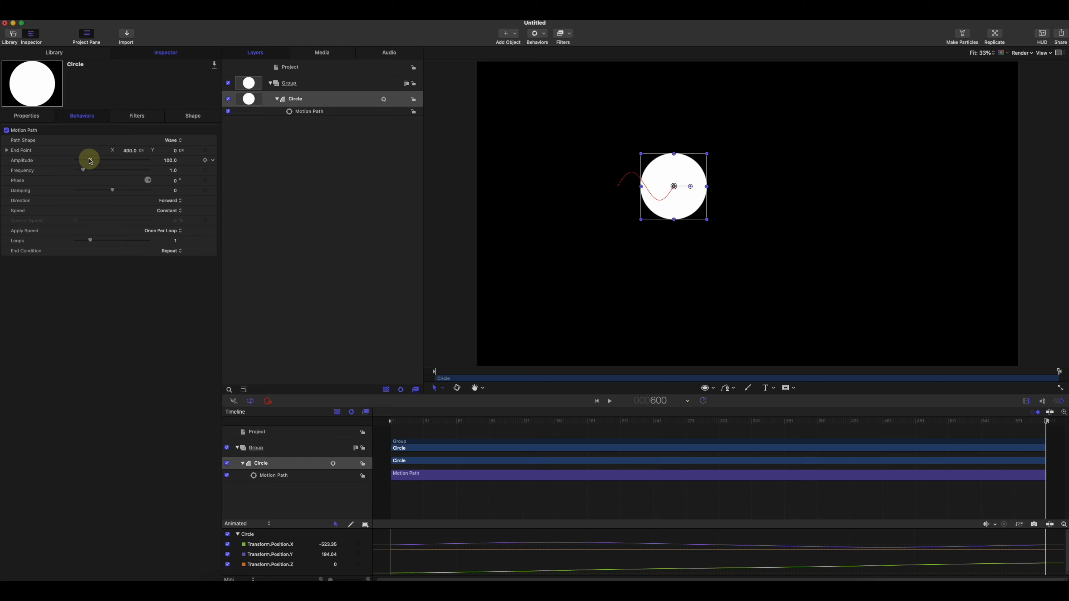
Step: Try an Amplitude of 500 for the wave path, reduce it to 103, and set the Frequency to 10
{"action": "left_click_drag", "start_coordinate": [95, 161], "coordinate": [357, 211]}
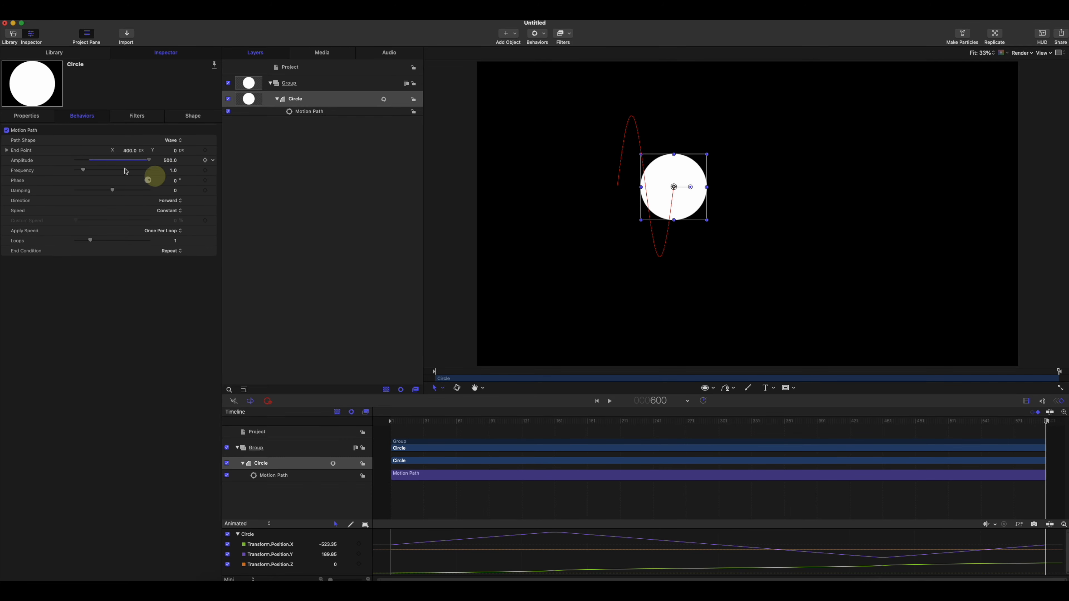
{"action": "left_click_drag", "start_coordinate": [148, 160], "coordinate": [174, 177]}
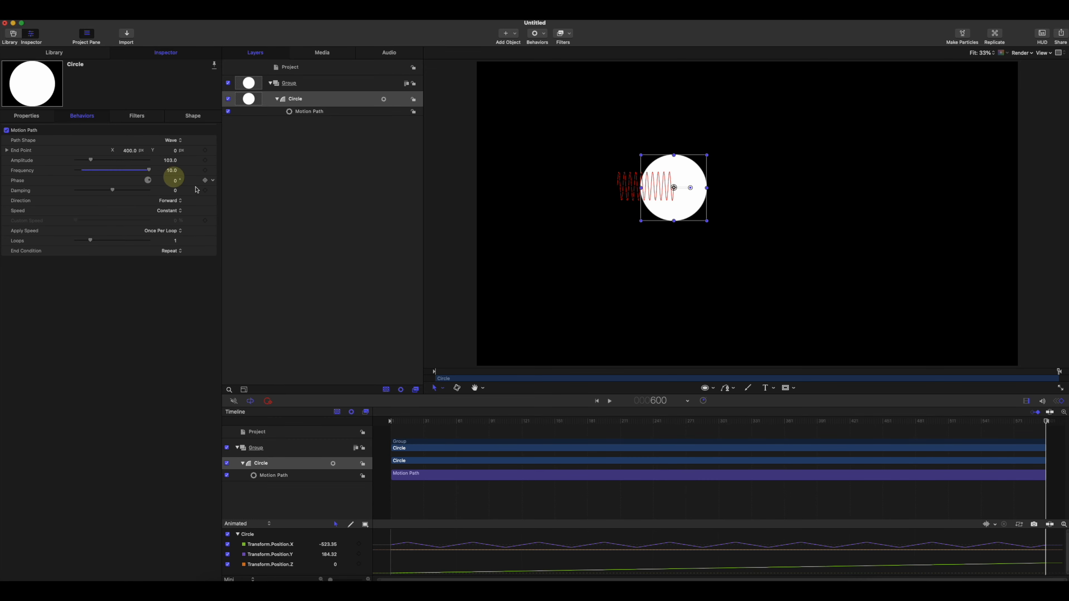
Step: Set the wave path's Direction to Reverse and preview the circle's reversed motion
{"action": "left_click_drag", "start_coordinate": [441, 423], "coordinate": [583, 400]}
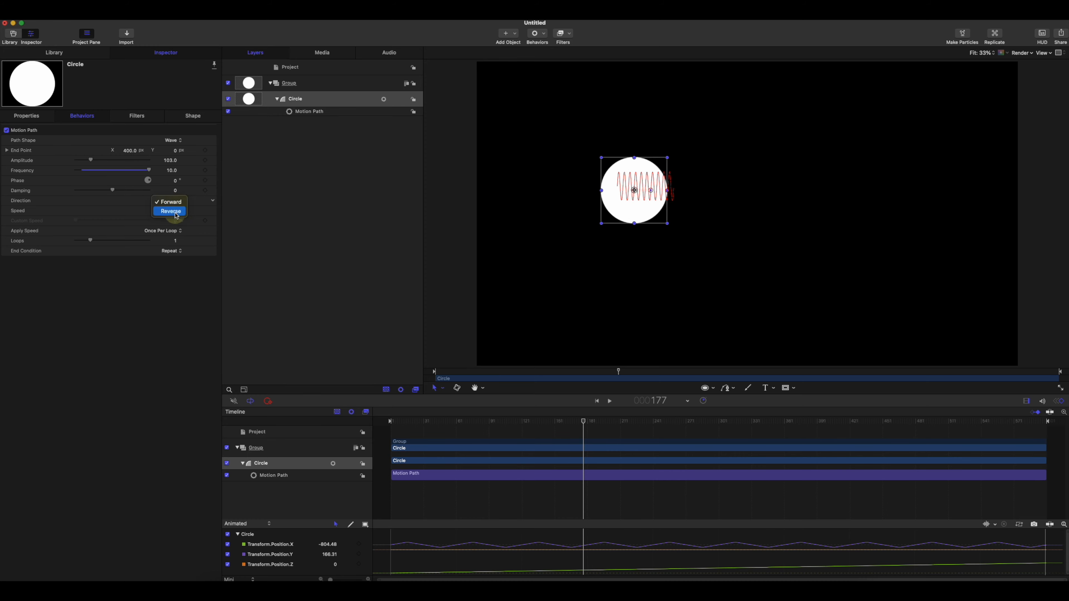
{"action": "left_click", "coordinate": [180, 211]}
{"action": "left_click", "coordinate": [581, 422]}
{"action": "left_click_drag", "start_coordinate": [581, 422], "coordinate": [988, 421]}
Step: Change the Motion Path's Path Shape to Geometry and bring the playhead back to frame 11
{"action": "left_click", "coordinate": [176, 141]}
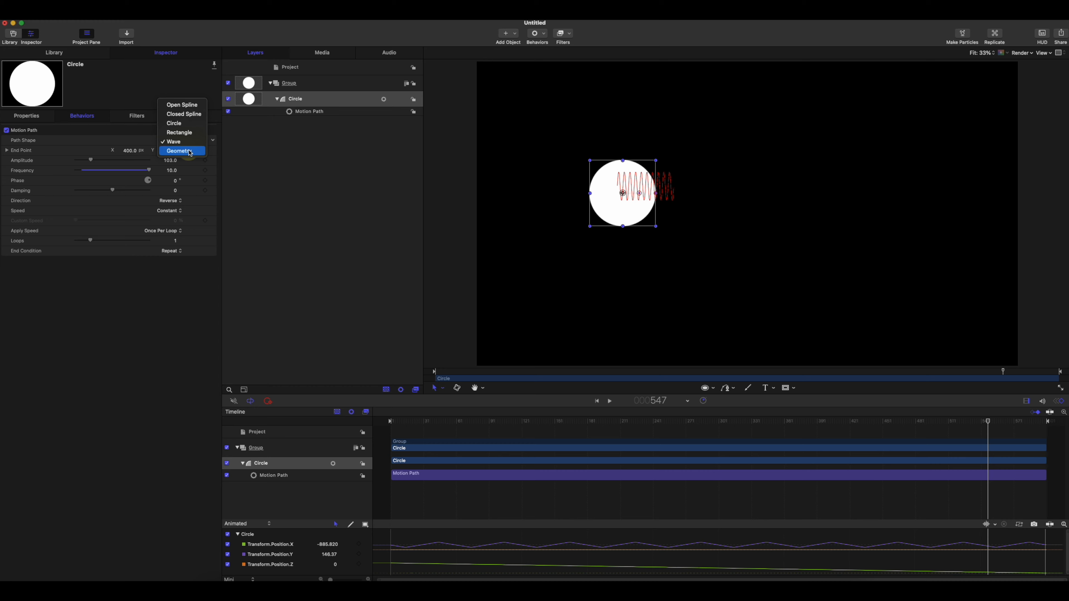
{"action": "left_click", "coordinate": [190, 151]}
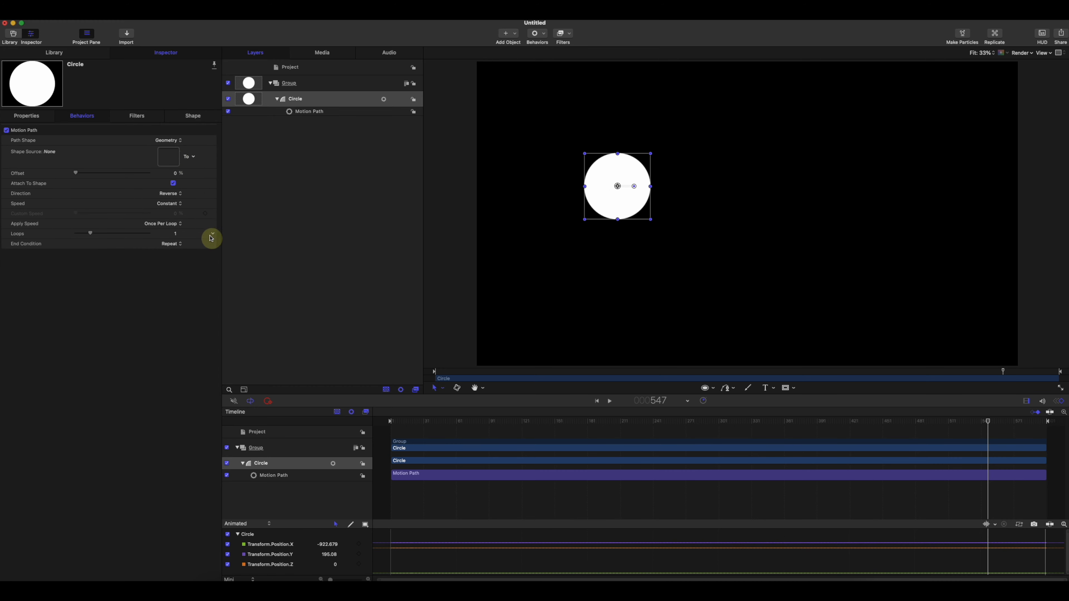
{"action": "left_click_drag", "start_coordinate": [507, 422], "coordinate": [402, 434]}
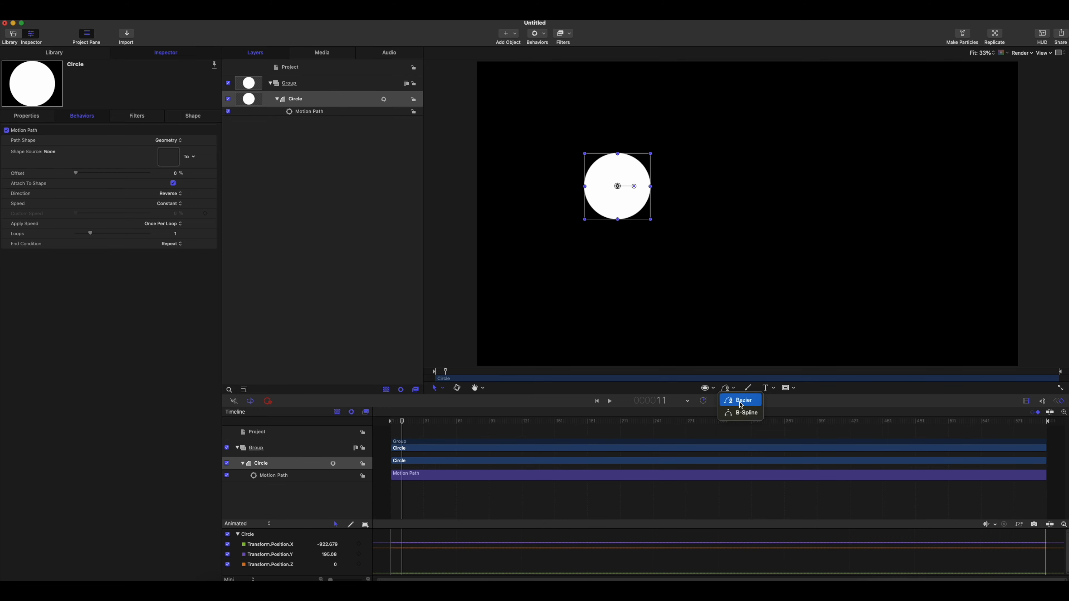
Step: Draw a large closed Bezier shape with four curved points beside the circle and turn off its Fill
{"action": "left_click", "coordinate": [741, 399]}
{"action": "left_click_drag", "start_coordinate": [606, 294], "coordinate": [810, 258]}
{"action": "left_click_drag", "start_coordinate": [882, 253], "coordinate": [830, 105]}
{"action": "left_click_drag", "start_coordinate": [774, 107], "coordinate": [670, 95]}
{"action": "left_click_drag", "start_coordinate": [670, 95], "coordinate": [705, 192]}
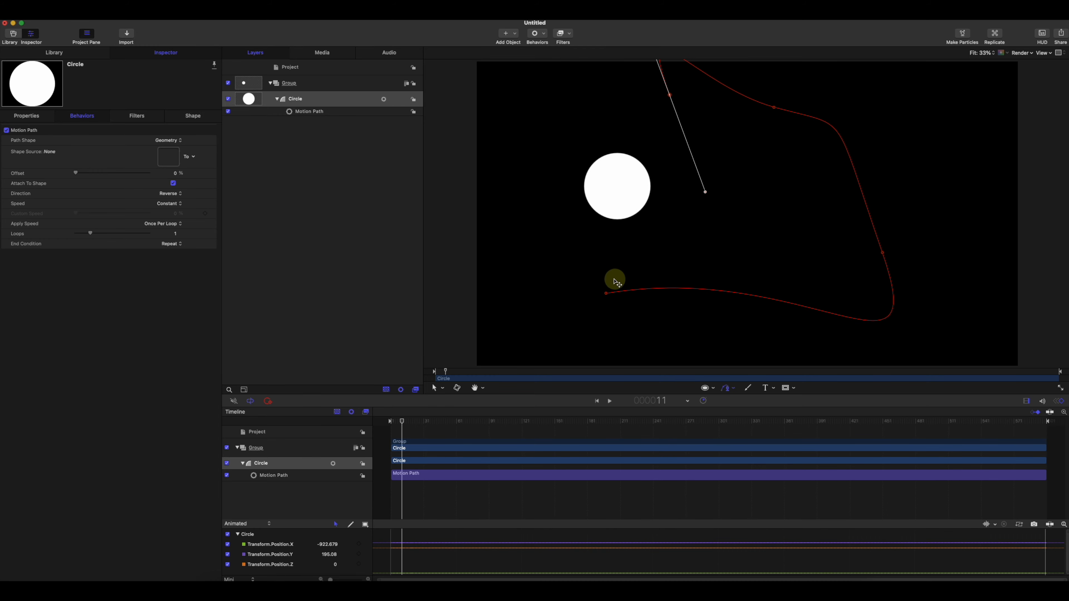
{"action": "left_click", "coordinate": [606, 295]}
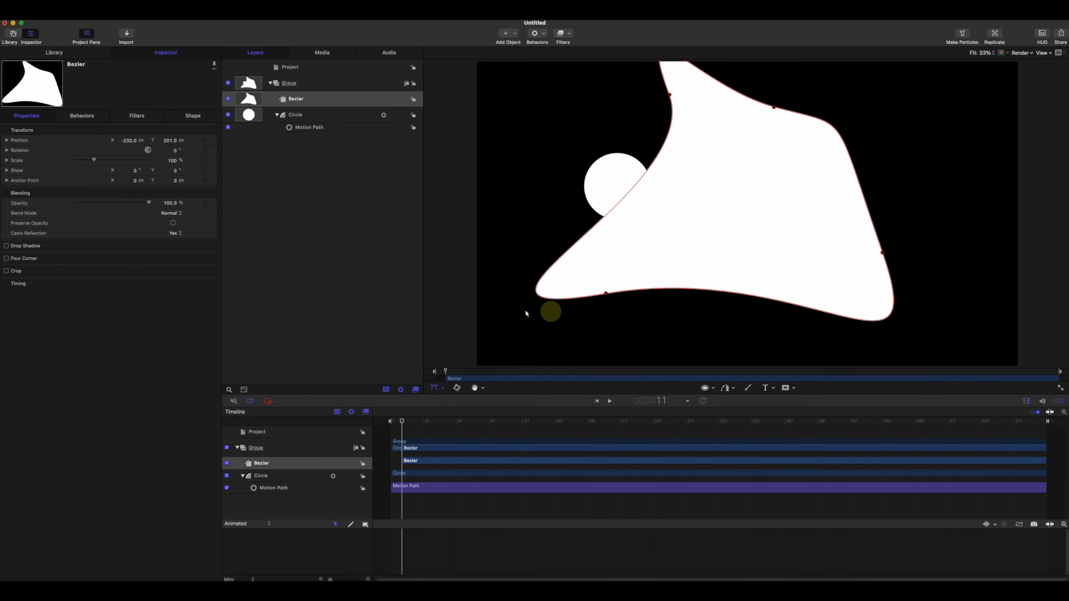
{"action": "left_click", "coordinate": [196, 117]}
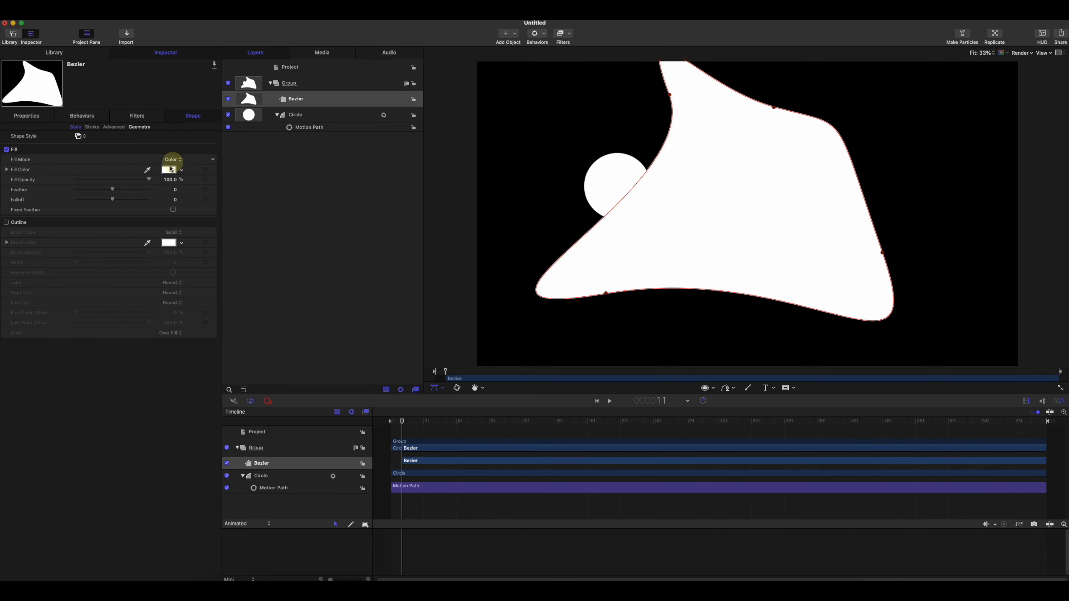
{"action": "left_click", "coordinate": [6, 149]}
Step: Assign the Bezier shape as the Shape Source of the circle's Motion Path and preview the motion, also with the Bezier layer hidden
{"action": "left_click", "coordinate": [316, 117]}
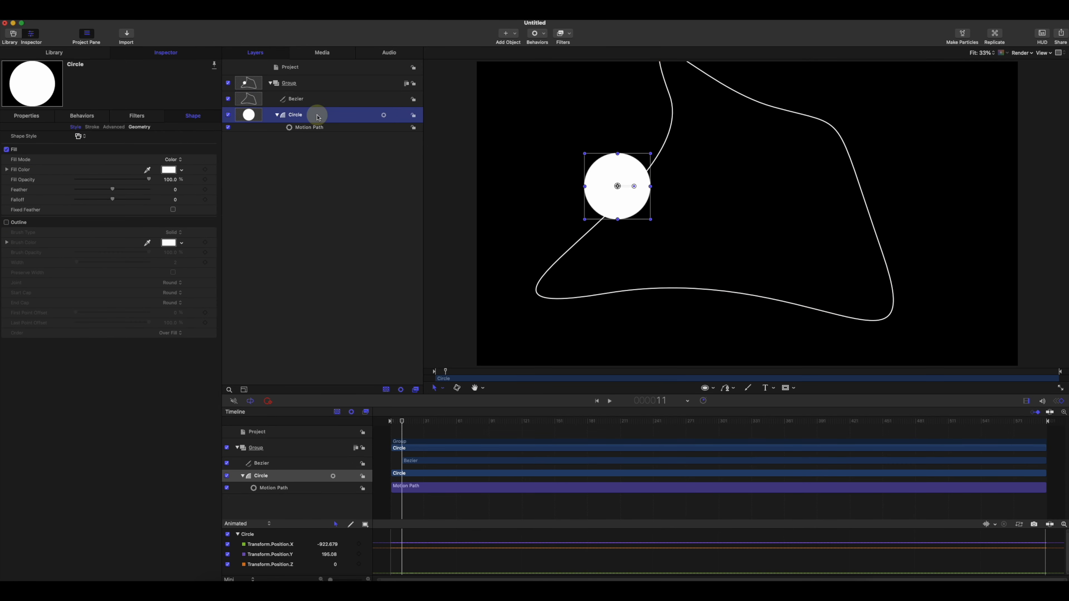
{"action": "left_click", "coordinate": [84, 116]}
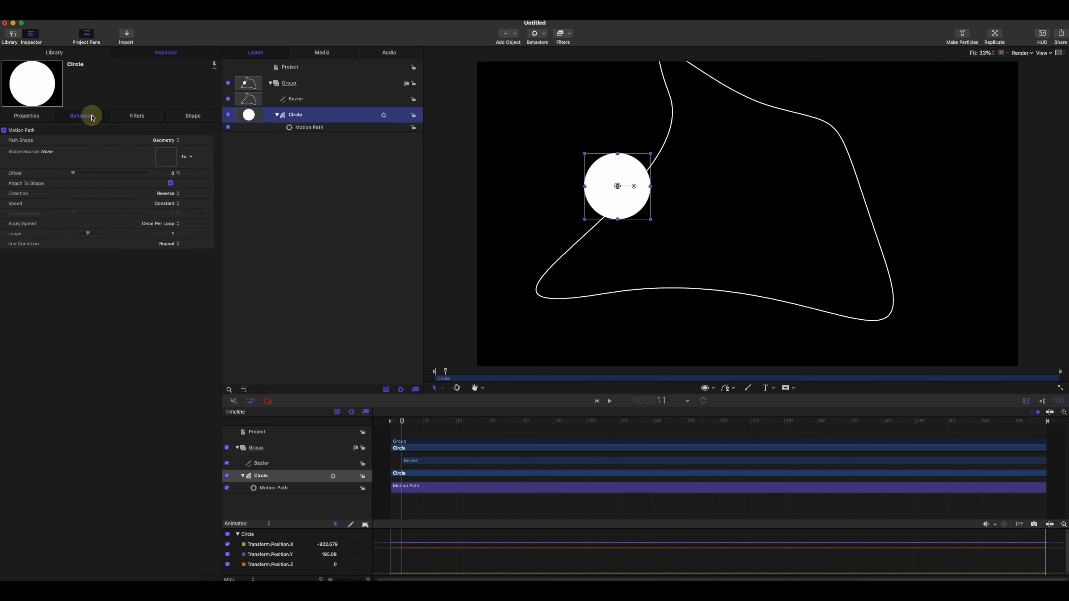
{"action": "left_click_drag", "start_coordinate": [304, 102], "coordinate": [168, 161]}
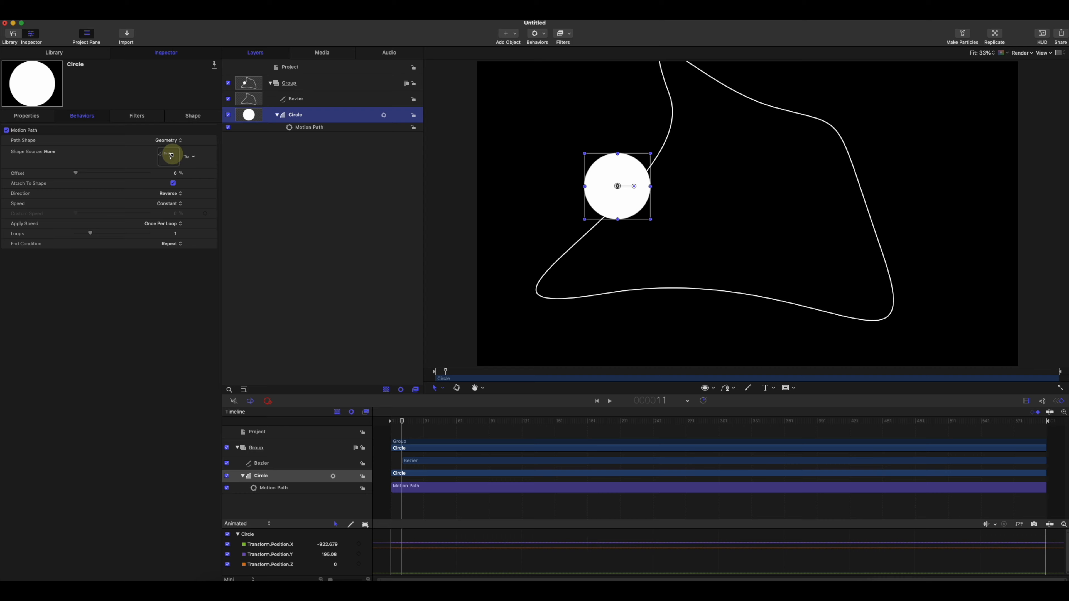
{"action": "left_click_drag", "start_coordinate": [170, 156], "coordinate": [169, 156]}
{"action": "left_click_drag", "start_coordinate": [413, 423], "coordinate": [1033, 489]}
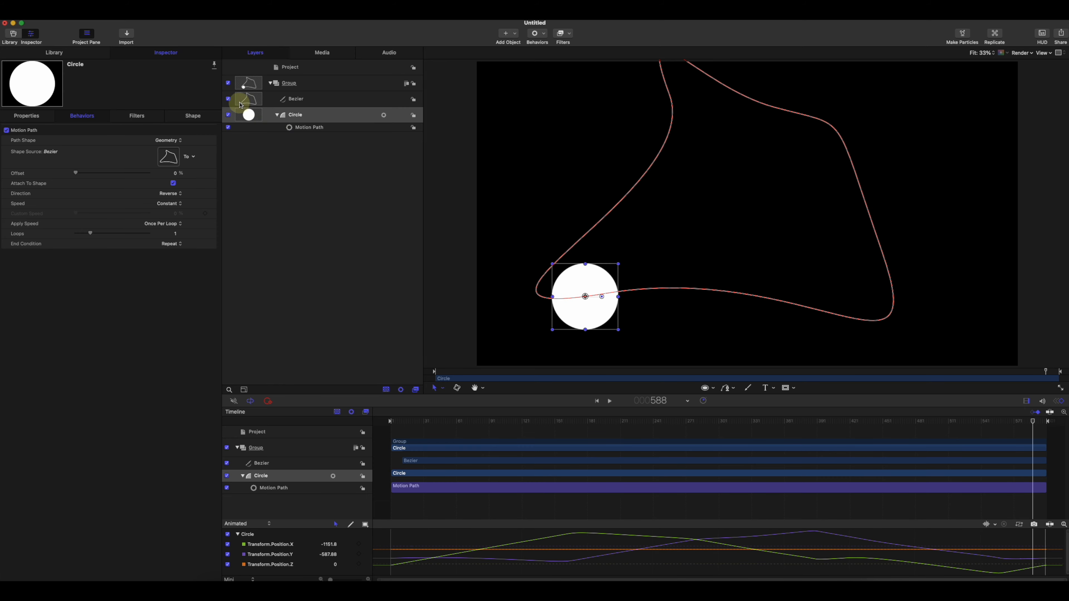
{"action": "left_click", "coordinate": [228, 99]}
{"action": "mouse_move", "coordinate": [429, 420]}
{"action": "left_mouse_down"}
{"action": "mouse_move", "coordinate": [402, 422]}
{"action": "mouse_move", "coordinate": [780, 398]}
{"action": "mouse_move", "coordinate": [964, 443]}
{"action": "mouse_move", "coordinate": [1021, 442]}
{"action": "mouse_move", "coordinate": [388, 410]}
{"action": "mouse_move", "coordinate": [448, 412]}
{"action": "left_mouse_up"}
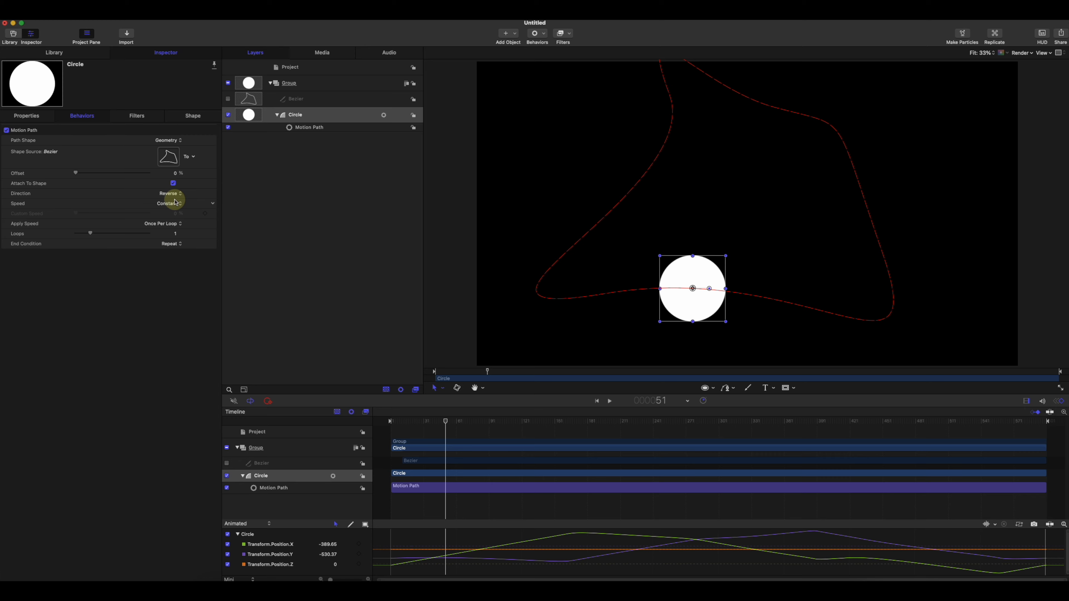
Step: Switch the Motion Path's Direction to Forward and back to Reverse, previewing the circle's motion along the Bezier each time
{"action": "left_click", "coordinate": [171, 186]}
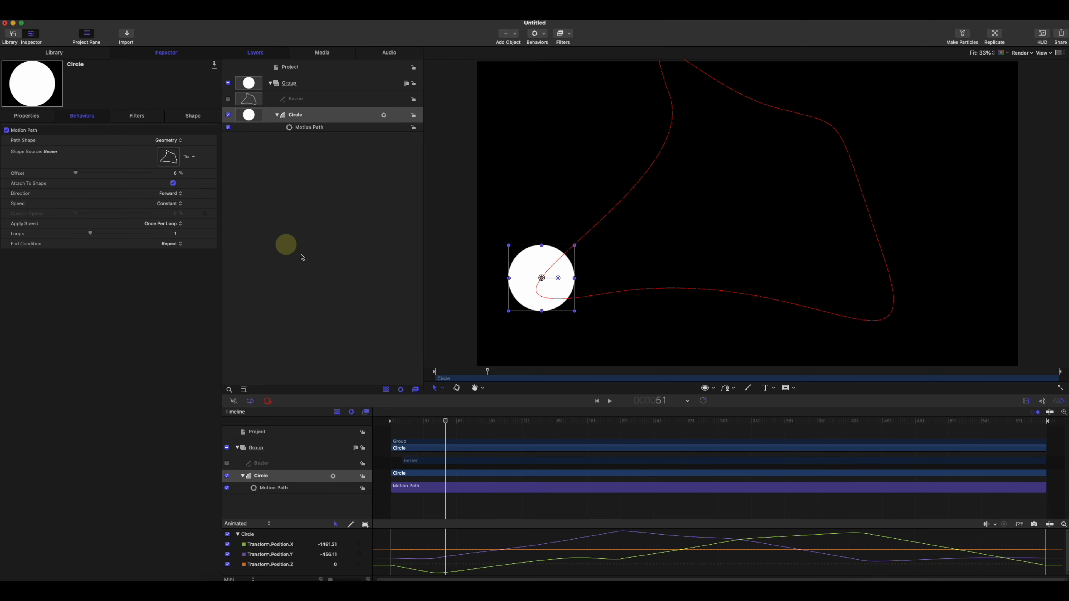
{"action": "left_click_drag", "start_coordinate": [442, 419], "coordinate": [739, 436]}
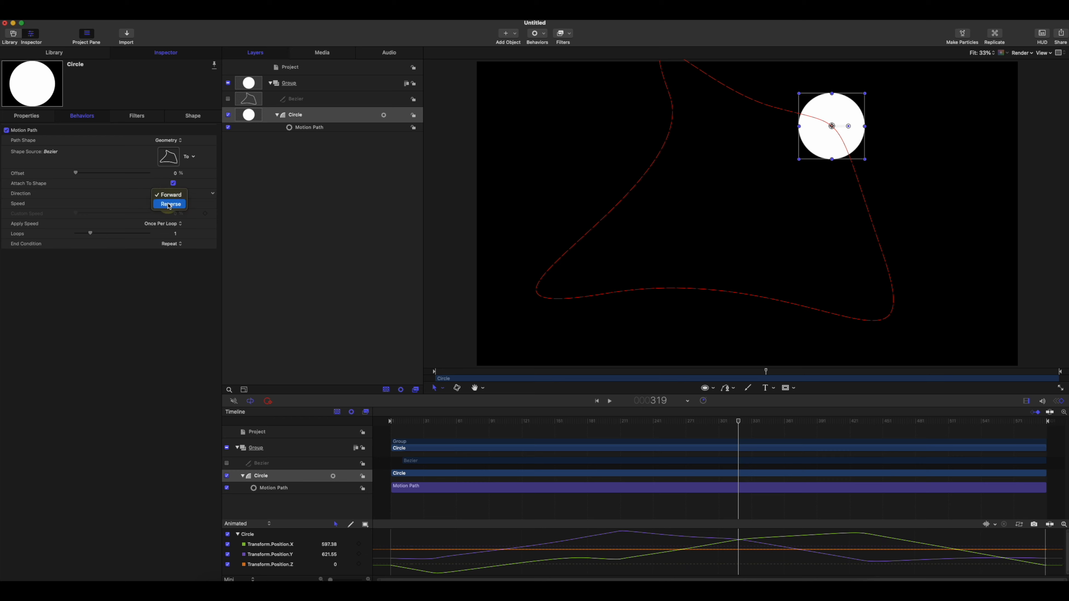
{"action": "left_click", "coordinate": [169, 204]}
{"action": "left_click_drag", "start_coordinate": [425, 422], "coordinate": [977, 421]}
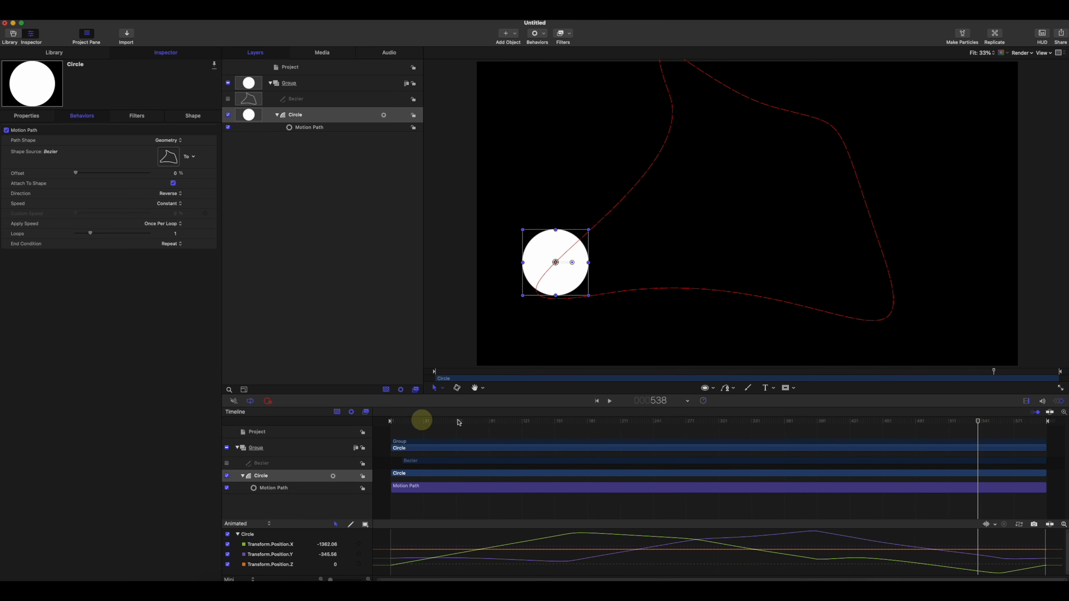
{"action": "left_click_drag", "start_coordinate": [431, 423], "coordinate": [378, 429]}
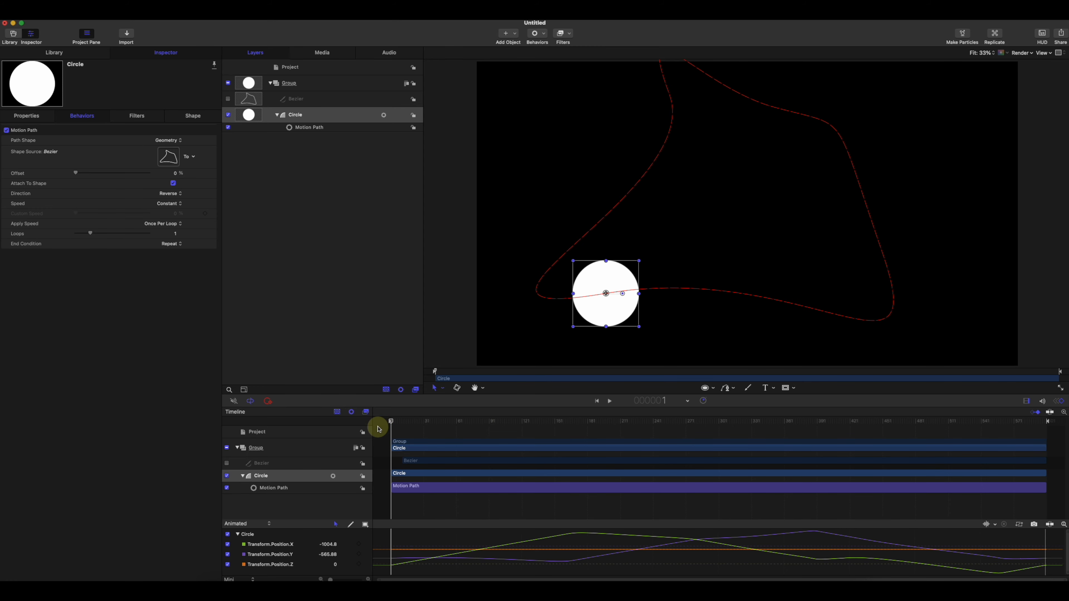
Step: Make the Bezier layer start at frame 1 in the timeline, preview the motion, and return to frame 1 with Motion Path selected
{"action": "left_click", "coordinate": [398, 464]}
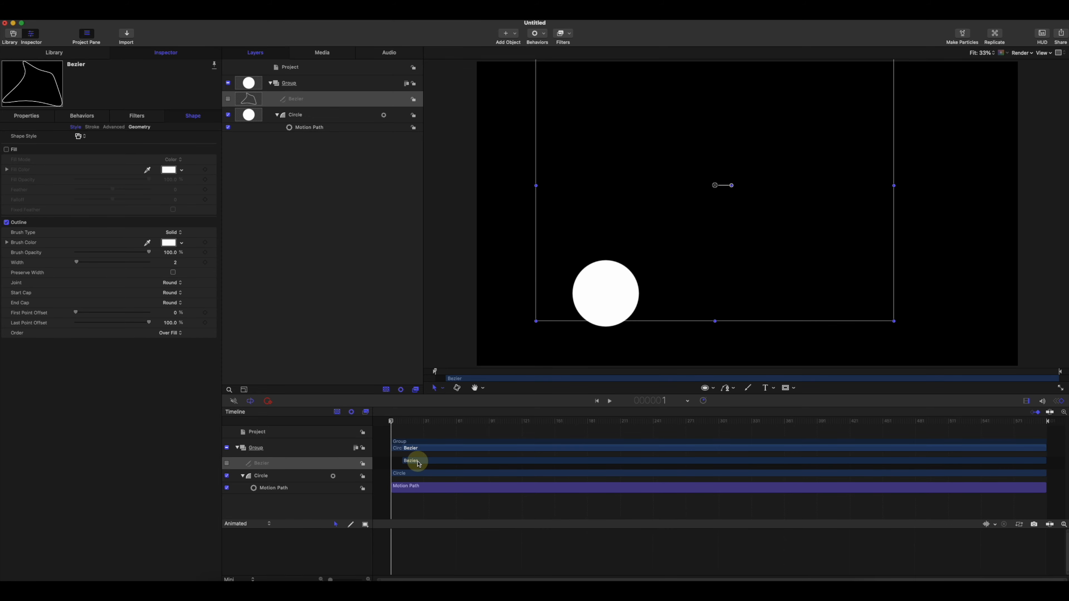
{"action": "left_click_drag", "start_coordinate": [412, 435], "coordinate": [566, 442]}
{"action": "left_click", "coordinate": [519, 503]}
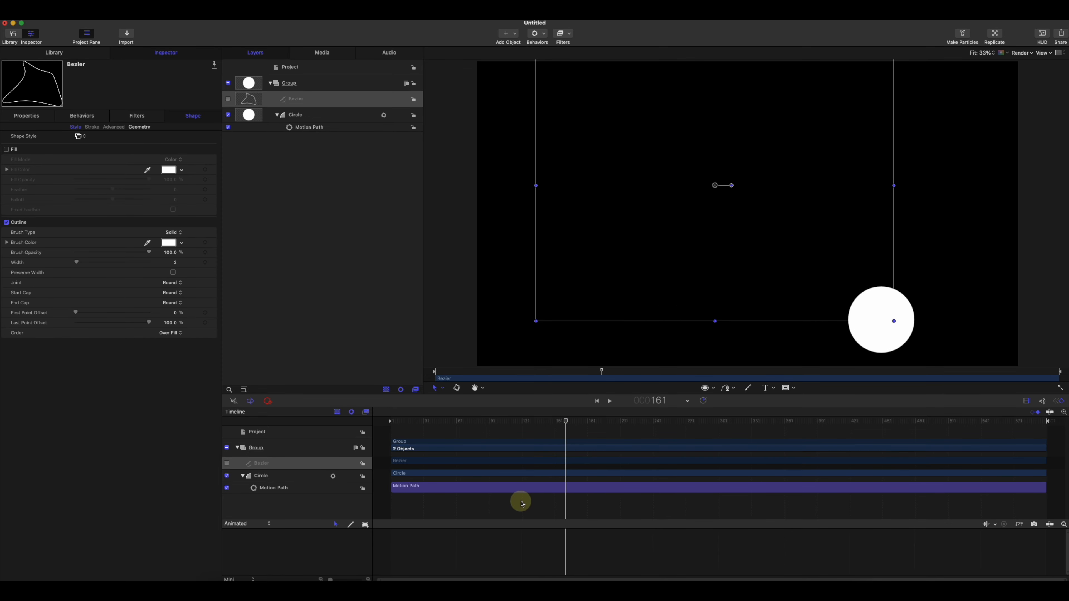
{"action": "left_click", "coordinate": [529, 489]}
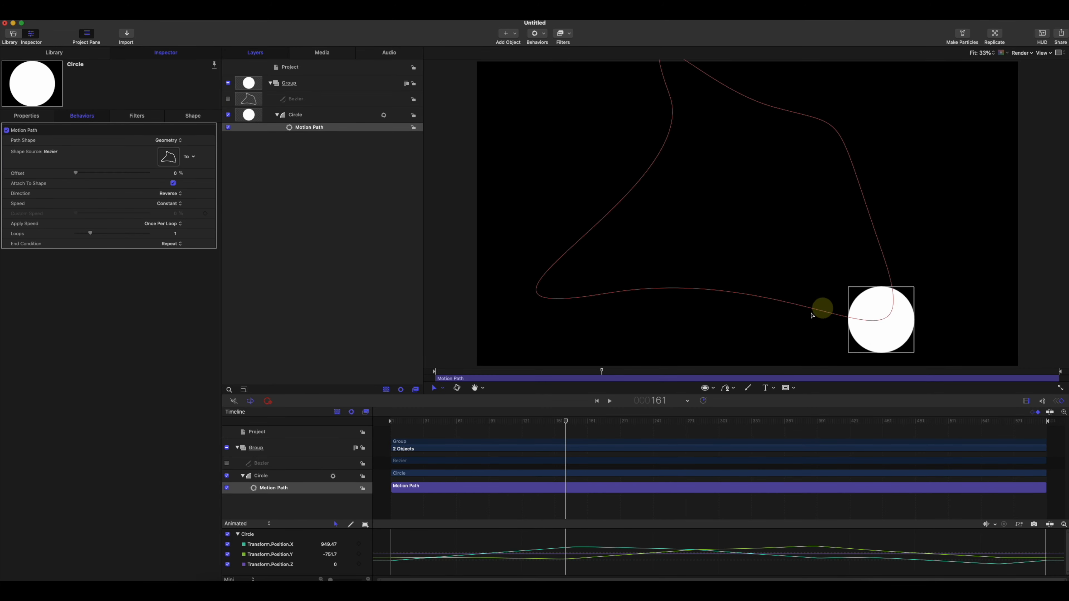
{"action": "left_click_drag", "start_coordinate": [490, 425], "coordinate": [384, 429]}
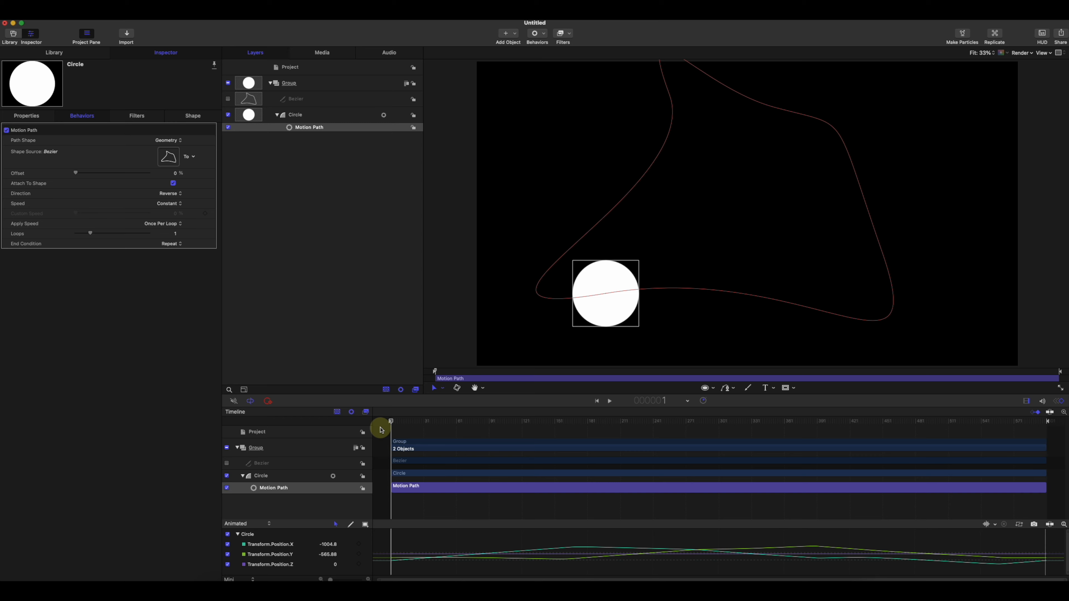
{"action": "left_click_drag", "start_coordinate": [389, 427], "coordinate": [378, 427]}
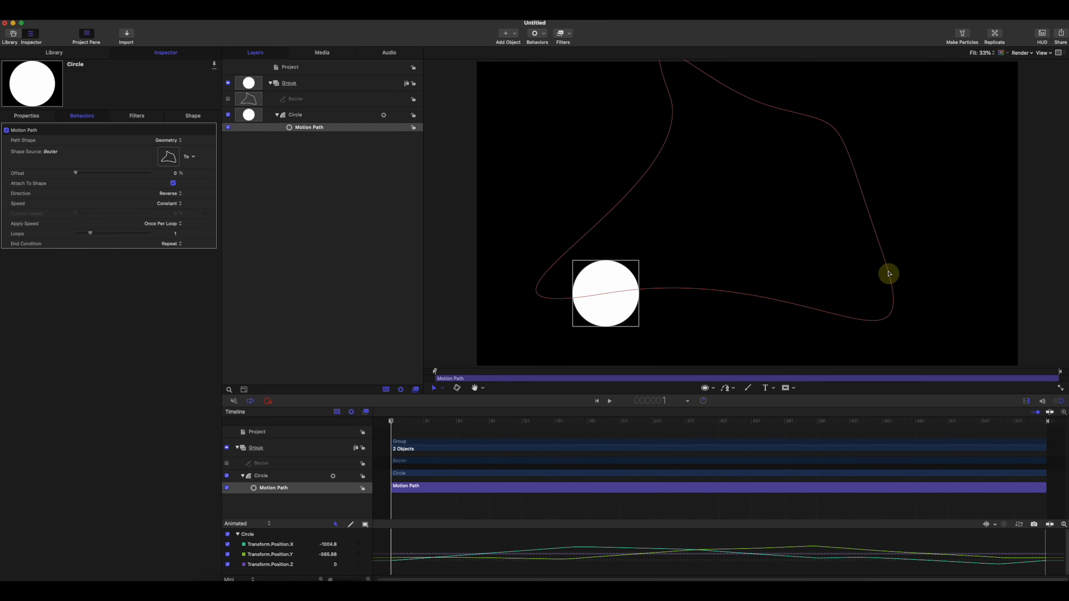
{"action": "right_click", "coordinate": [864, 204]}
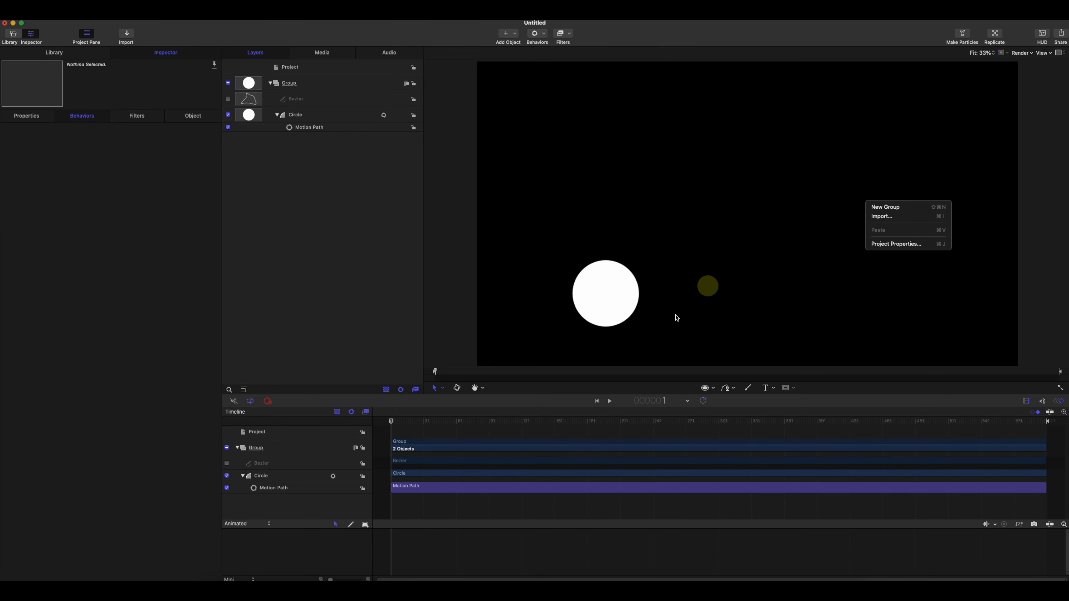
{"action": "left_click", "coordinate": [436, 463]}
{"action": "left_click", "coordinate": [436, 463]}
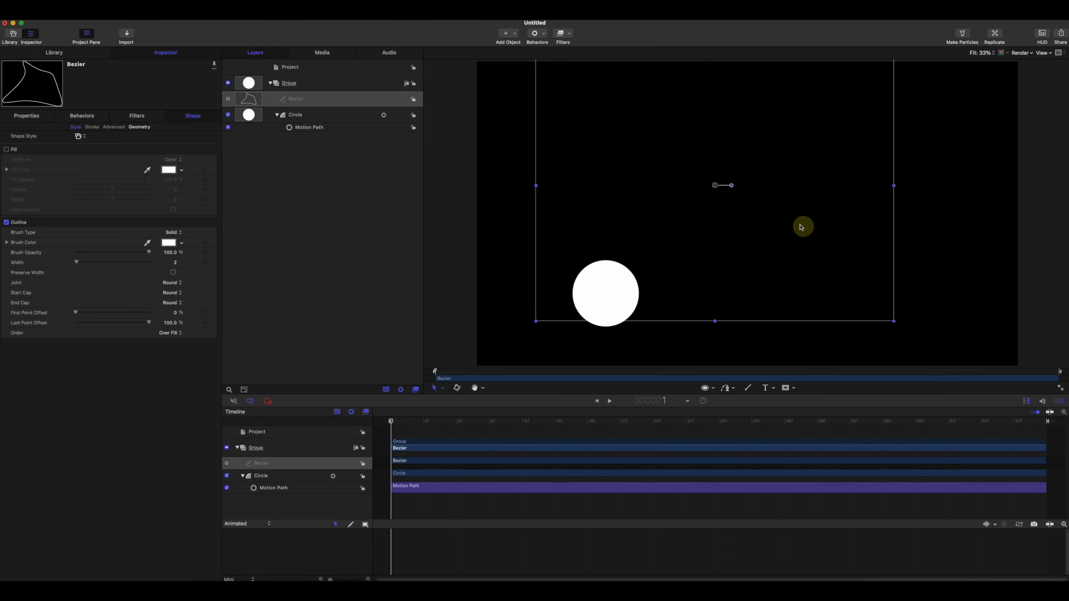
{"action": "left_click", "coordinate": [313, 99]}
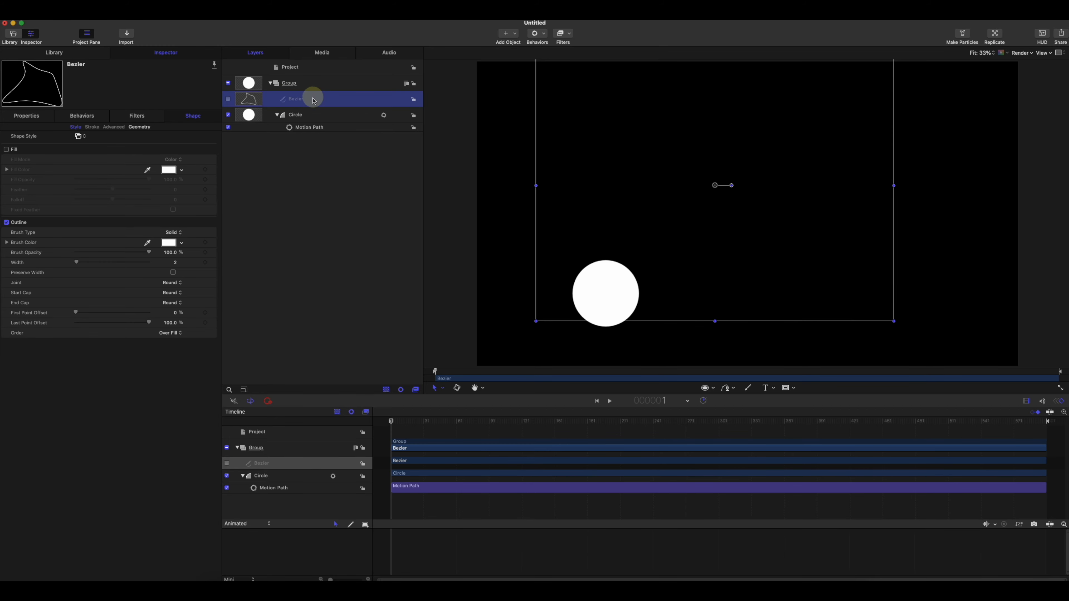
{"action": "left_click", "coordinate": [305, 126]}
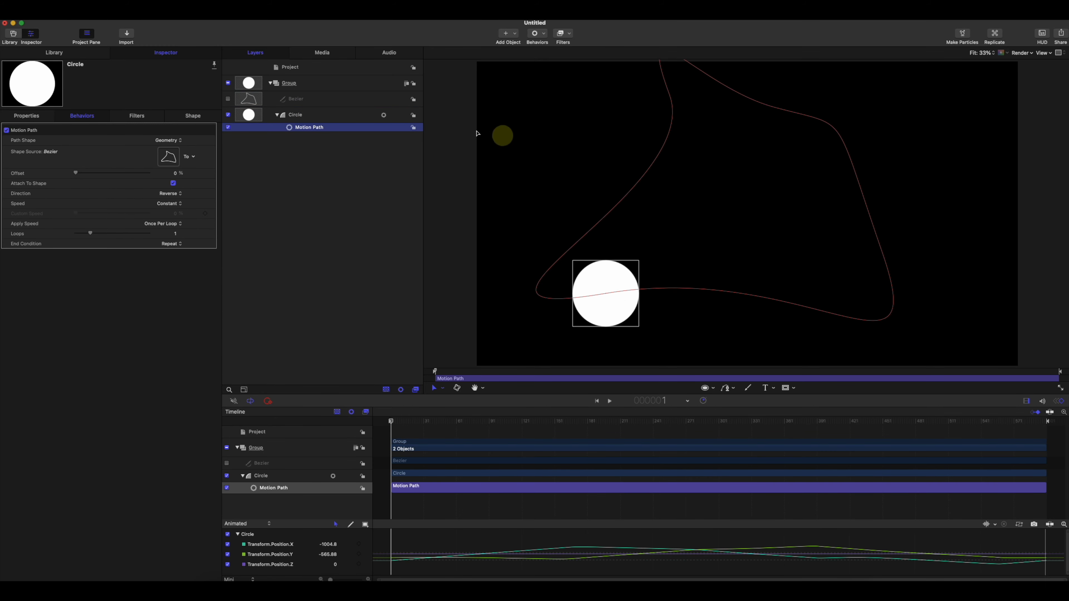
Step: Make the Bezier layer visible again and activate Edit Points for its outline
{"action": "left_click", "coordinate": [228, 100]}
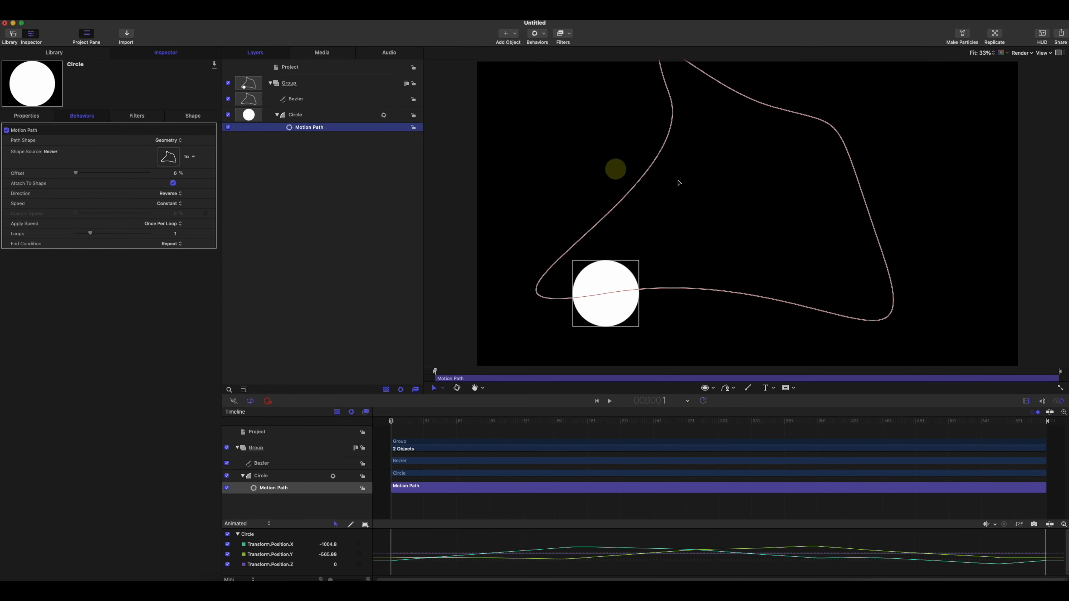
{"action": "right_click", "coordinate": [870, 219]}
{"action": "left_click", "coordinate": [871, 219]}
{"action": "left_click", "coordinate": [870, 218]}
{"action": "right_click", "coordinate": [869, 218]}
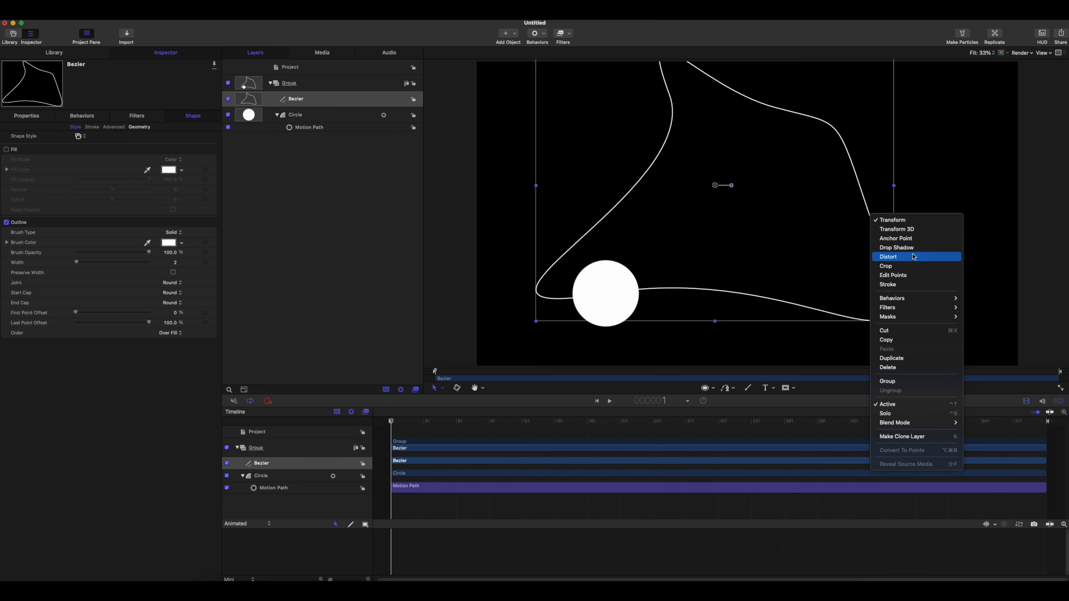
{"action": "left_click", "coordinate": [907, 277]}
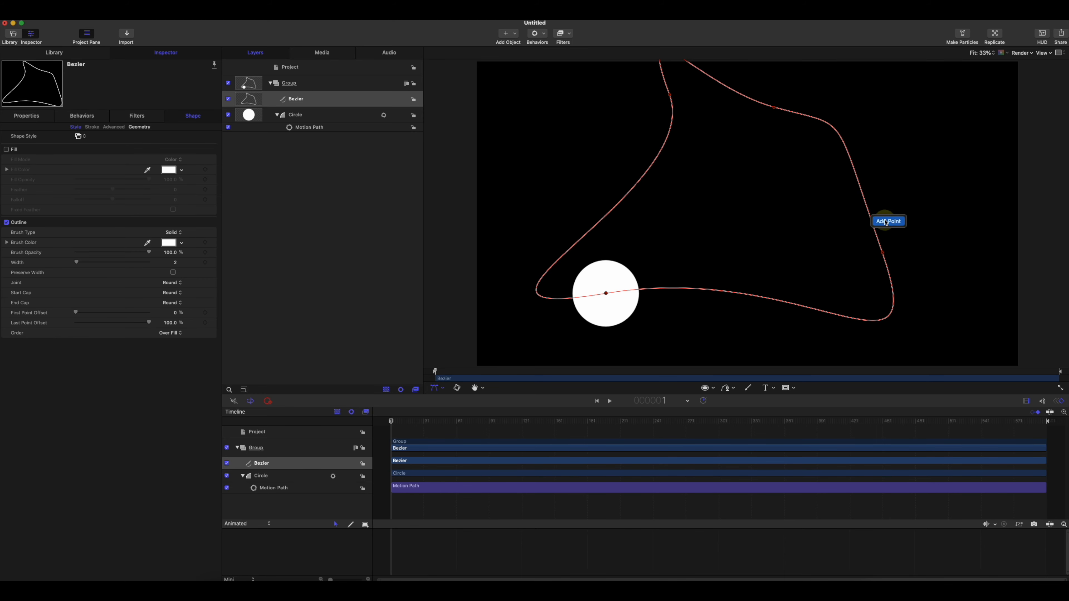
Step: Add a control point on the right side of the Bezier outline and reselect the circle's Motion Path behavior
{"action": "double_click", "coordinate": [890, 228]}
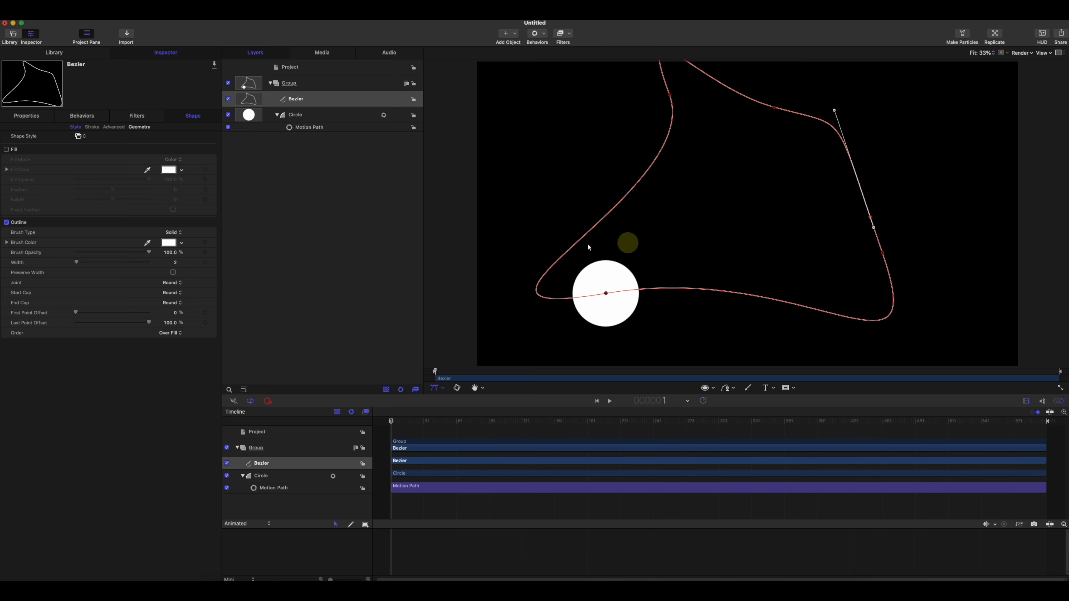
{"action": "right_click", "coordinate": [874, 229]}
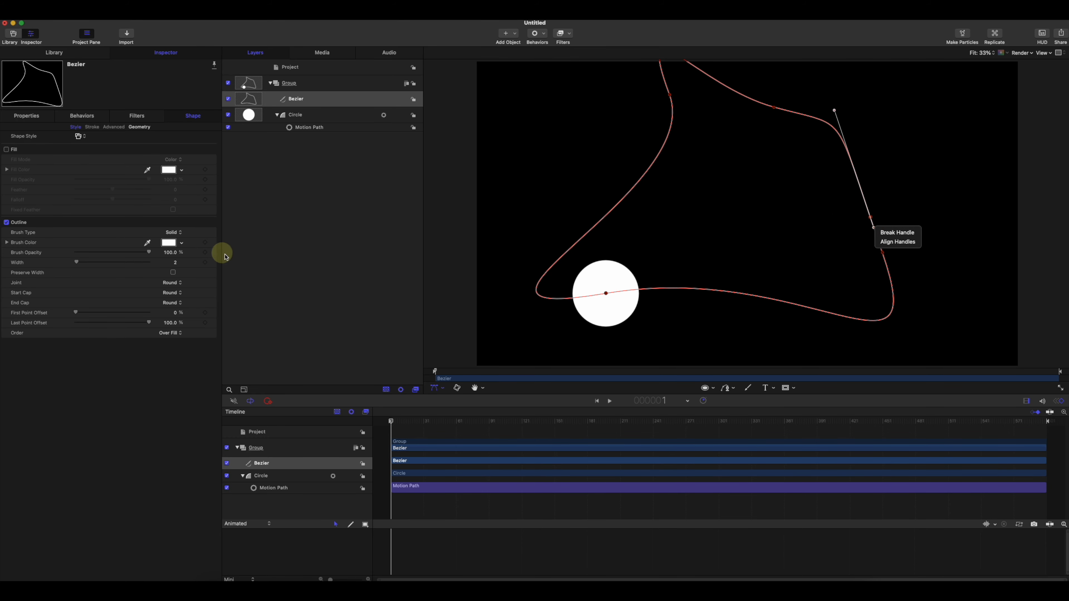
{"action": "left_click", "coordinate": [312, 126]}
{"action": "left_click", "coordinate": [310, 127]}
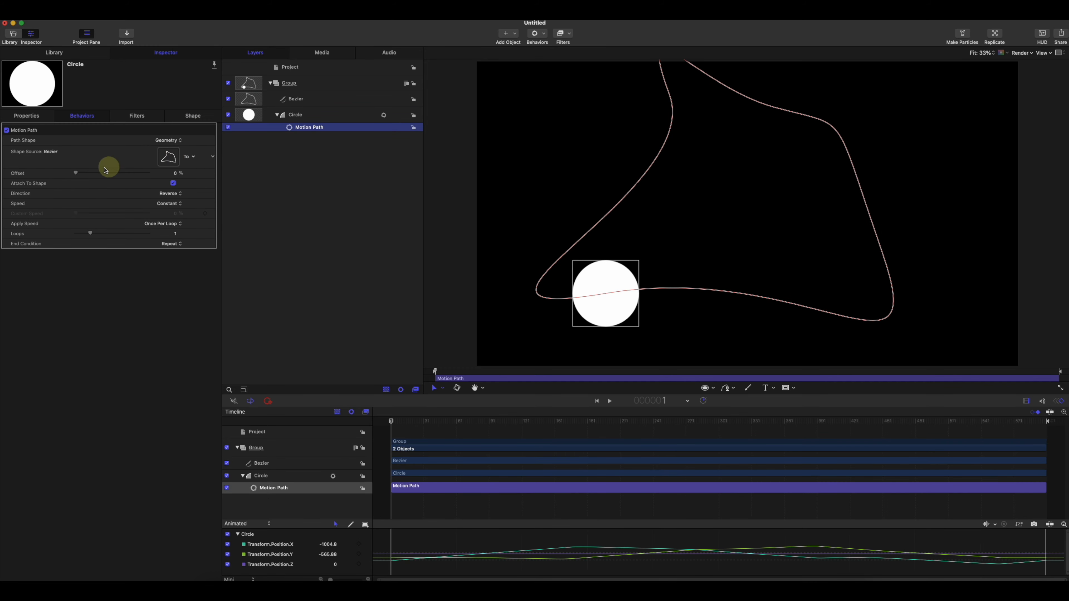
Step: Set the control point on the right side of the Bezier outline as the start point and preview the circle's motion
{"action": "left_click", "coordinate": [870, 229]}
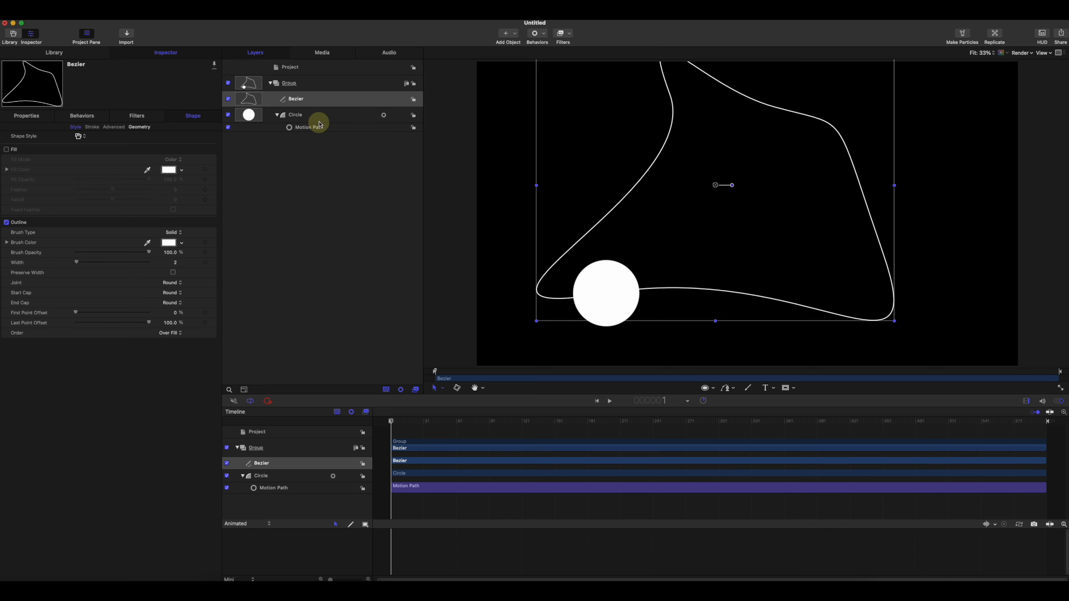
{"action": "left_click", "coordinate": [316, 103]}
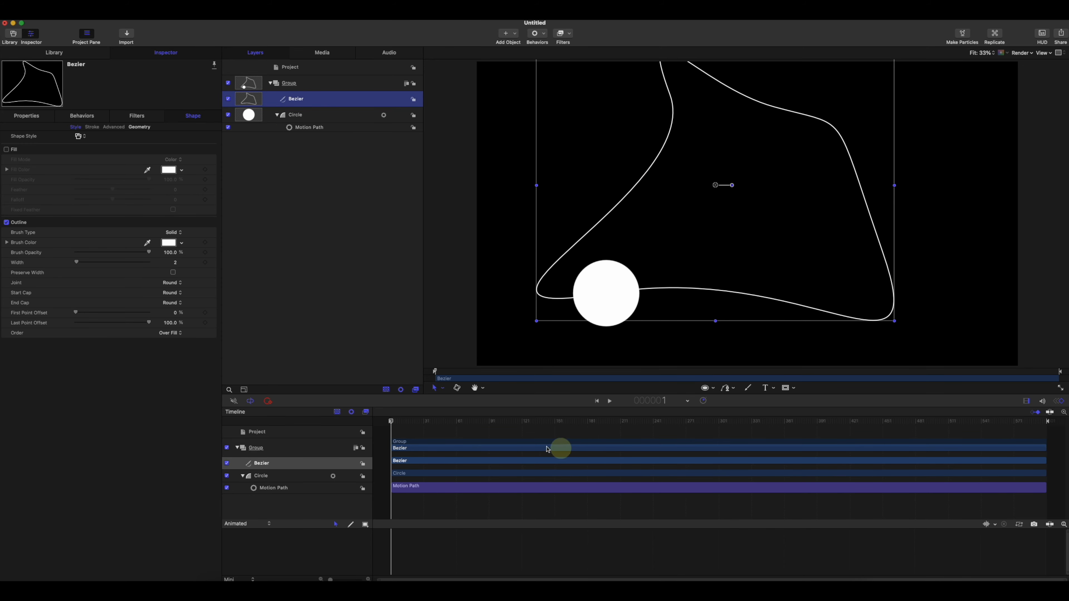
{"action": "left_click_drag", "start_coordinate": [462, 422], "coordinate": [358, 415]}
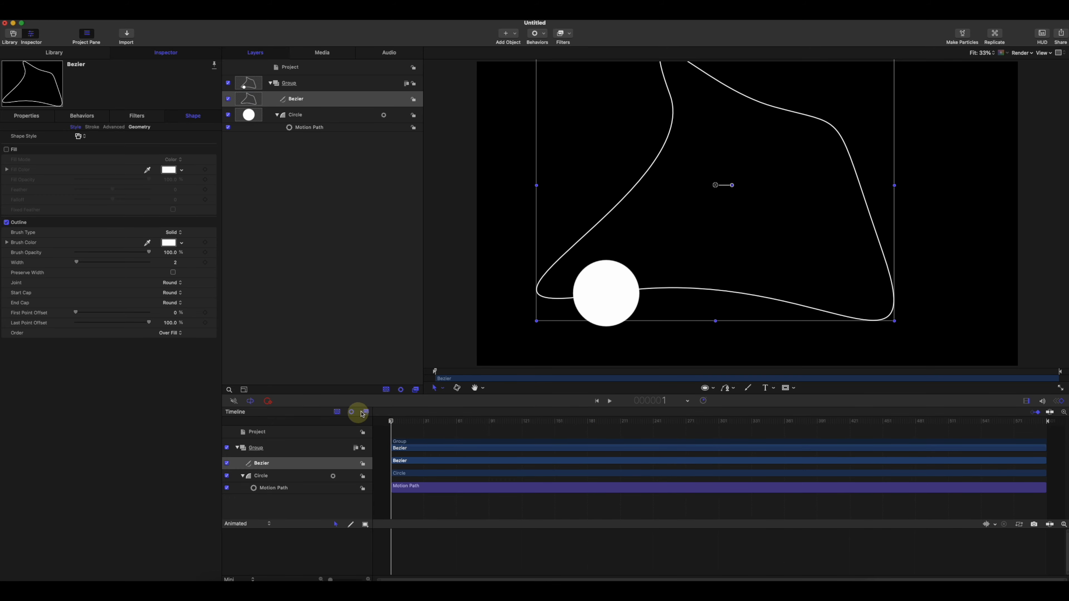
{"action": "left_click", "coordinate": [447, 393]}
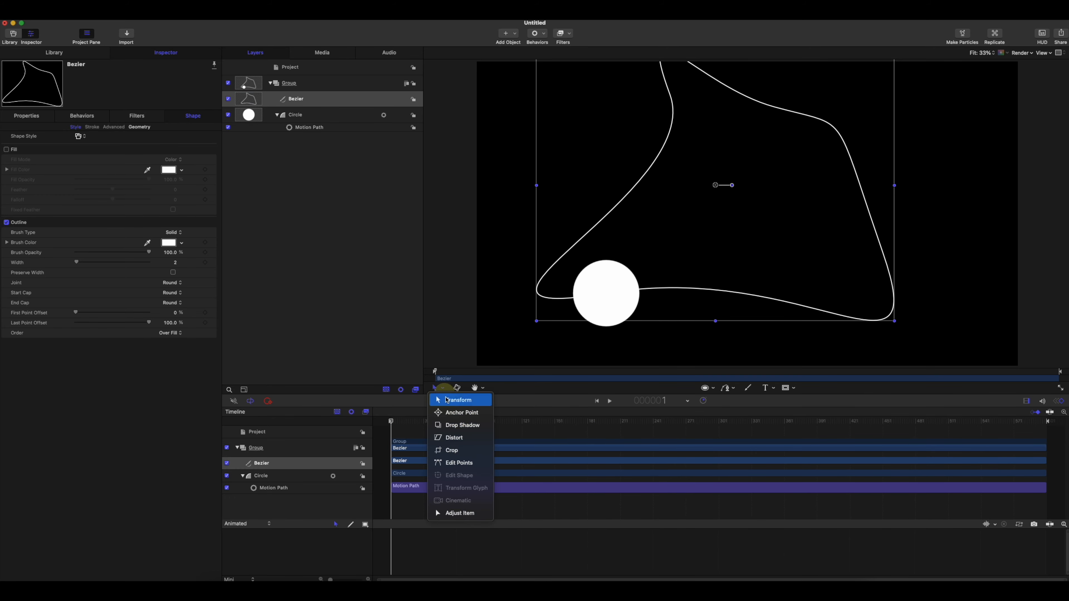
{"action": "left_click", "coordinate": [467, 462]}
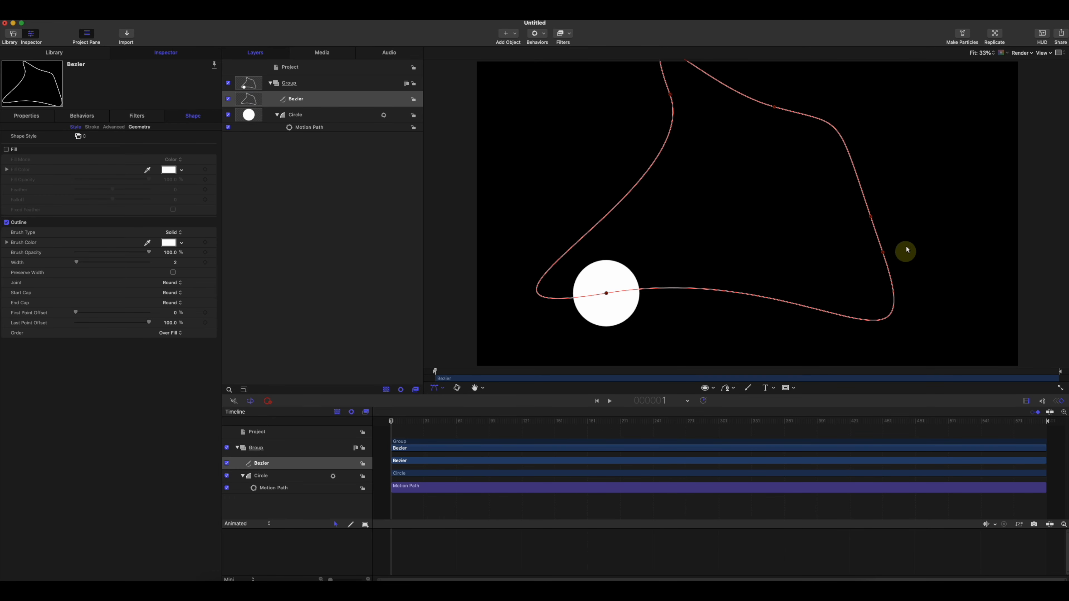
{"action": "right_click", "coordinate": [871, 219]}
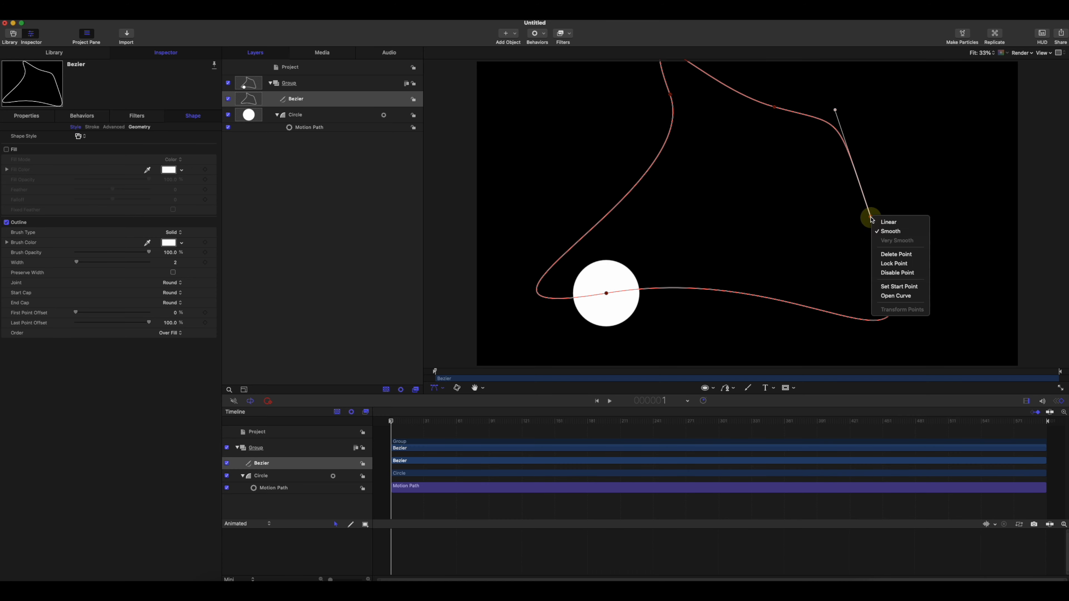
{"action": "left_click", "coordinate": [899, 286]}
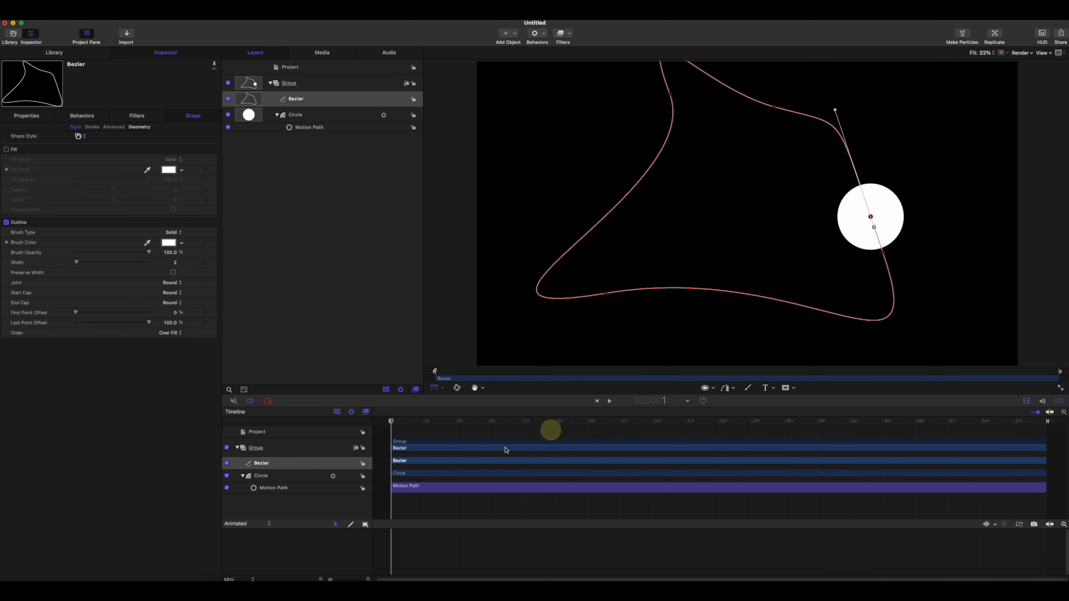
{"action": "left_click_drag", "start_coordinate": [412, 421], "coordinate": [960, 414]}
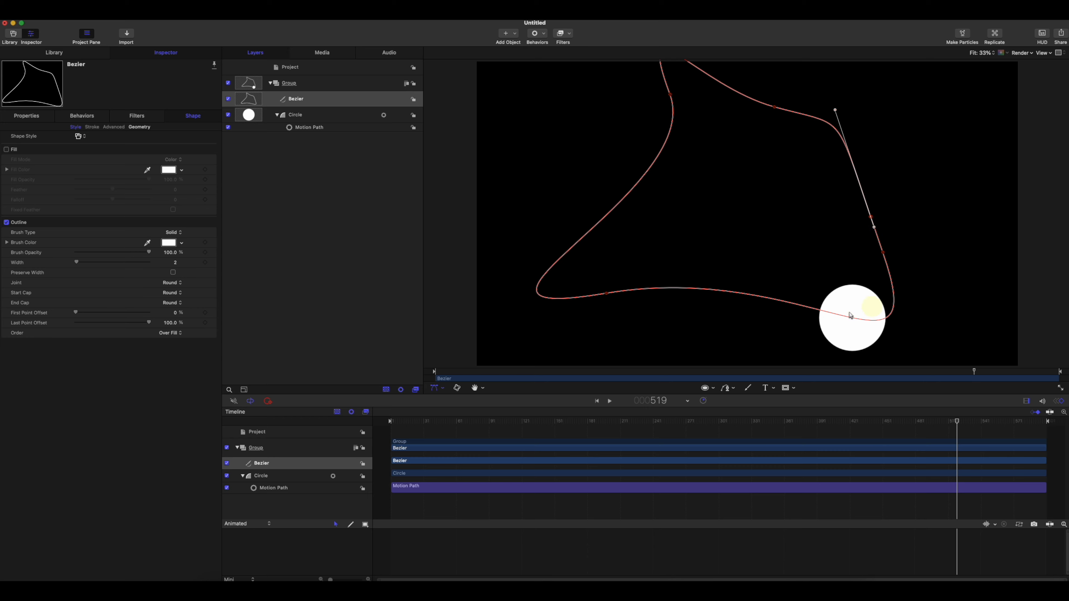
{"action": "left_click_drag", "start_coordinate": [955, 421], "coordinate": [915, 421]}
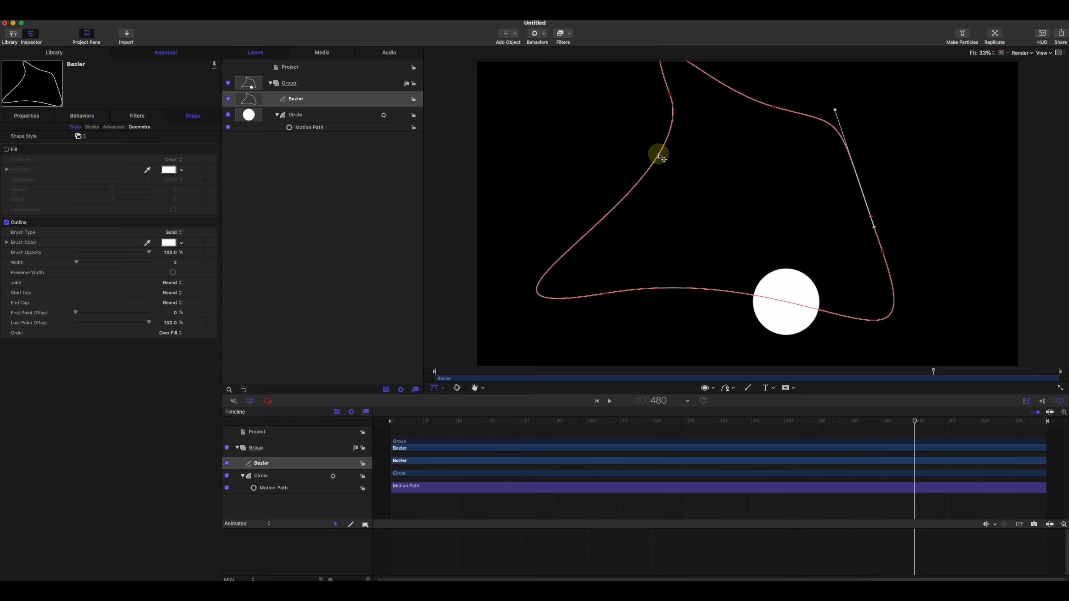
Step: Add a control point on the lower-left slope of the Bezier outline and set it as the start point
{"action": "left_click", "coordinate": [436, 388]}
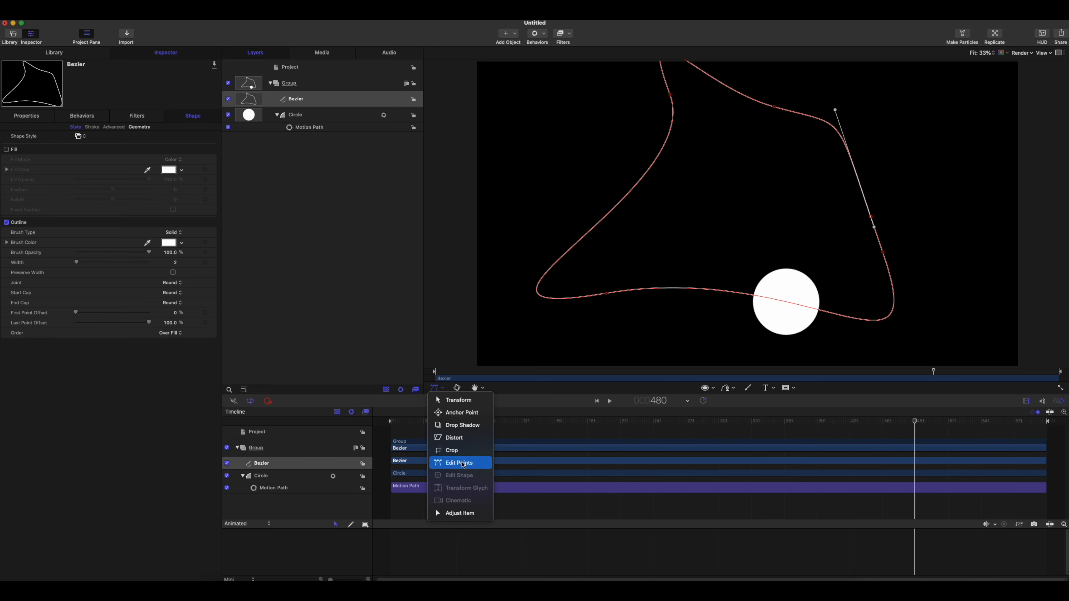
{"action": "left_click", "coordinate": [604, 192]}
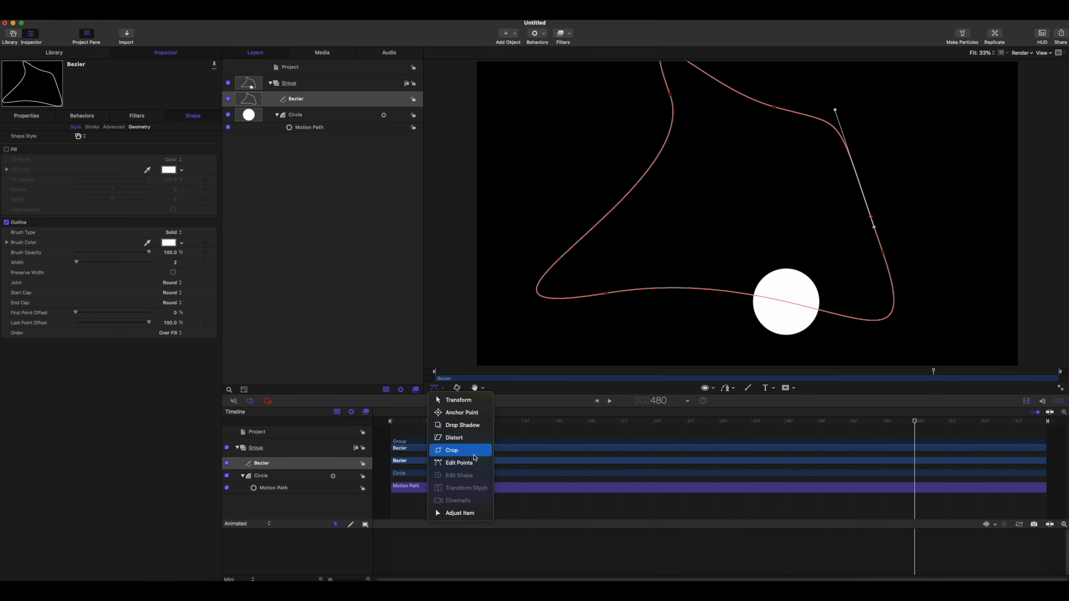
{"action": "left_click", "coordinate": [475, 464]}
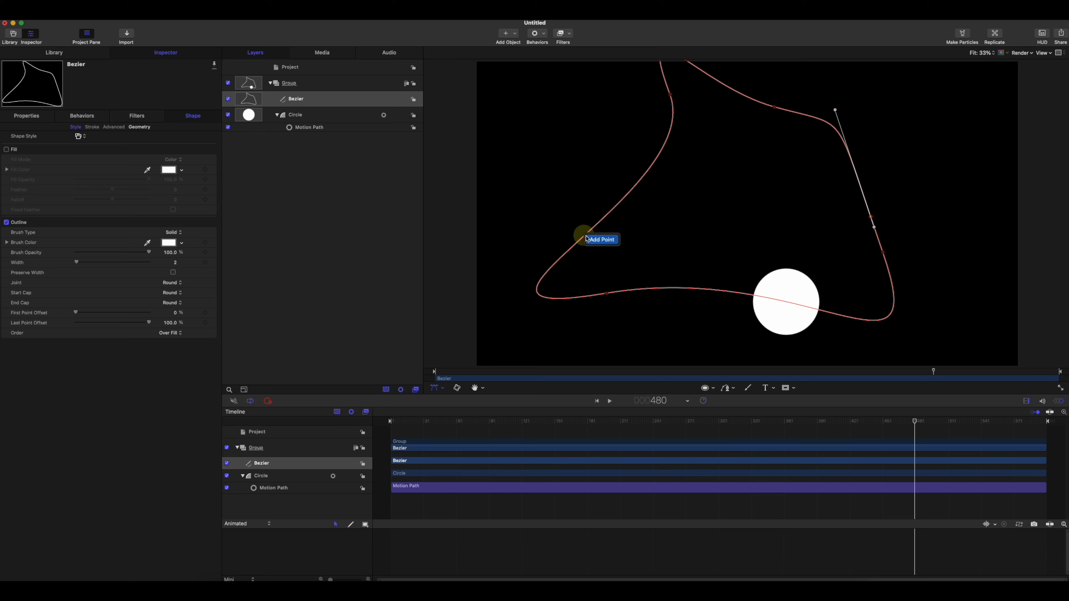
{"action": "left_click", "coordinate": [591, 240]}
{"action": "right_click", "coordinate": [584, 238]}
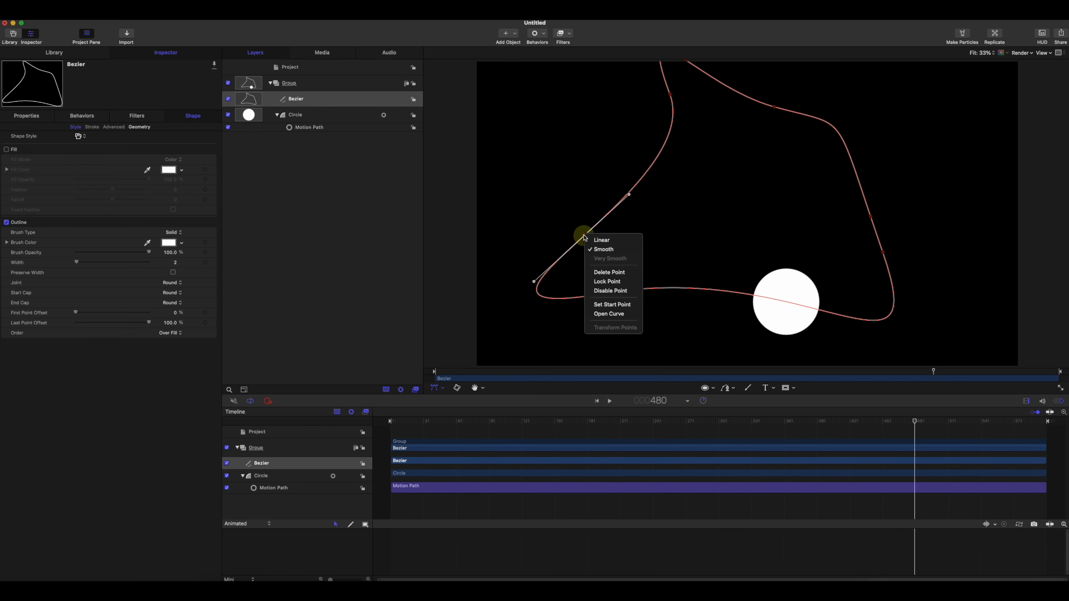
{"action": "left_click", "coordinate": [613, 304]}
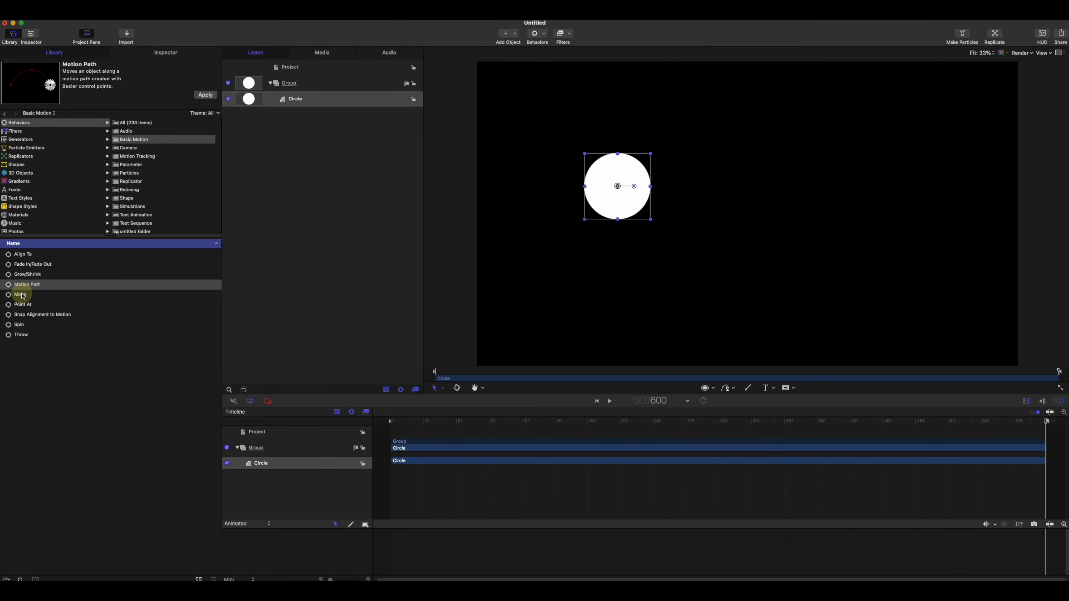
Step: Apply the Move behavior from Basic Motion to the circle and check where else that behavior is offered
{"action": "left_click", "coordinate": [22, 286]}
{"action": "left_click", "coordinate": [22, 295]}
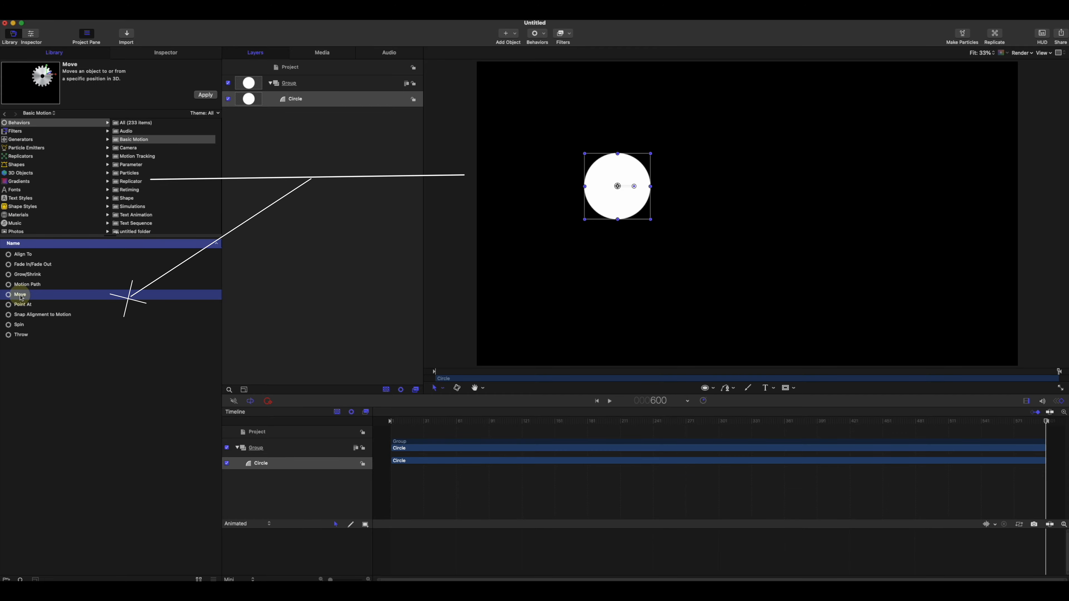
{"action": "left_click_drag", "start_coordinate": [22, 298], "coordinate": [293, 100]}
{"action": "left_click", "coordinate": [545, 35]}
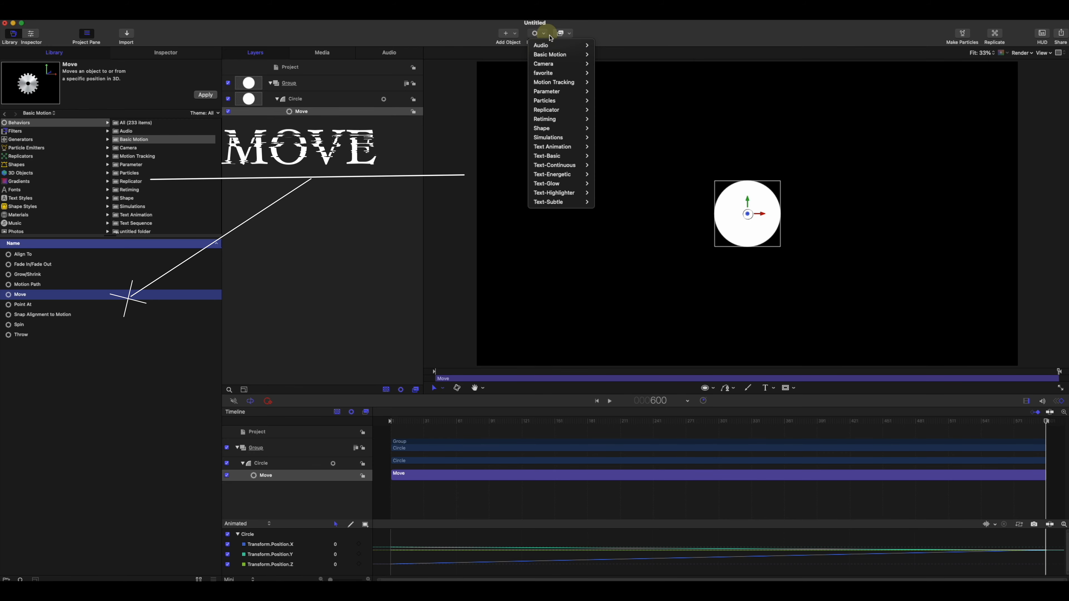
{"action": "mouse_move", "coordinate": [560, 55]}
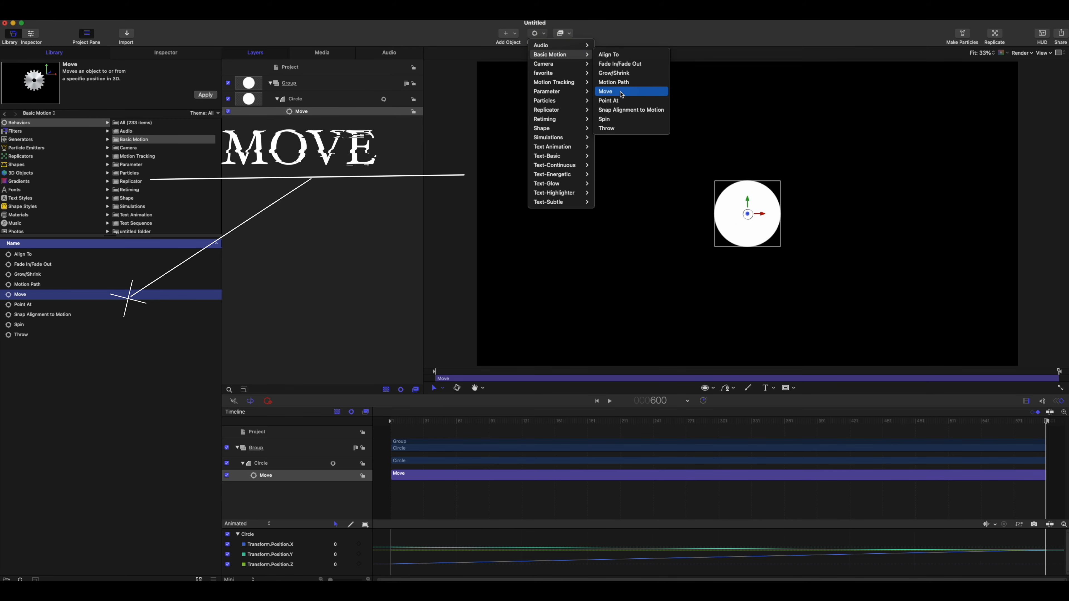
{"action": "left_click", "coordinate": [624, 26]}
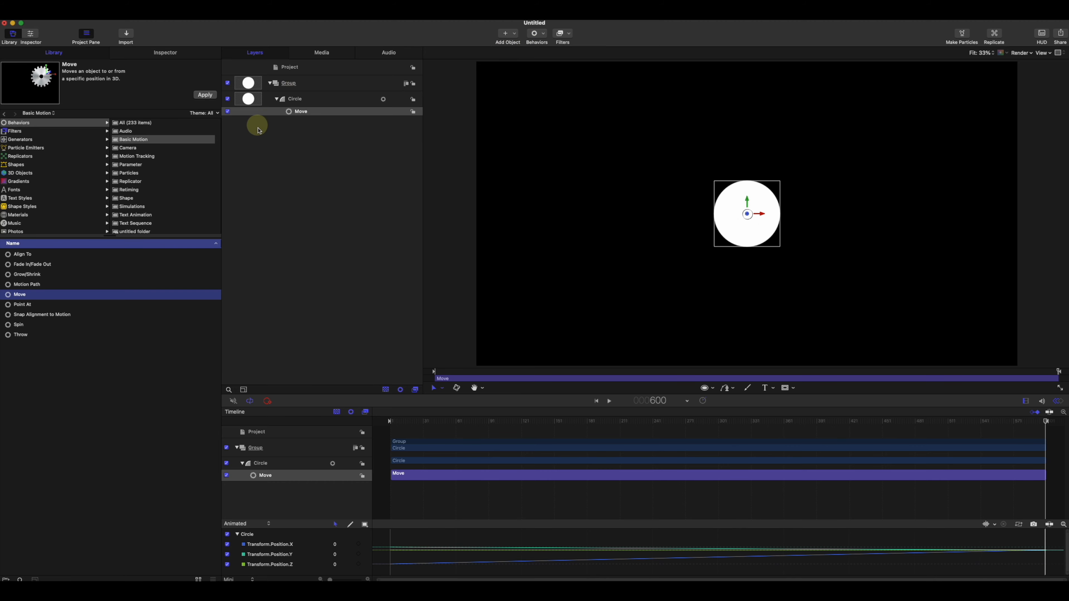
Step: Open the Move behavior's parameters and preview the circle's motion toward its target position
{"action": "mouse_move", "coordinate": [440, 422]}
{"action": "left_mouse_down"}
{"action": "mouse_move", "coordinate": [381, 425]}
{"action": "mouse_move", "coordinate": [651, 427]}
{"action": "mouse_move", "coordinate": [397, 429]}
{"action": "mouse_move", "coordinate": [525, 420]}
{"action": "mouse_move", "coordinate": [435, 423]}
{"action": "left_mouse_up"}
{"action": "left_click", "coordinate": [166, 54]}
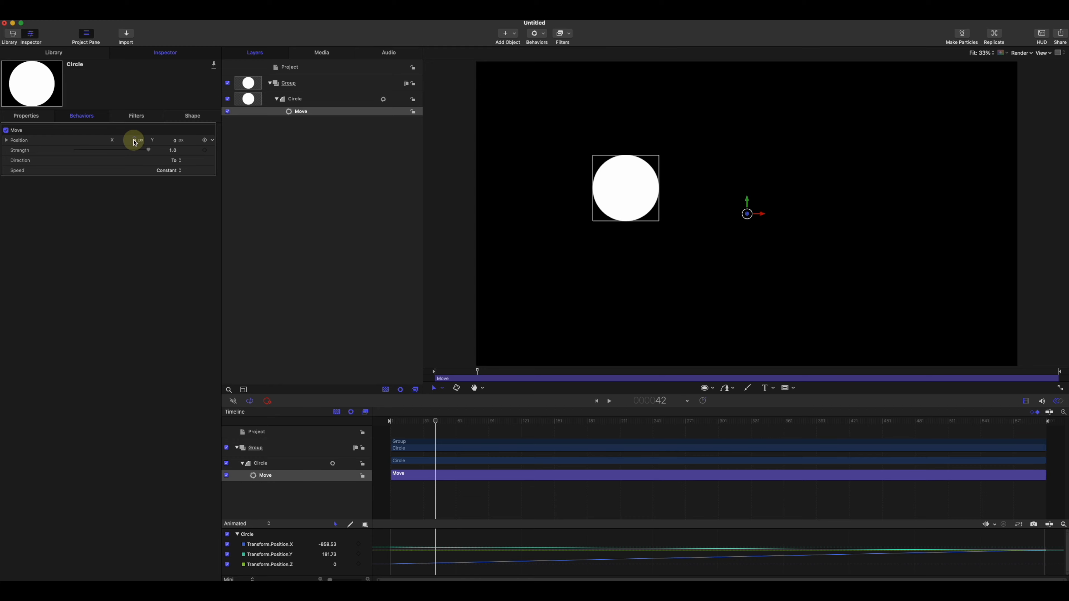
{"action": "left_click_drag", "start_coordinate": [430, 425], "coordinate": [568, 463]}
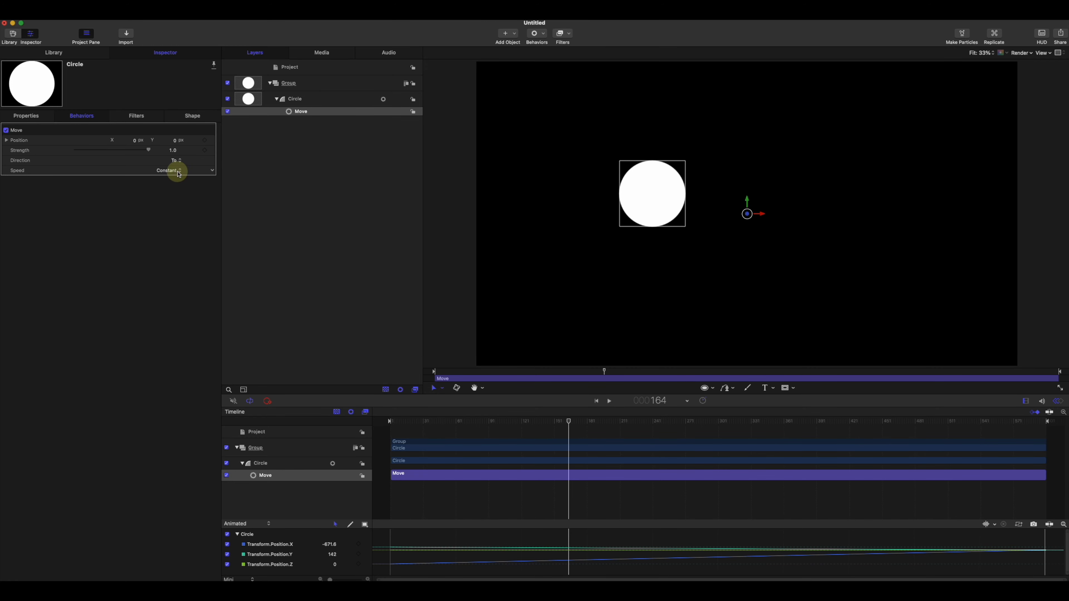
Step: Set the Move behavior's Strength to 0 and preview the circle
{"action": "left_click_drag", "start_coordinate": [151, 153], "coordinate": [74, 150]}
{"action": "left_click_drag", "start_coordinate": [510, 432], "coordinate": [606, 428]}
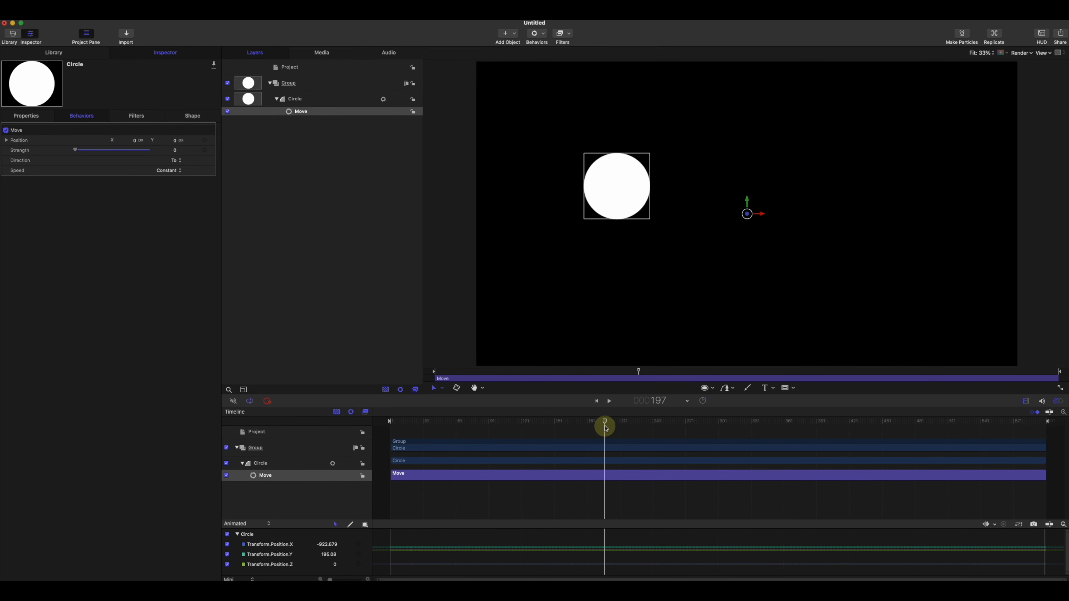
Step: Set the Move behavior's Strength to 1.0 and its Position X to 755 px, preview the motion, and return to frame 1
{"action": "left_click_drag", "start_coordinate": [143, 150], "coordinate": [166, 142]}
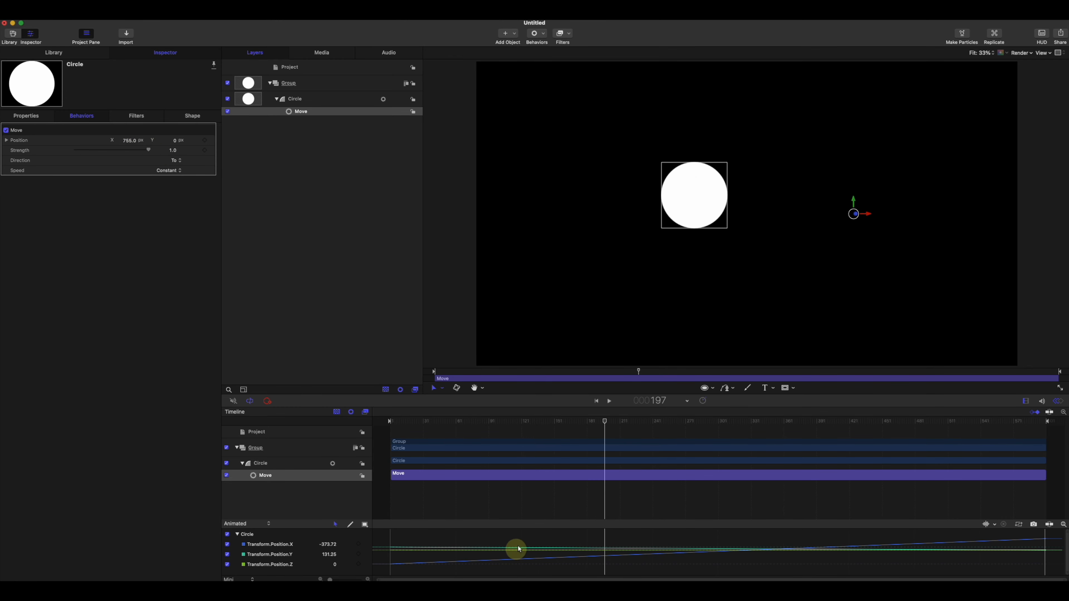
{"action": "mouse_move", "coordinate": [529, 421]}
{"action": "left_mouse_down"}
{"action": "mouse_move", "coordinate": [453, 421]}
{"action": "mouse_move", "coordinate": [1046, 421]}
{"action": "mouse_move", "coordinate": [389, 421]}
{"action": "mouse_move", "coordinate": [515, 422]}
{"action": "left_mouse_up"}
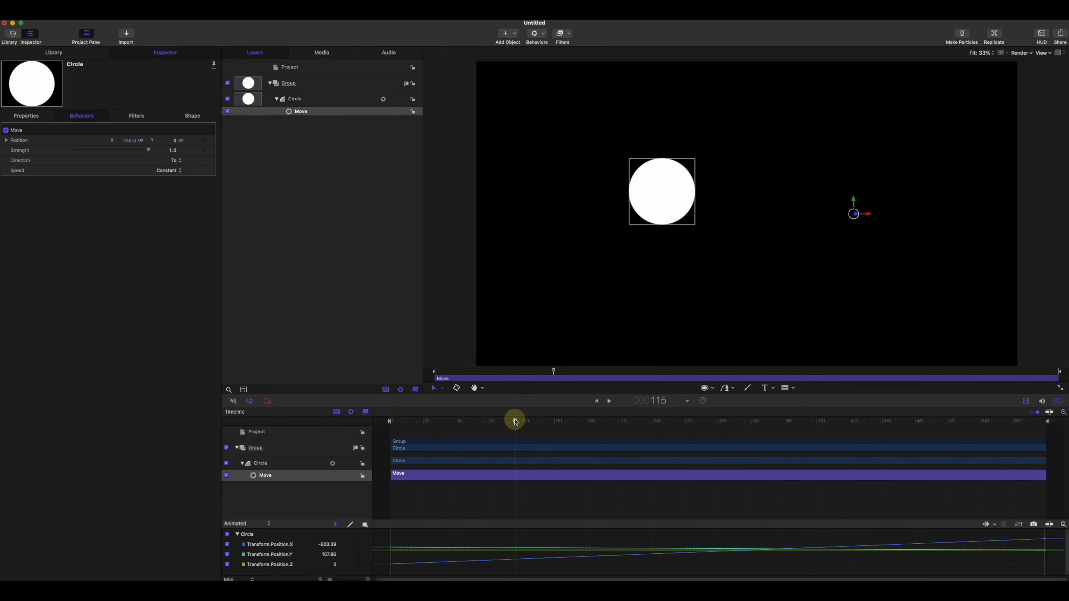
{"action": "left_click_drag", "start_coordinate": [515, 422], "coordinate": [387, 412]}
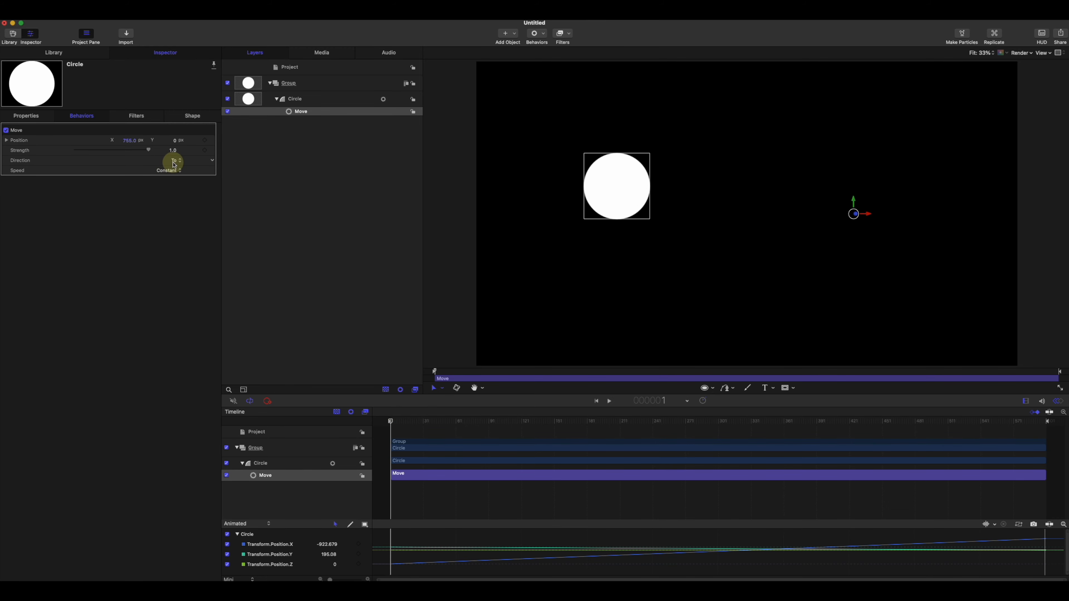
Step: Set the Move behavior's Direction to From and its Position Y to 261 px, previewing the circle's motion after each change
{"action": "left_click", "coordinate": [179, 172]}
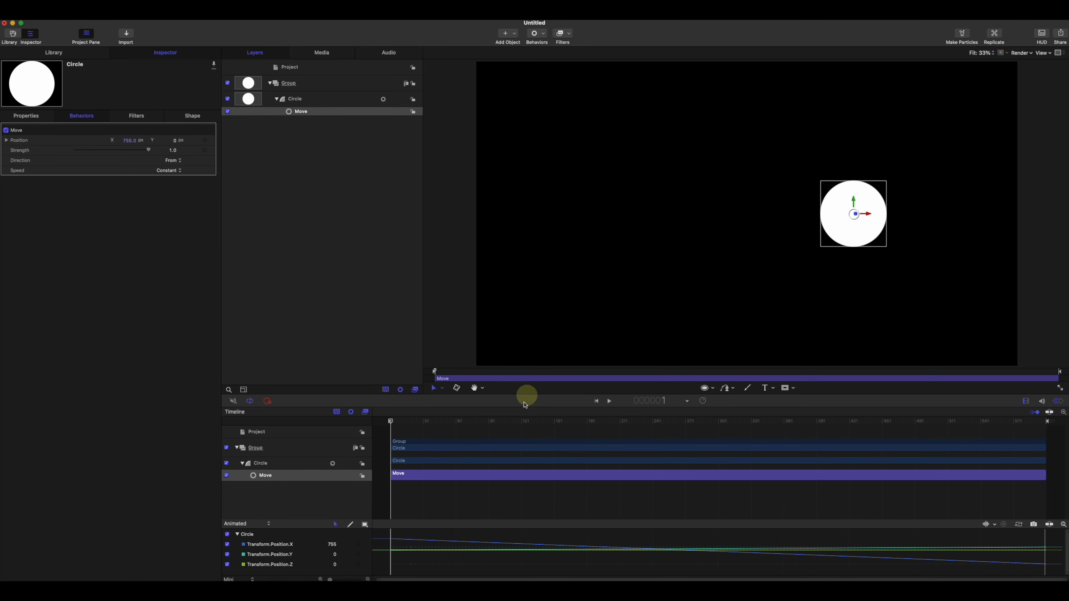
{"action": "left_click_drag", "start_coordinate": [431, 421], "coordinate": [1045, 423]}
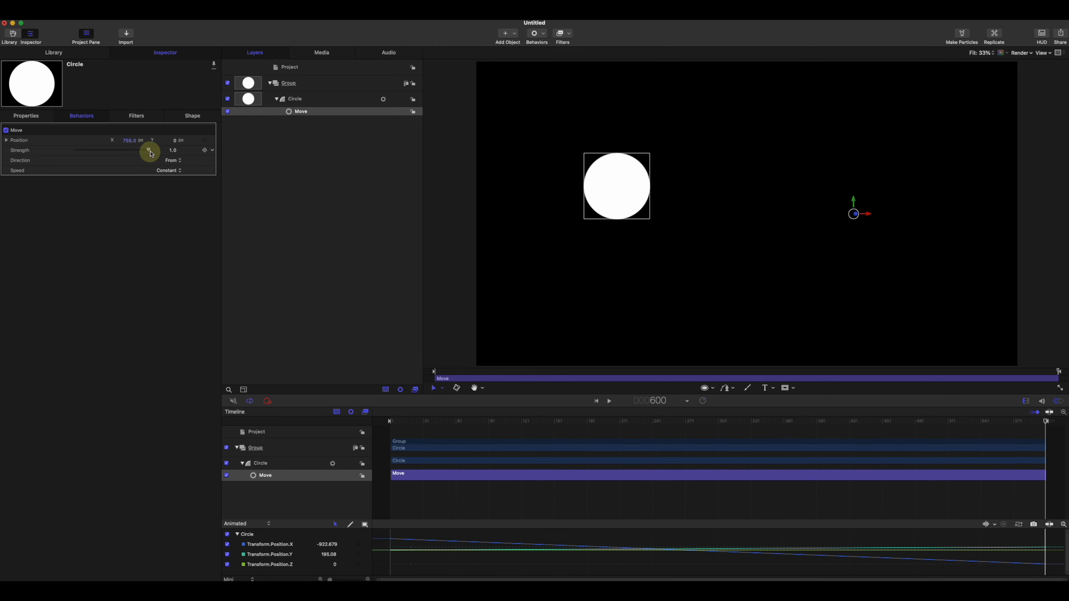
{"action": "left_click_drag", "start_coordinate": [173, 140], "coordinate": [173, 140]}
{"action": "left_click_drag", "start_coordinate": [460, 422], "coordinate": [619, 422]}
{"action": "left_click_drag", "start_coordinate": [537, 414], "coordinate": [907, 427]}
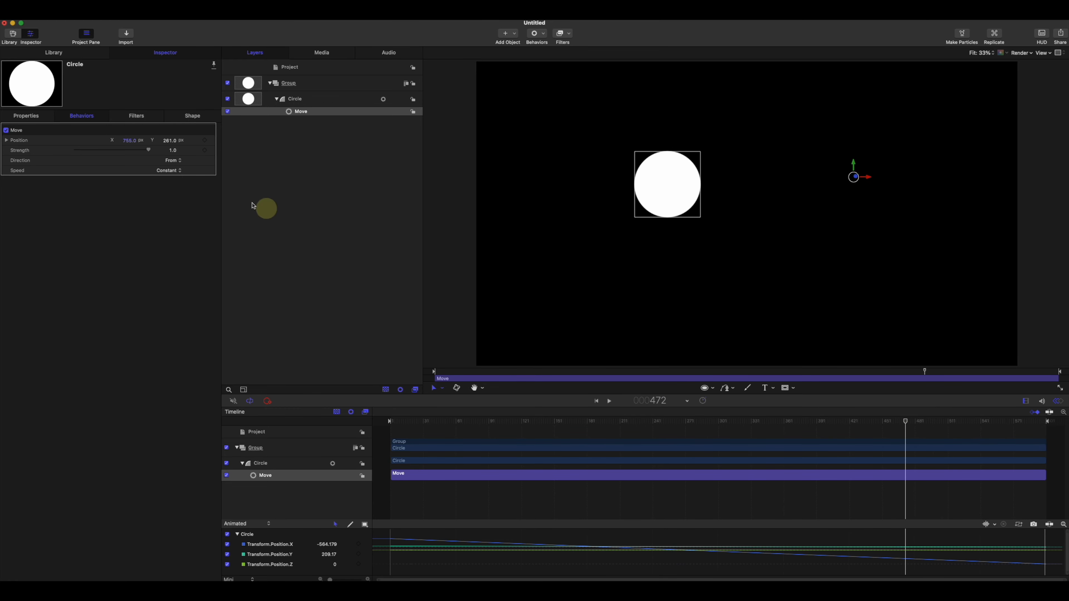
Step: Set the Move behavior's Direction to To and its Speed to Ease Both, and preview the circle's motion
{"action": "left_click", "coordinate": [175, 156]}
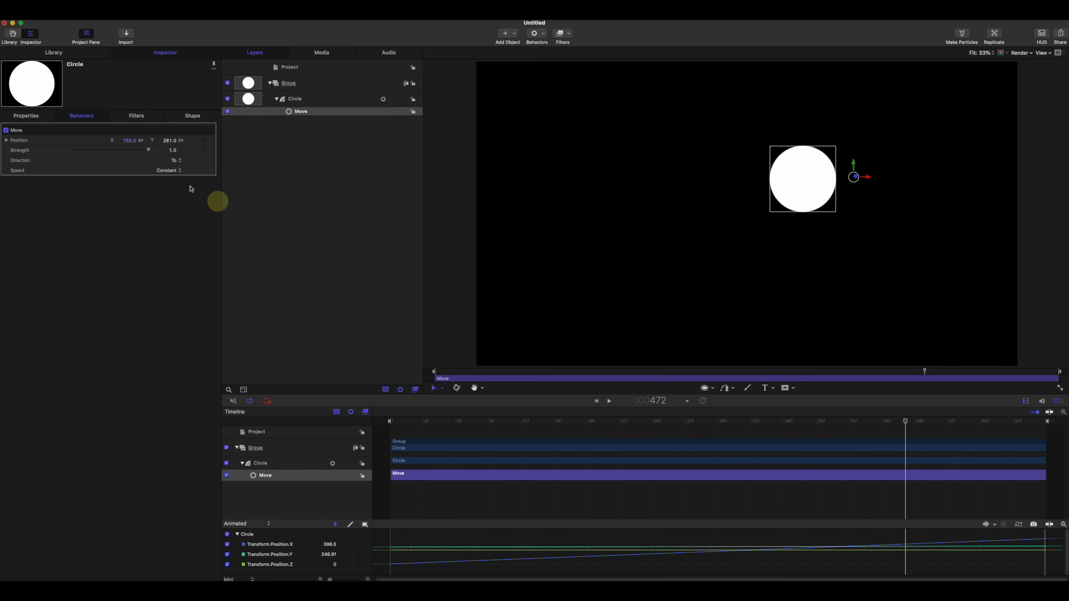
{"action": "left_click", "coordinate": [174, 171]}
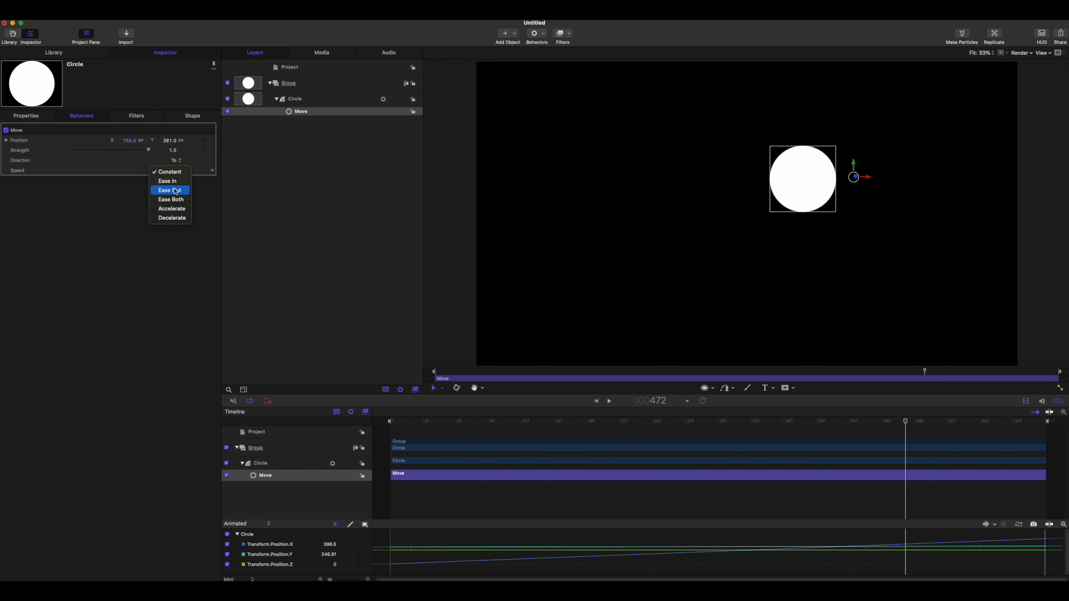
{"action": "left_click", "coordinate": [183, 201]}
{"action": "left_click_drag", "start_coordinate": [438, 420], "coordinate": [835, 485]}
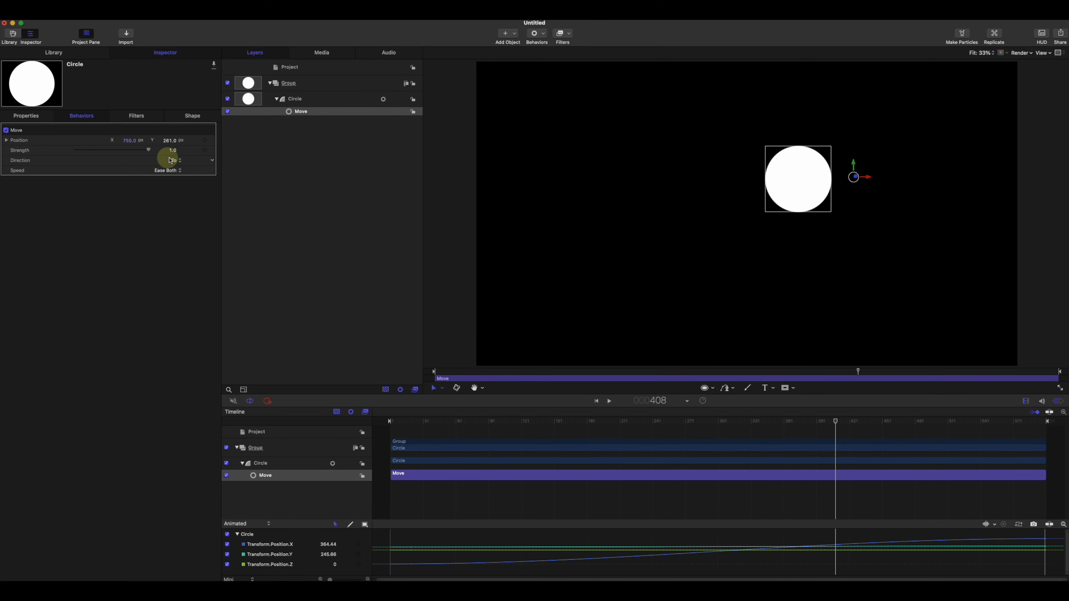
{"action": "left_click_drag", "start_coordinate": [418, 420], "coordinate": [691, 423]}
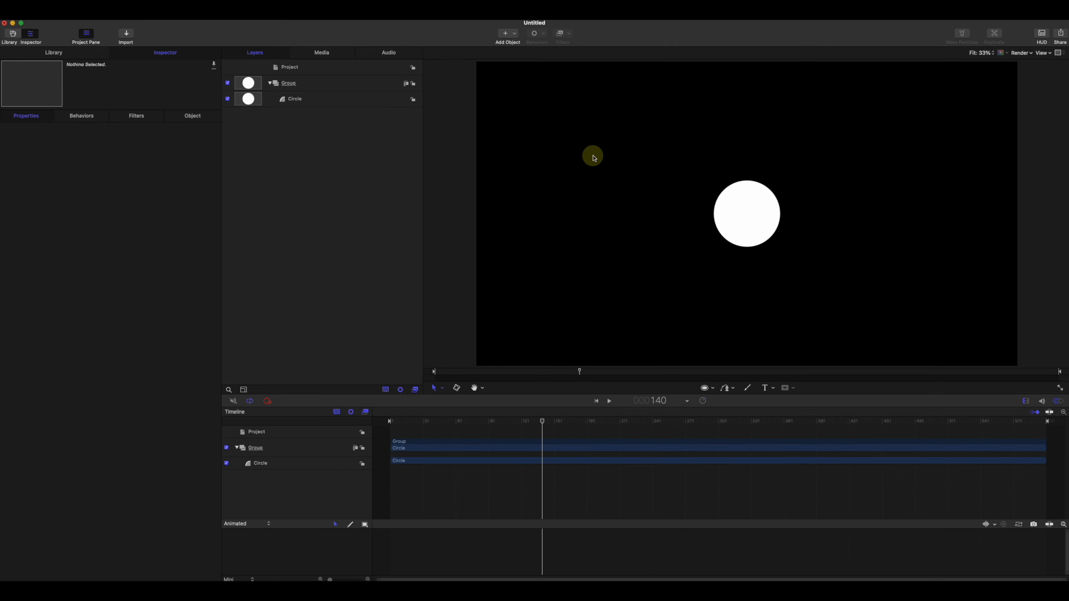
Step: Apply the Point At behavior from Basic Motion to the circle and scrub through the timeline to preview it
{"action": "left_click", "coordinate": [298, 100]}
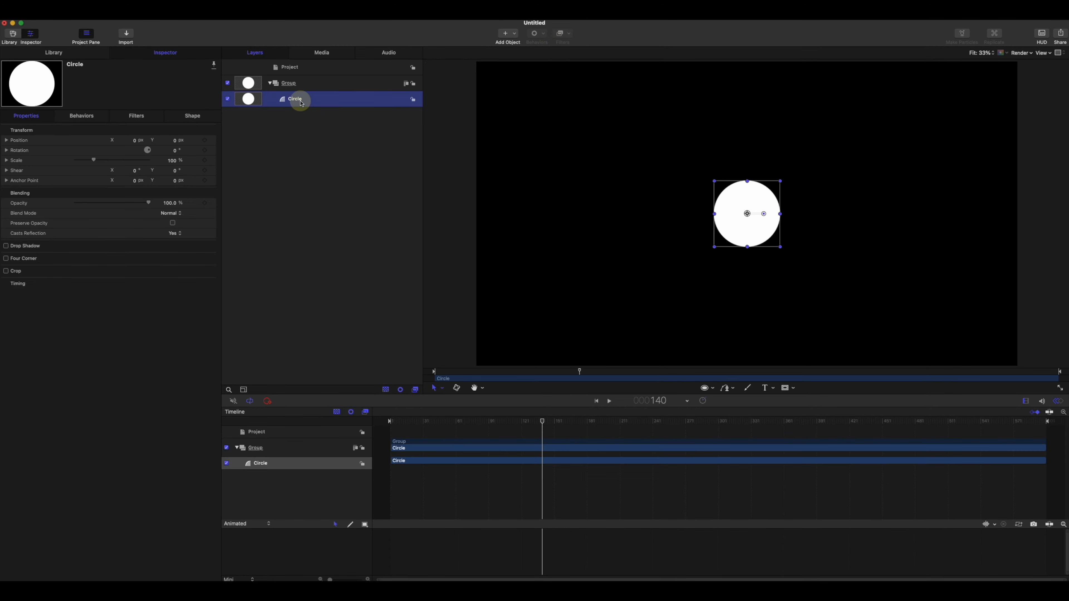
{"action": "left_click", "coordinate": [47, 55]}
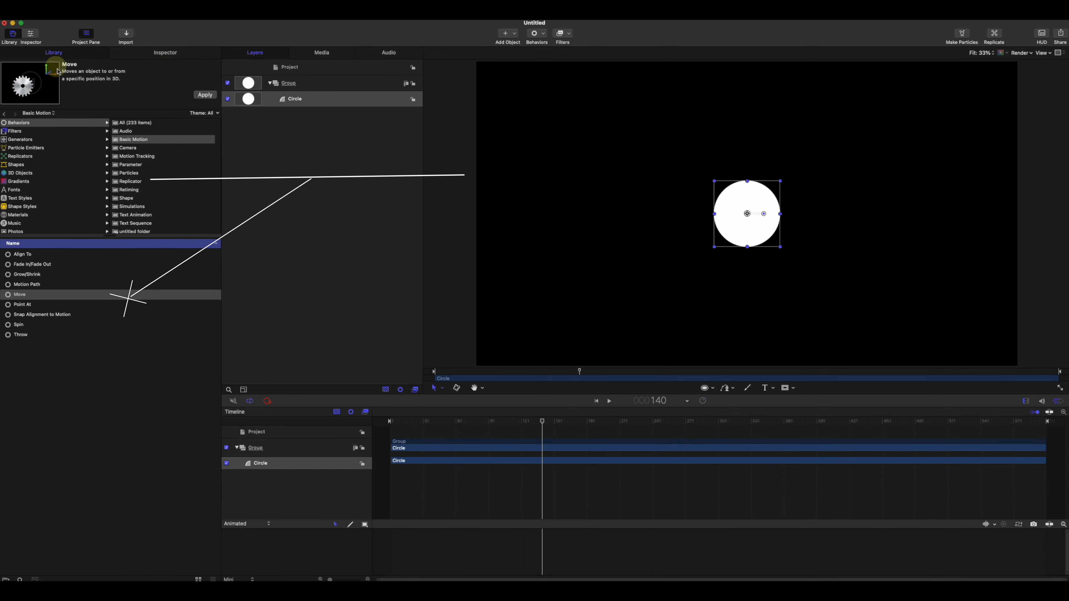
{"action": "left_click", "coordinate": [22, 306]}
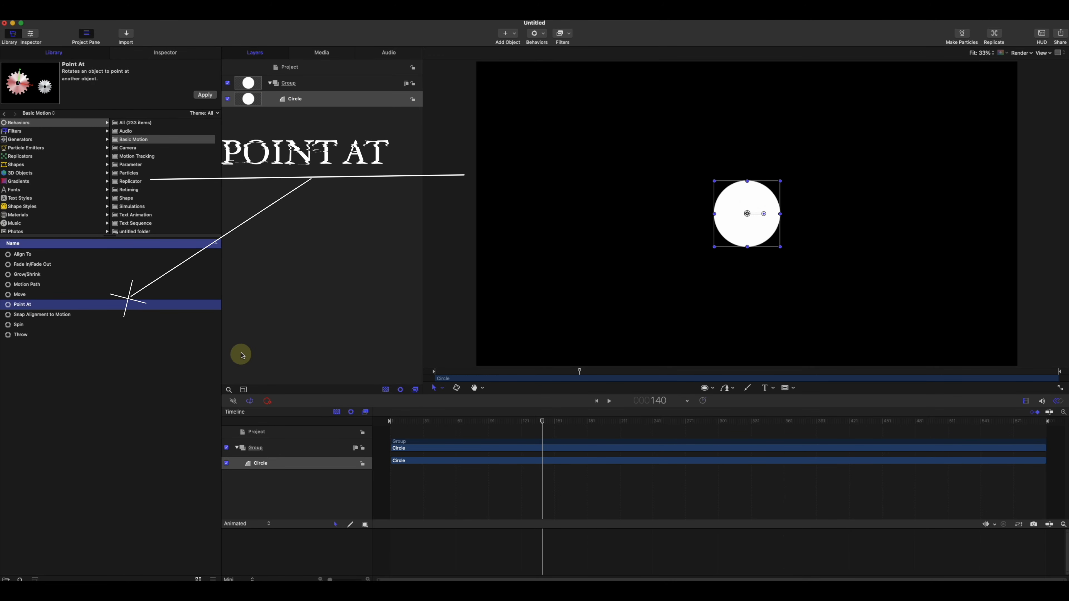
{"action": "mouse_move", "coordinate": [44, 78]}
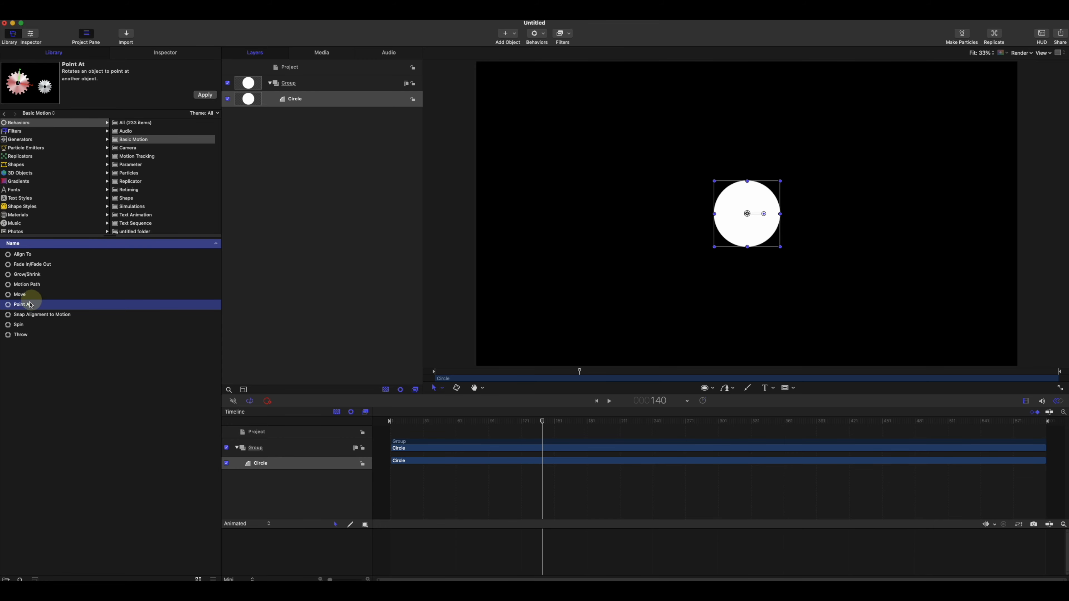
{"action": "left_click_drag", "start_coordinate": [28, 308], "coordinate": [302, 97]}
{"action": "left_click_drag", "start_coordinate": [432, 434], "coordinate": [1041, 425]}
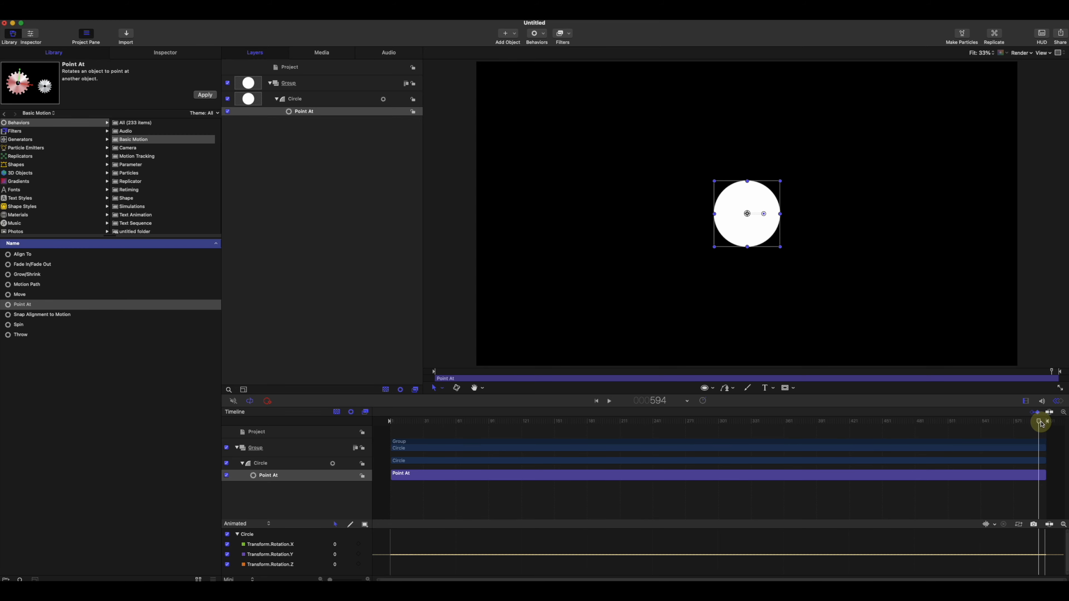
{"action": "left_click_drag", "start_coordinate": [1040, 424], "coordinate": [405, 393]}
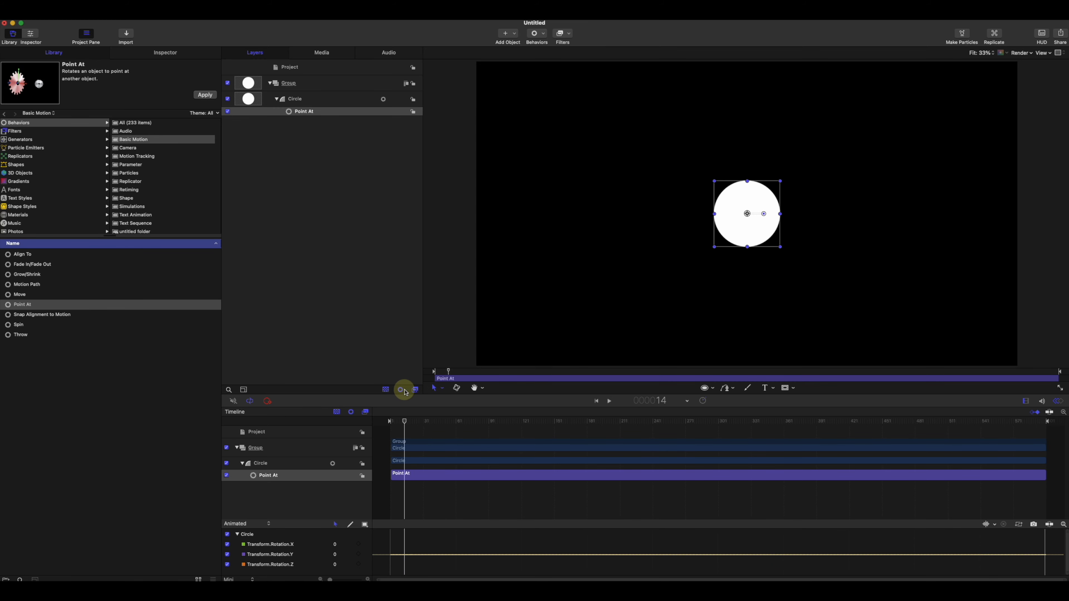
Step: Draw a rectangle below and to the right of the circle, centred at about X 808 px, Y -372 px
{"action": "left_click", "coordinate": [166, 52]}
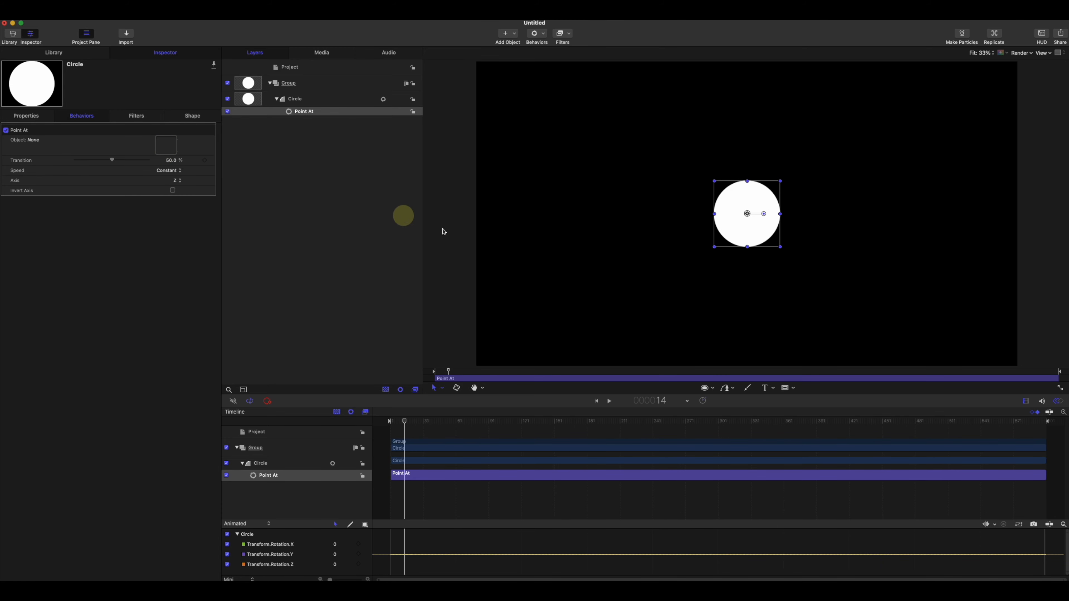
{"action": "left_click", "coordinate": [712, 388]}
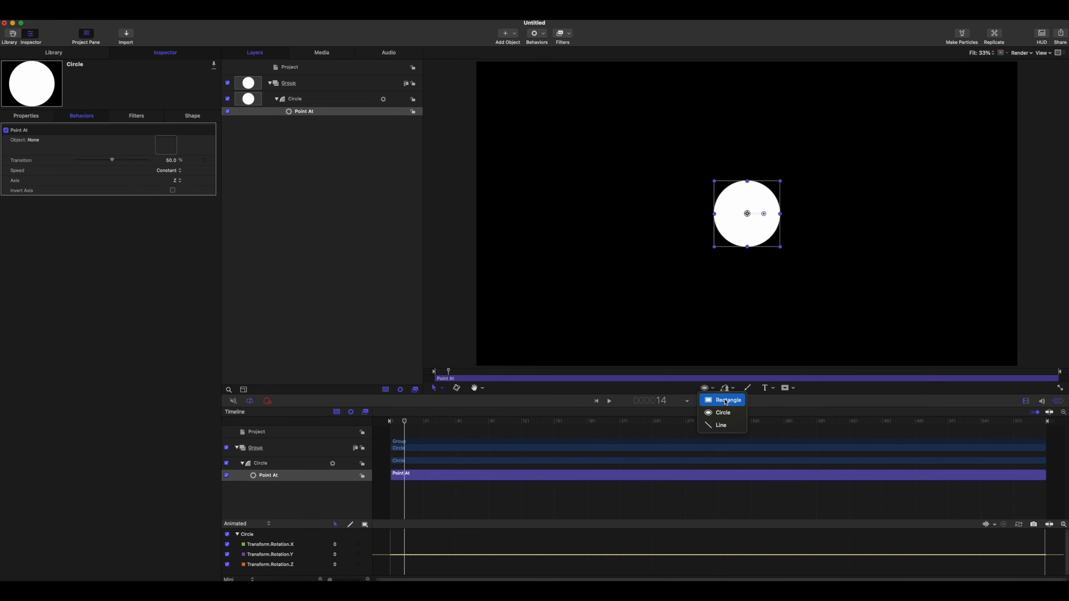
{"action": "left_click", "coordinate": [725, 402]}
{"action": "mouse_move", "coordinate": [804, 248]}
{"action": "left_mouse_down"}
{"action": "mouse_move", "coordinate": [935, 289]}
{"action": "mouse_move", "coordinate": [918, 285]}
{"action": "left_mouse_up"}
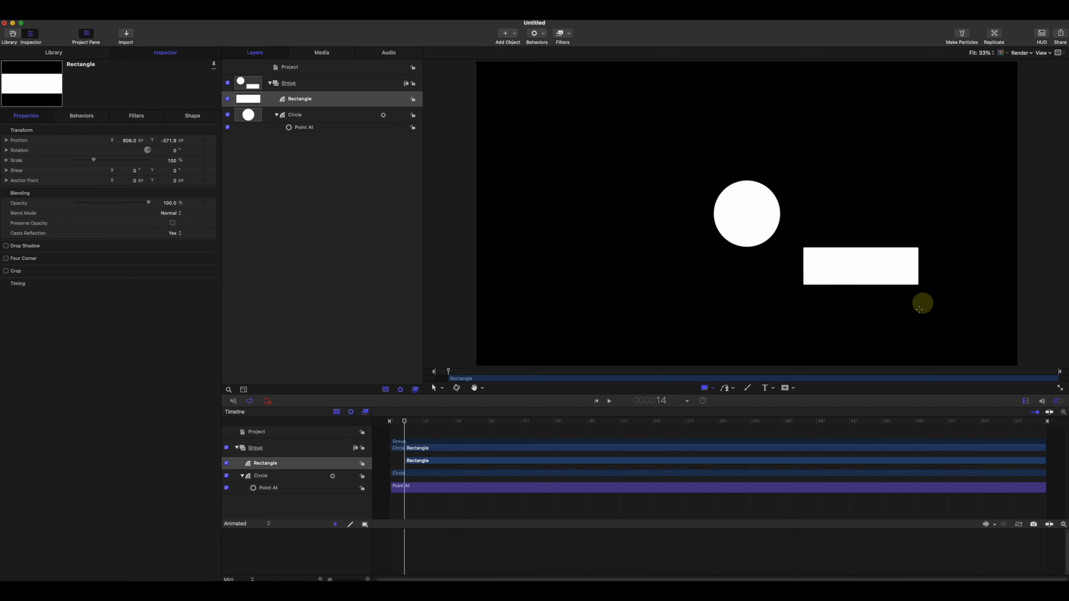
Step: Assign the rectangle as the Object of the circle's Point At behavior
{"action": "left_click", "coordinate": [302, 128]}
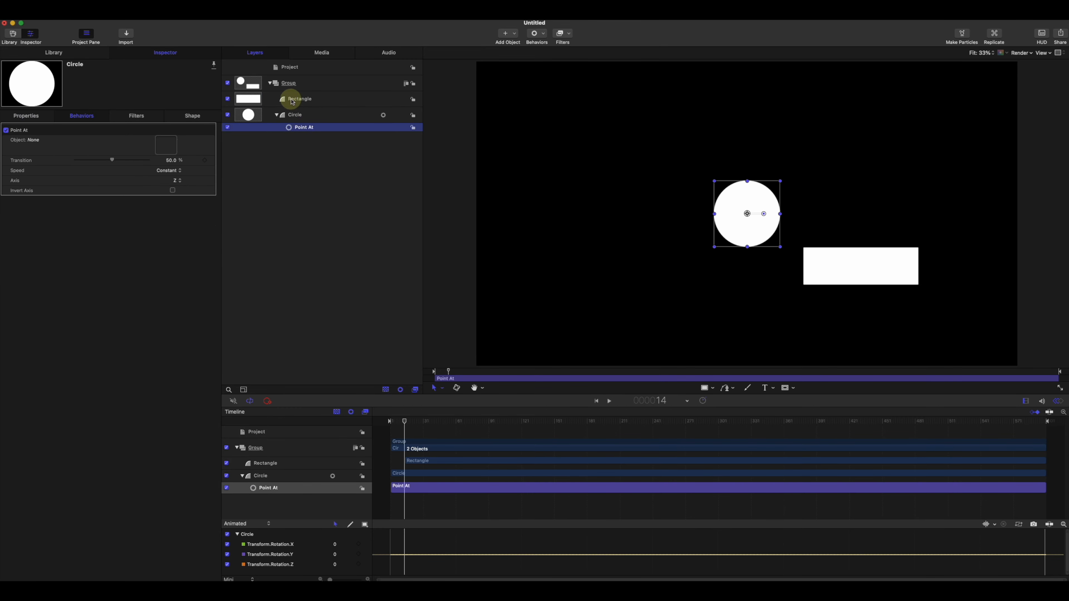
{"action": "left_click_drag", "start_coordinate": [298, 101], "coordinate": [180, 145]}
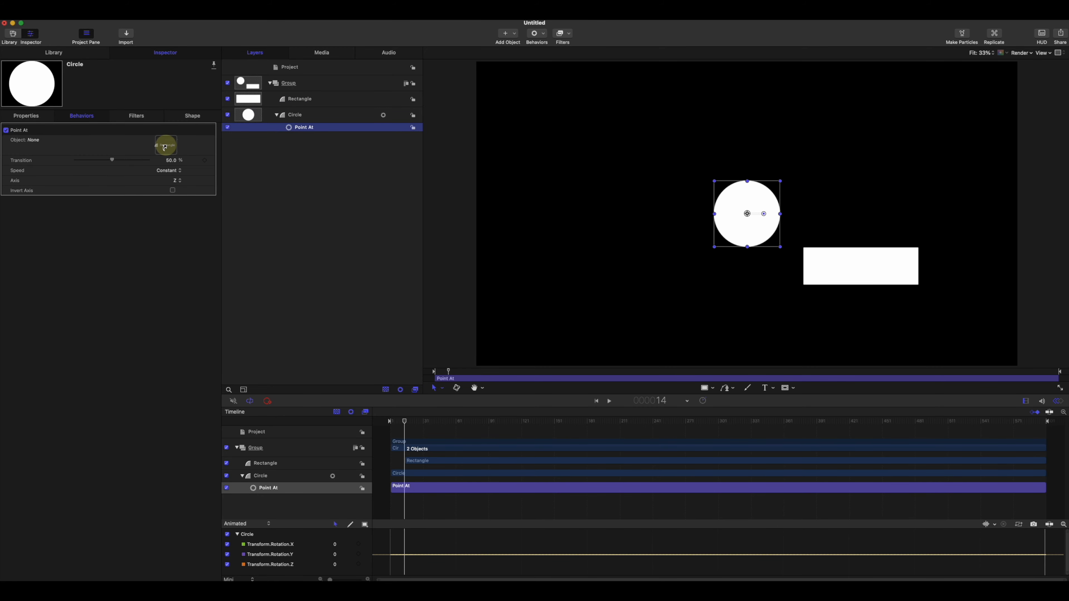
{"action": "left_click_drag", "start_coordinate": [165, 147], "coordinate": [165, 145]}
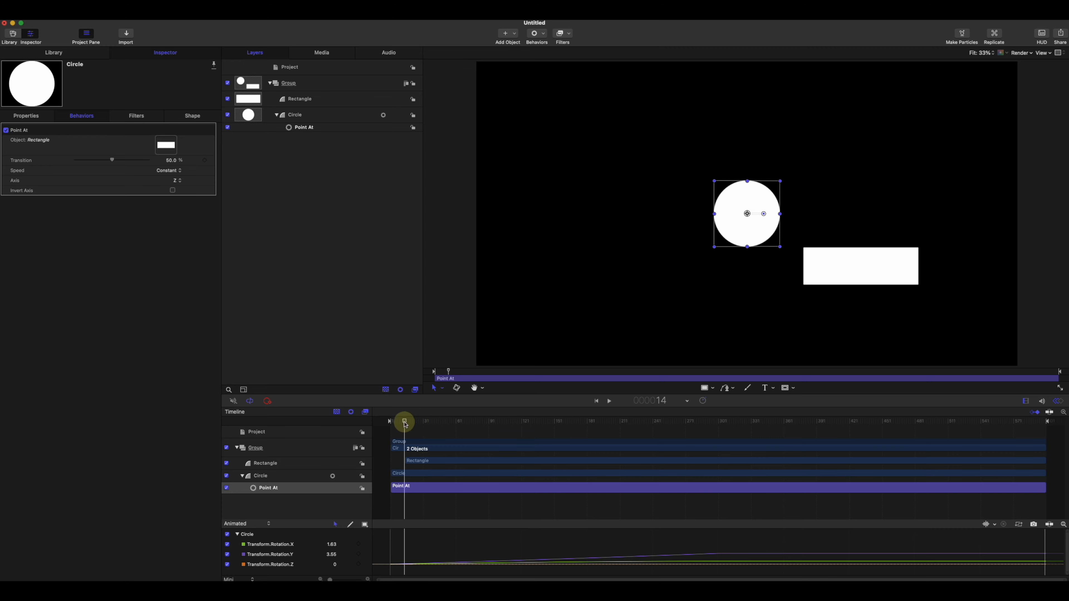
Step: Extend the rectangle's timing back to the start of the project and scrub to frame 417 to preview the circle's rotation
{"action": "left_click", "coordinate": [414, 463]}
{"action": "left_click_drag", "start_coordinate": [403, 421], "coordinate": [437, 422]}
{"action": "key", "text": "shift+["}
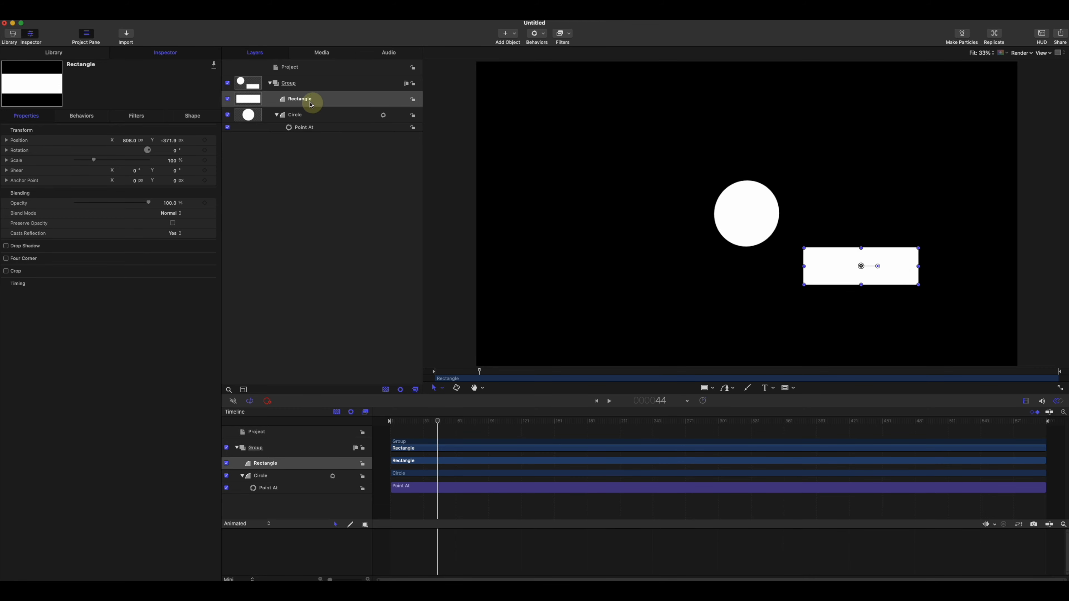
{"action": "left_click_drag", "start_coordinate": [438, 423], "coordinate": [830, 435]}
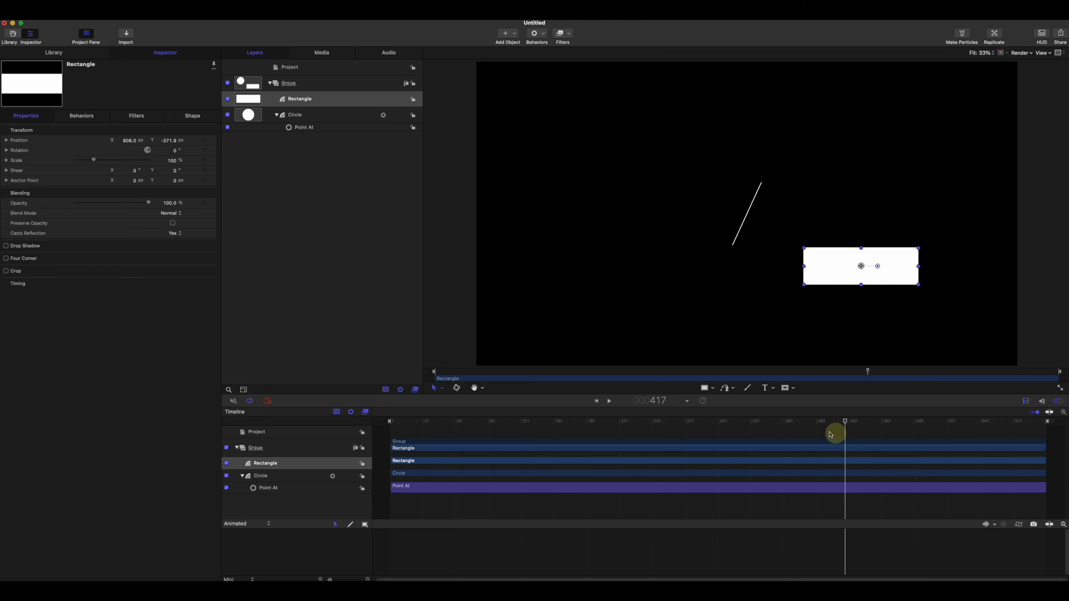
Step: Set the Point At behavior's Axis to Y and then to X, previewing the circle's rotation after each change
{"action": "left_click", "coordinate": [323, 128]}
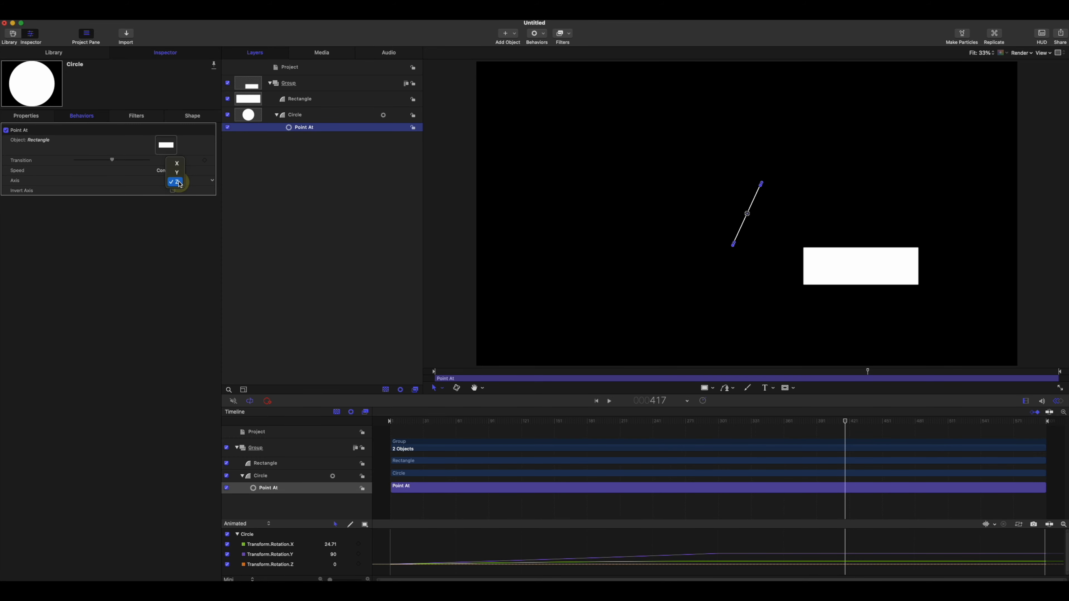
{"action": "left_click", "coordinate": [177, 177]}
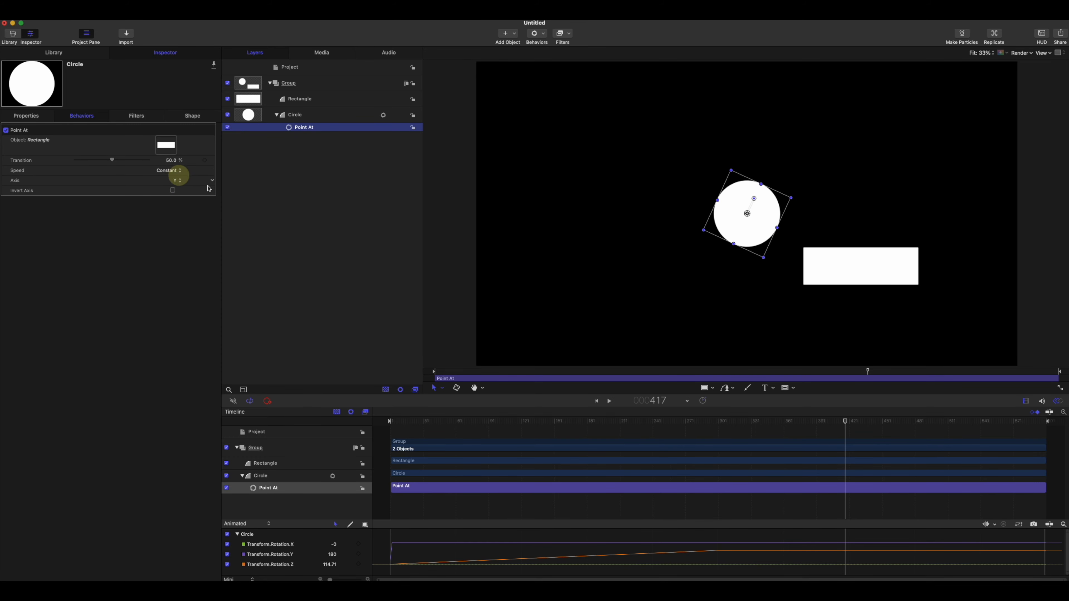
{"action": "left_click_drag", "start_coordinate": [554, 422], "coordinate": [665, 429]}
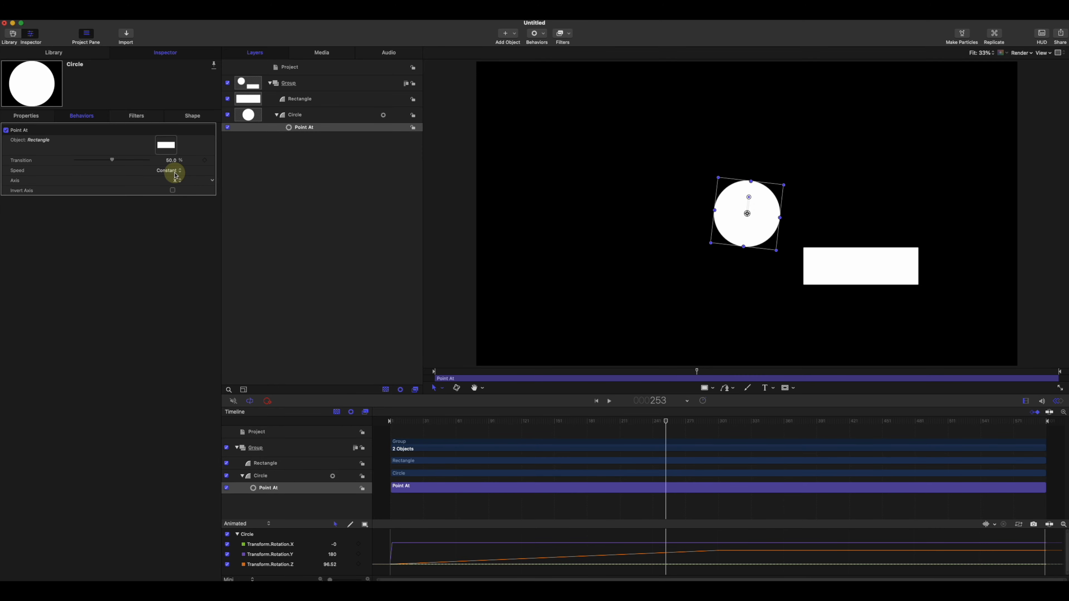
{"action": "left_click_drag", "start_coordinate": [506, 420], "coordinate": [734, 402]}
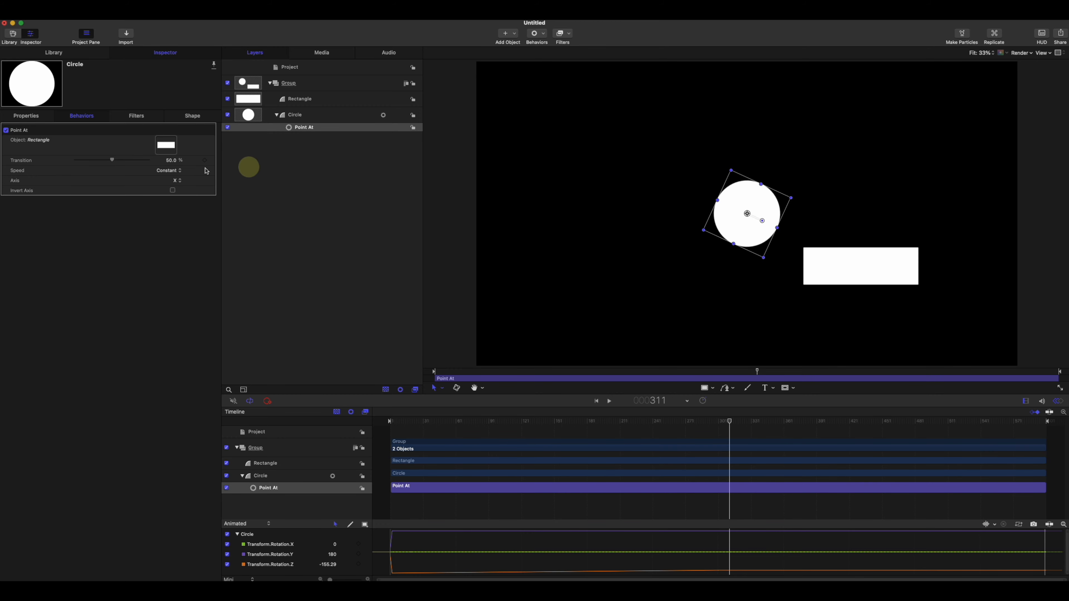
Step: Review the Point At Speed options, set Transition to 100%, preview the rotation, and lower Transition to 7.89%
{"action": "left_click", "coordinate": [164, 170]}
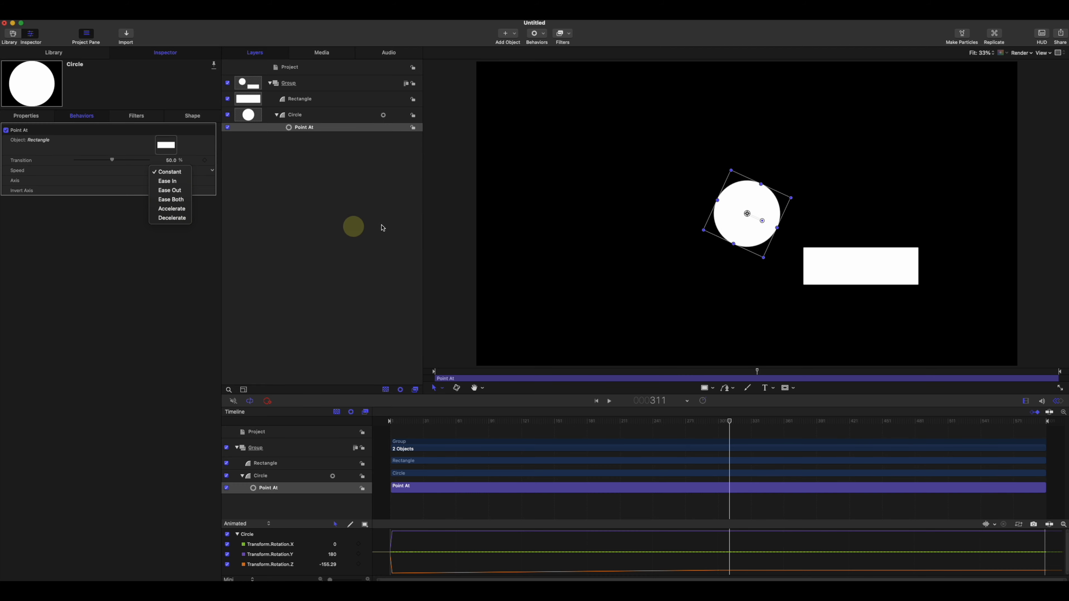
{"action": "left_click", "coordinate": [263, 214]}
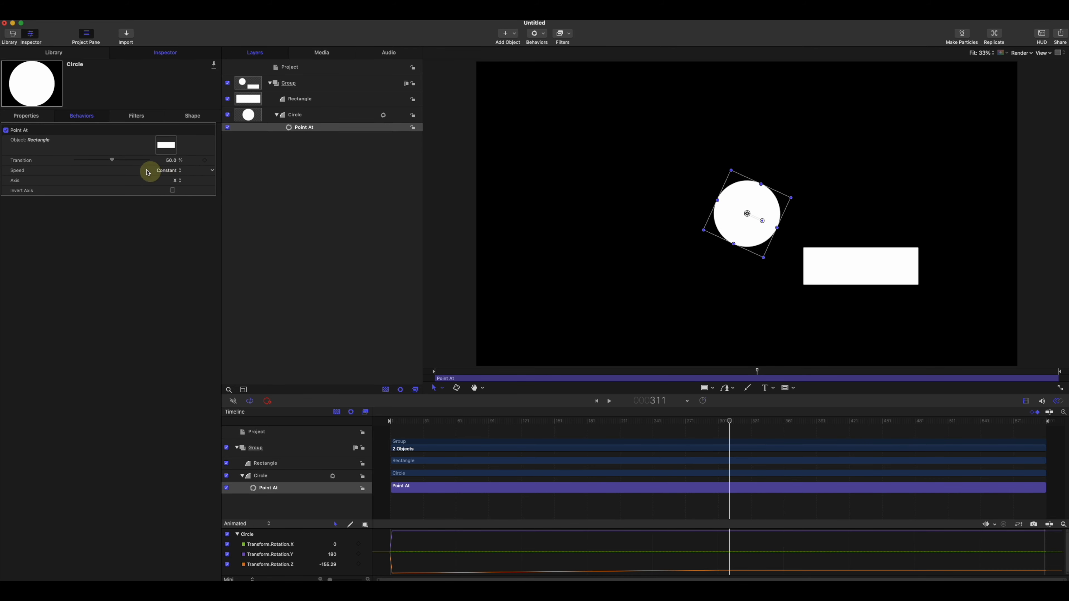
{"action": "left_click_drag", "start_coordinate": [131, 162], "coordinate": [164, 160]}
{"action": "left_click", "coordinate": [467, 421]}
{"action": "left_click_drag", "start_coordinate": [467, 423], "coordinate": [728, 449]}
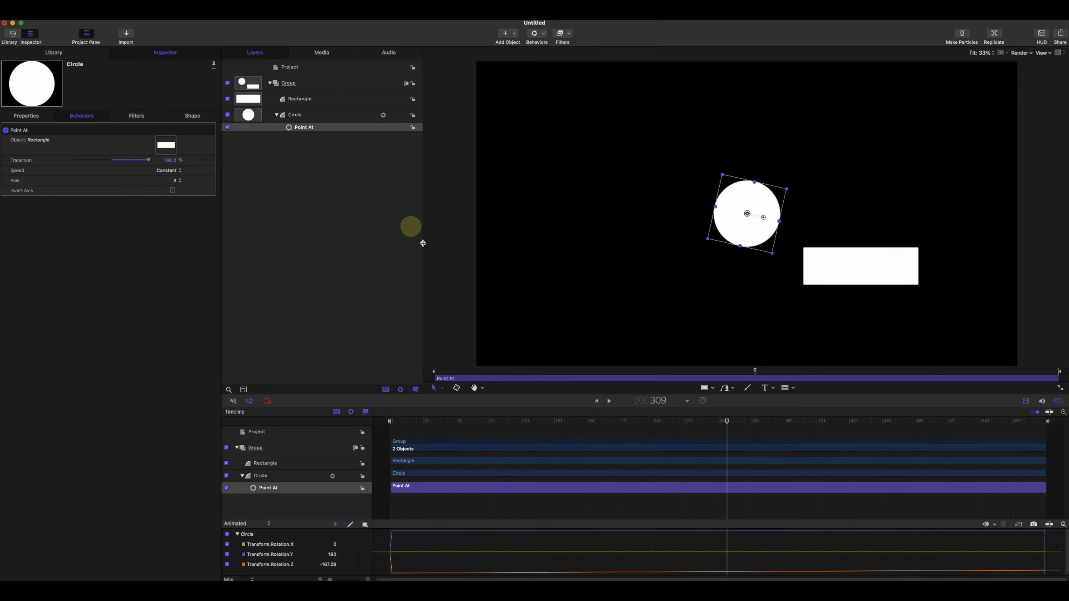
{"action": "left_click_drag", "start_coordinate": [141, 162], "coordinate": [90, 158]}
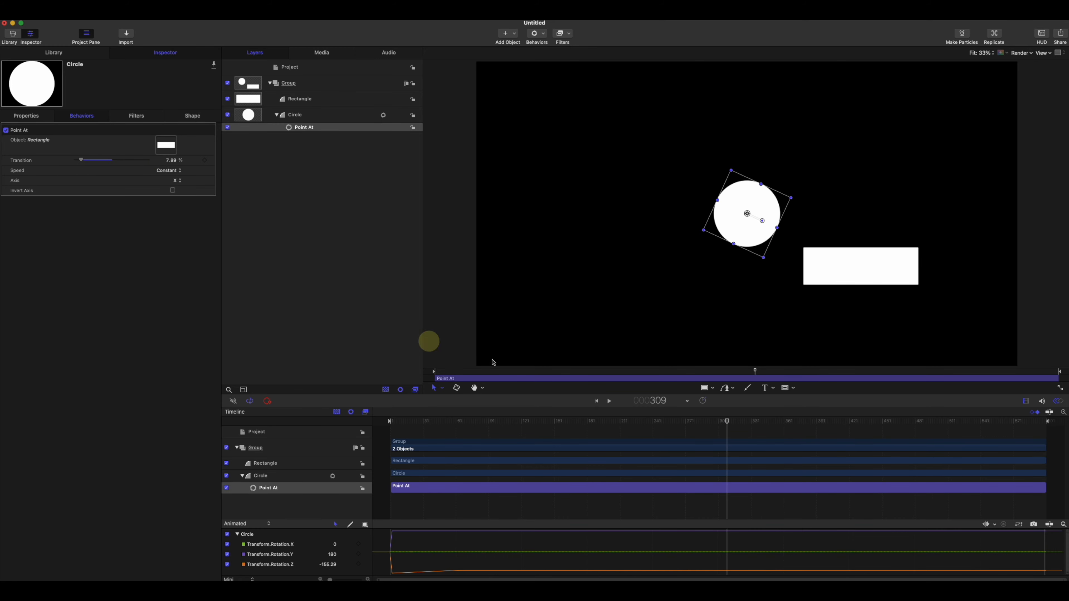
{"action": "left_click", "coordinate": [669, 440]}
Step: Reselect the circle's Point At behavior, raise its Transition to 47.76%, and scrub back toward the start to preview it
{"action": "left_click", "coordinate": [313, 101]}
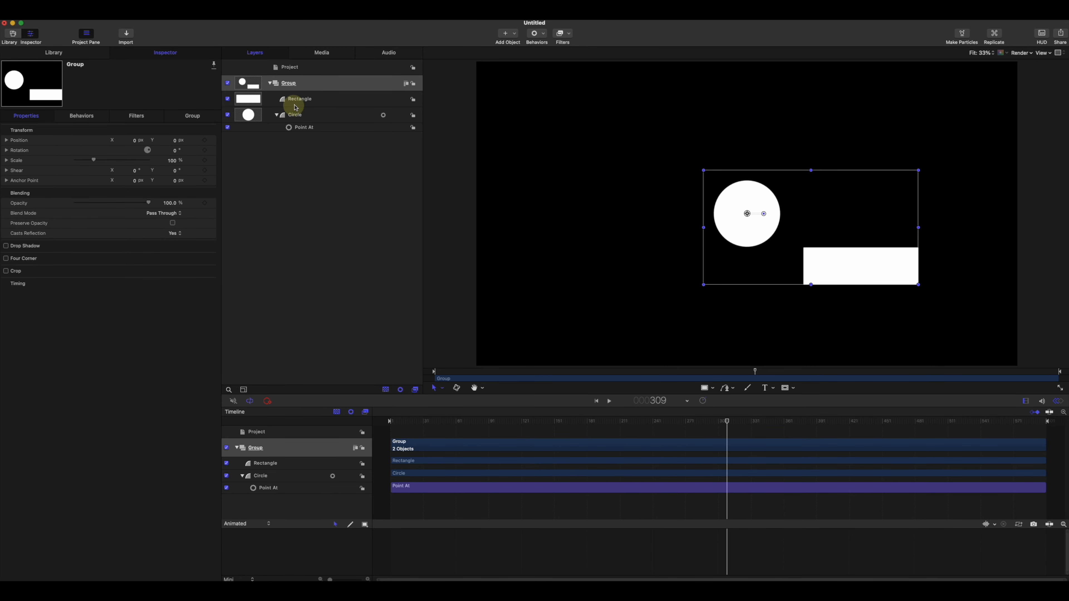
{"action": "left_click", "coordinate": [324, 127]}
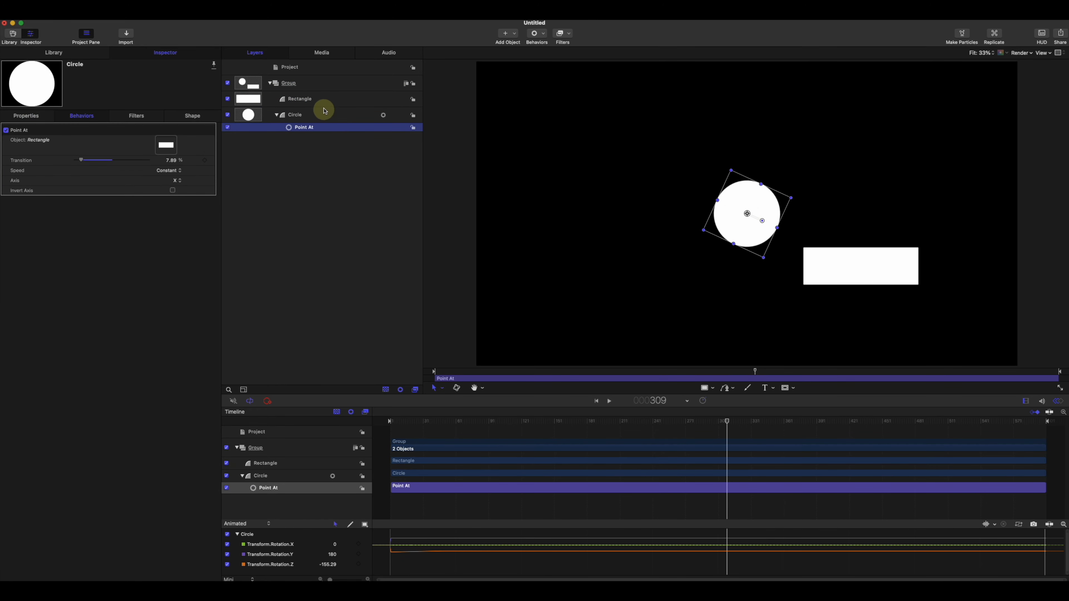
{"action": "left_click", "coordinate": [325, 98]}
{"action": "left_click", "coordinate": [318, 127]}
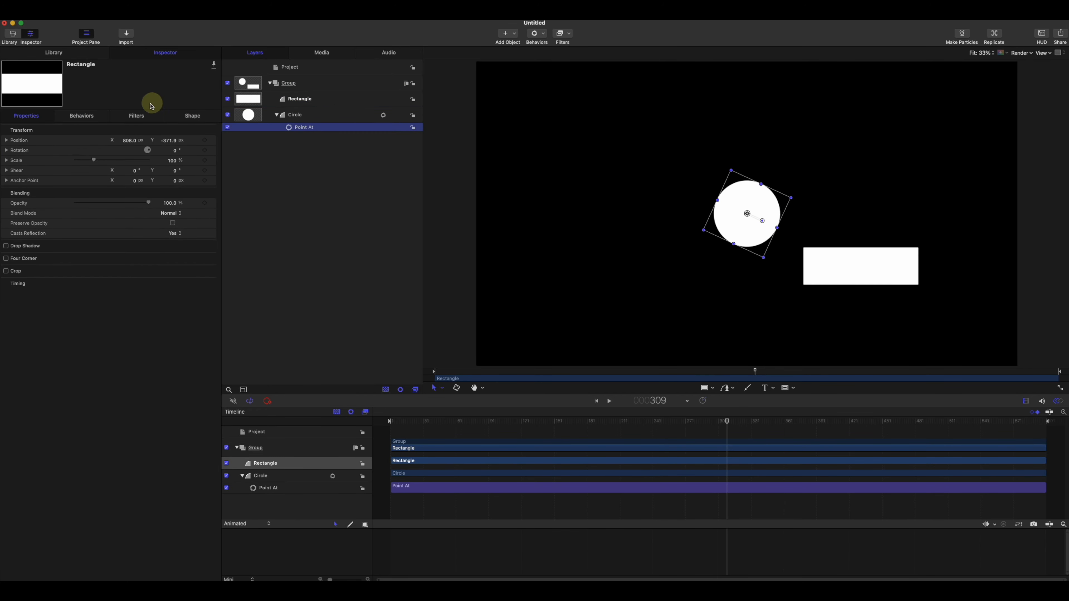
{"action": "left_click", "coordinate": [84, 117]}
{"action": "left_click_drag", "start_coordinate": [83, 163], "coordinate": [105, 163]}
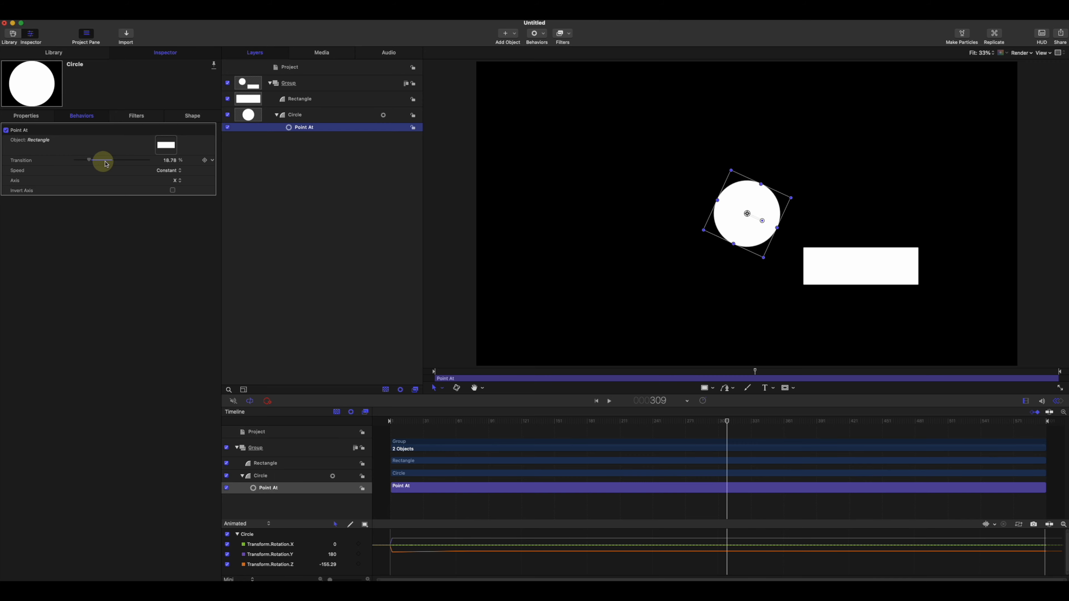
{"action": "left_click_drag", "start_coordinate": [137, 164], "coordinate": [106, 160]}
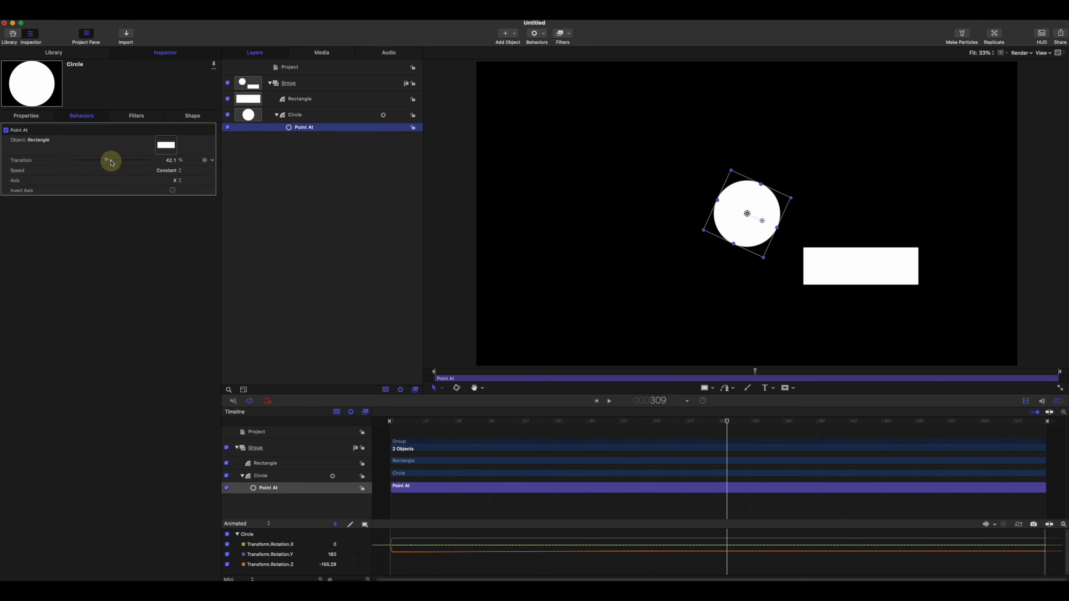
{"action": "left_click", "coordinate": [327, 160]}
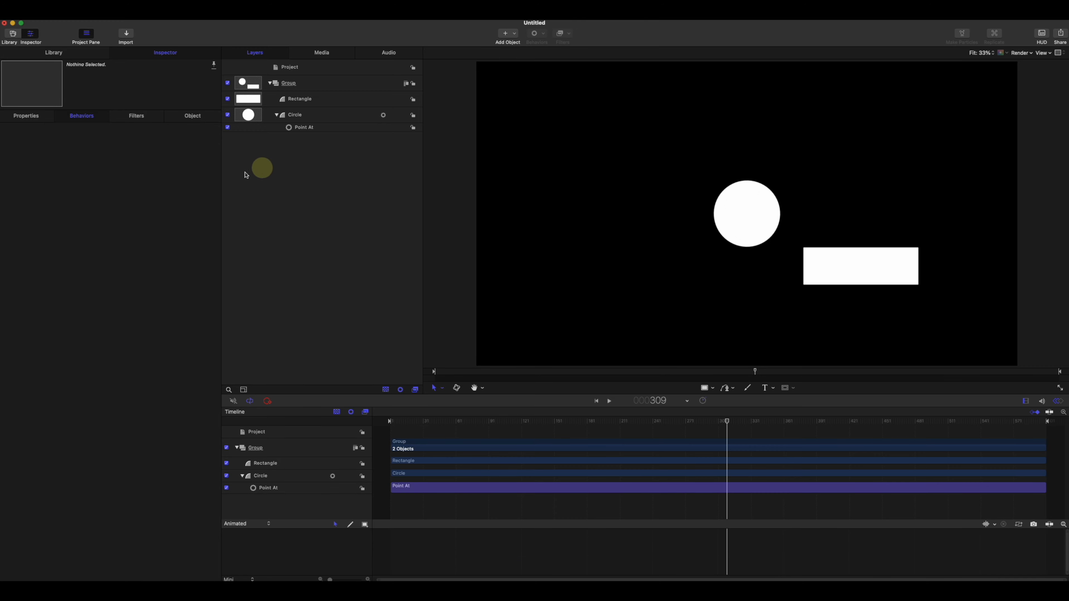
{"action": "left_click", "coordinate": [305, 127]}
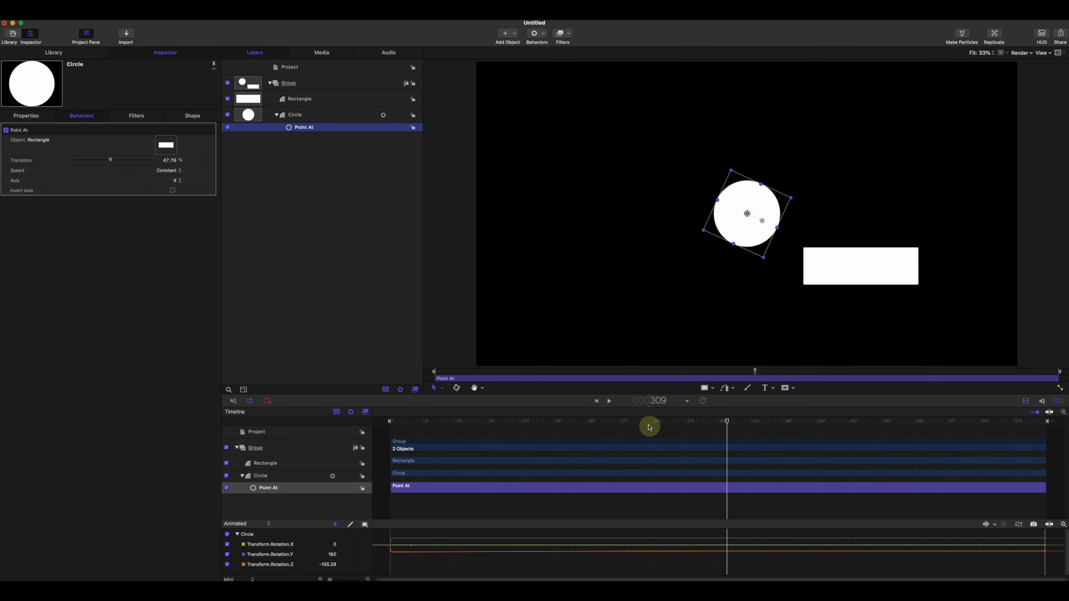
{"action": "left_click_drag", "start_coordinate": [631, 421], "coordinate": [398, 429]}
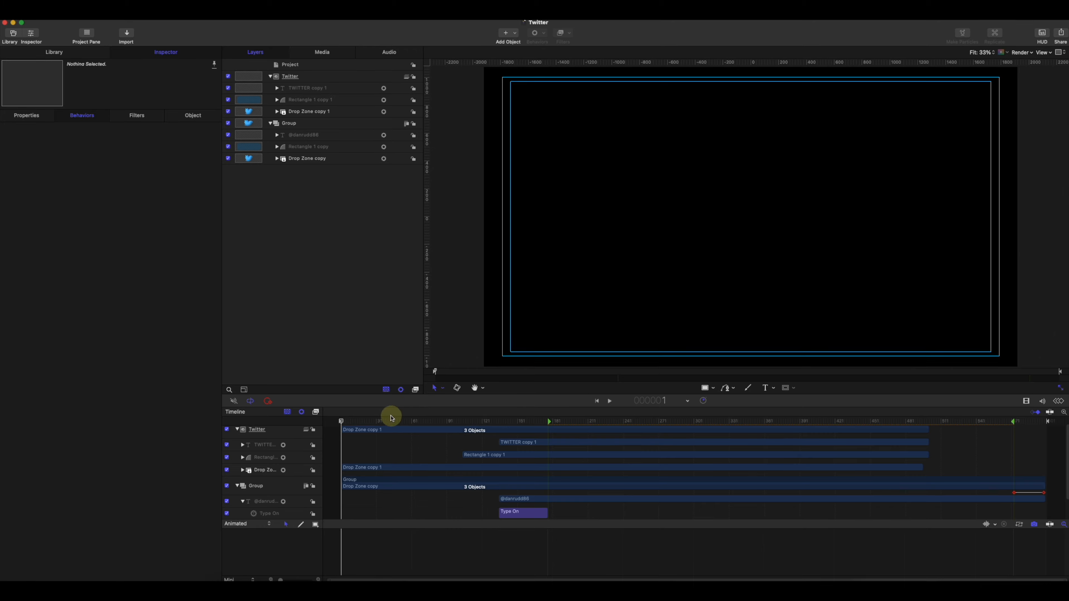
Step: Scrub through the Twitter project's timeline to preview its animation
{"action": "left_click", "coordinate": [369, 386]}
{"action": "left_click_drag", "start_coordinate": [369, 420], "coordinate": [561, 446]}
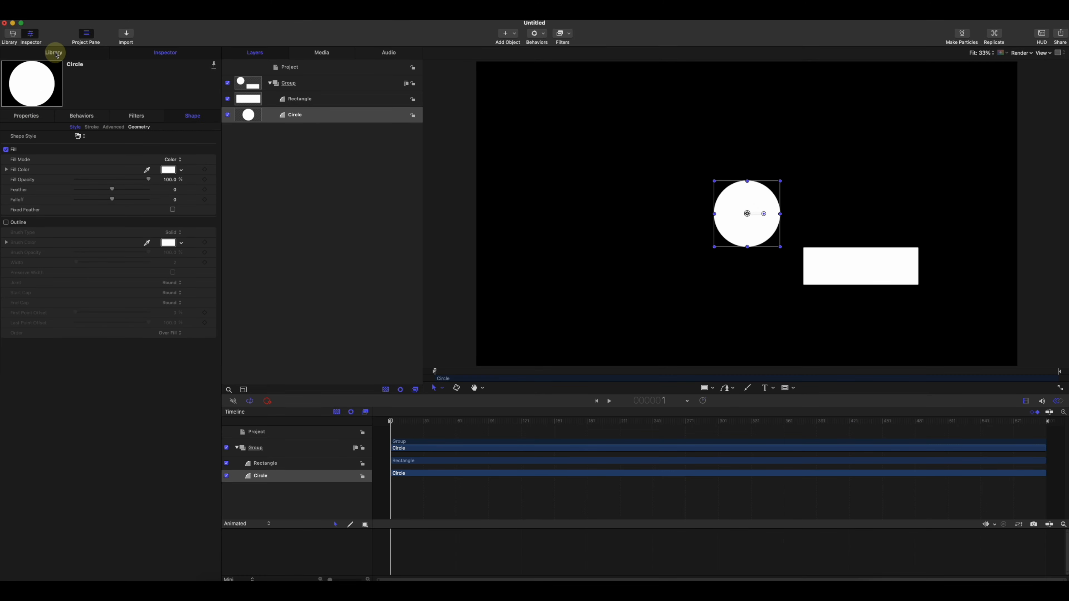
Step: Apply the Spin behavior from Basic Motion to the rectangle
{"action": "left_click", "coordinate": [54, 52]}
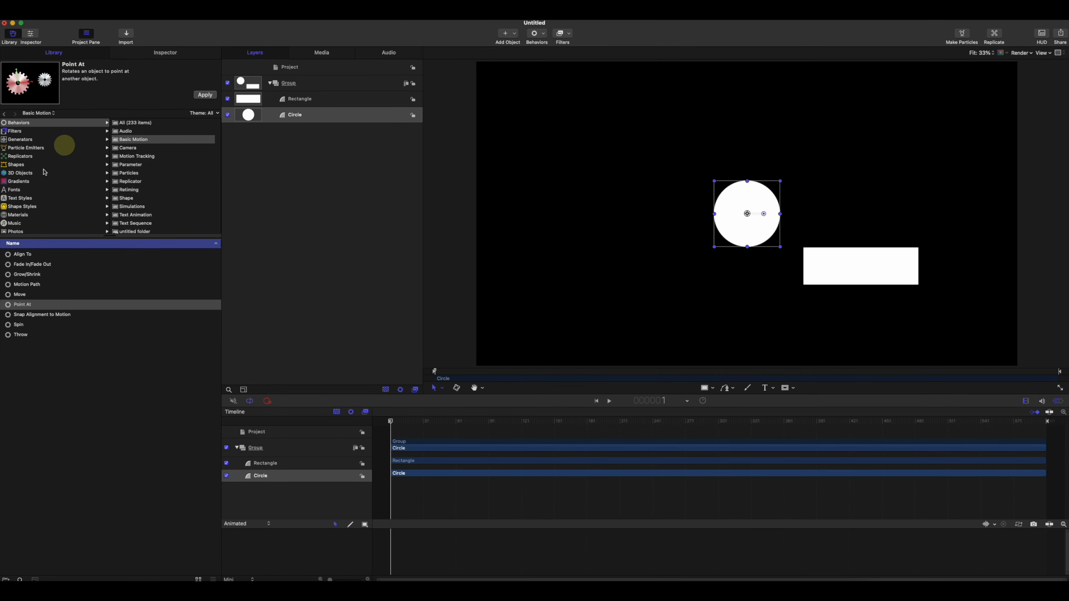
{"action": "left_click", "coordinate": [21, 326]}
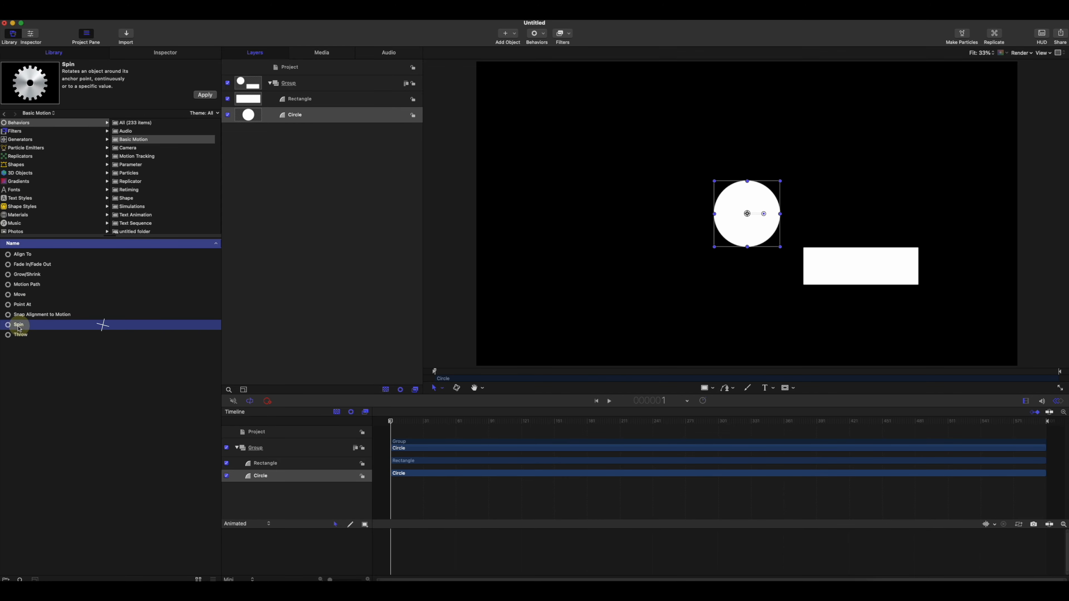
{"action": "mouse_move", "coordinate": [12, 328]}
{"action": "left_mouse_down"}
{"action": "mouse_move", "coordinate": [169, 310]}
{"action": "mouse_move", "coordinate": [301, 100]}
{"action": "left_mouse_up"}
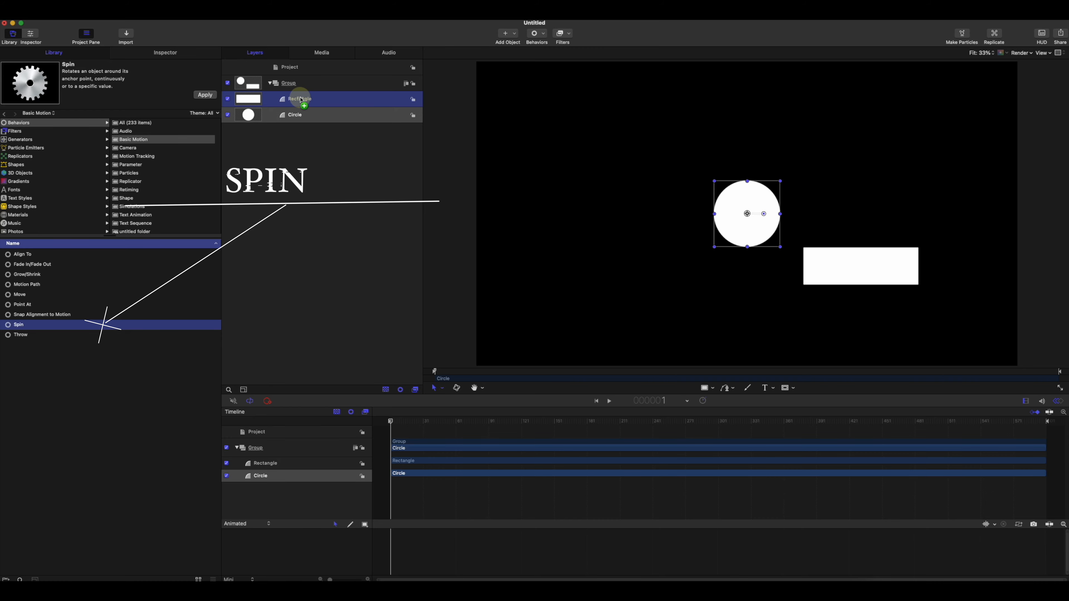
{"action": "left_click_drag", "start_coordinate": [303, 101], "coordinate": [303, 100]}
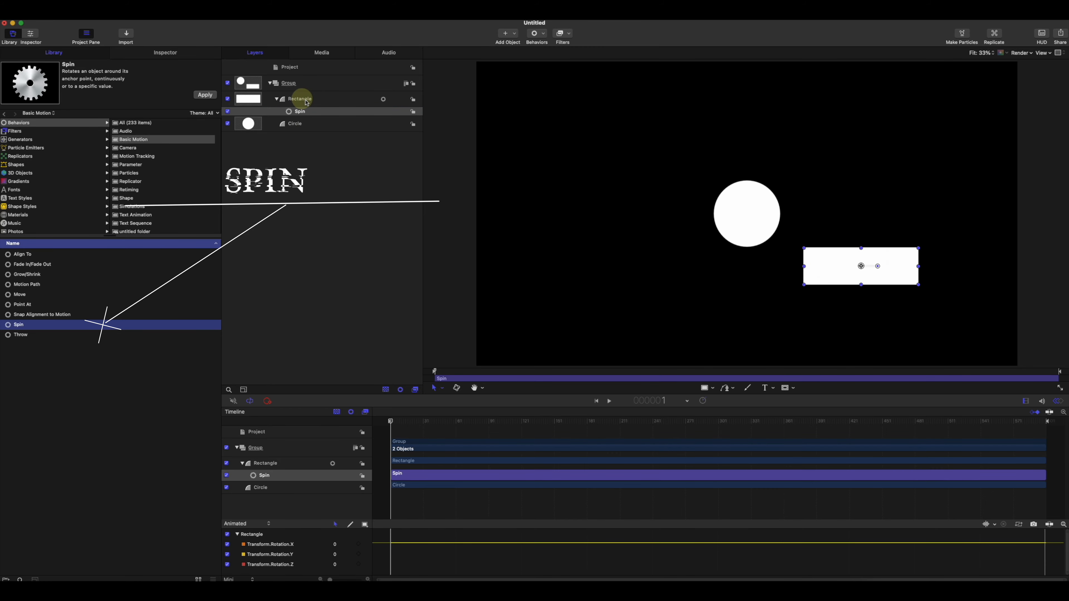
Step: Hide the circle and scrub the timeline to check the rectangle with the default Spin behavior
{"action": "left_click_drag", "start_coordinate": [410, 422], "coordinate": [514, 422]}
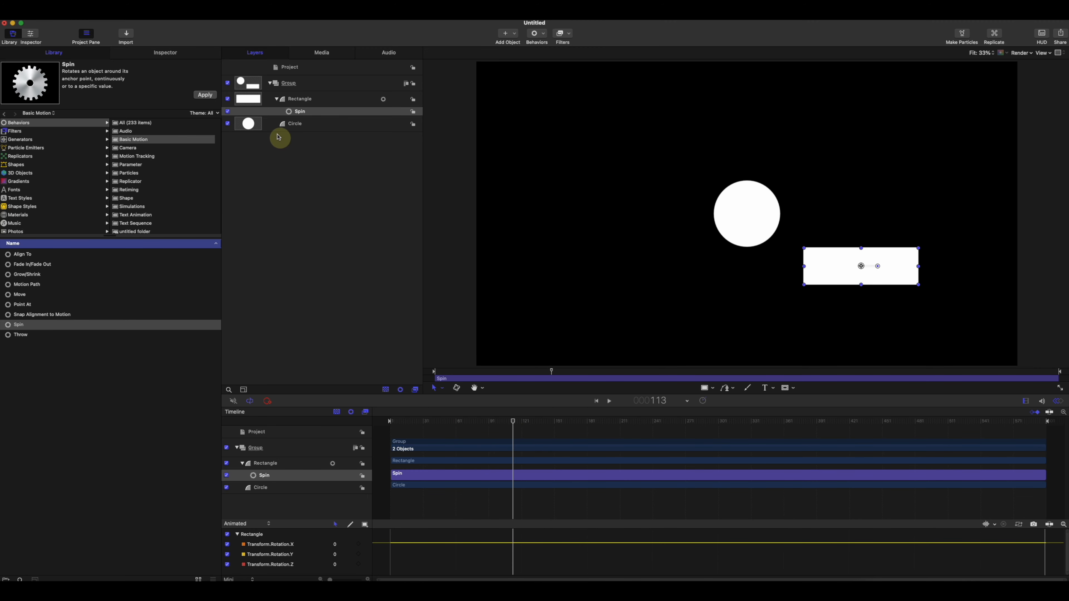
{"action": "left_click", "coordinate": [227, 123]}
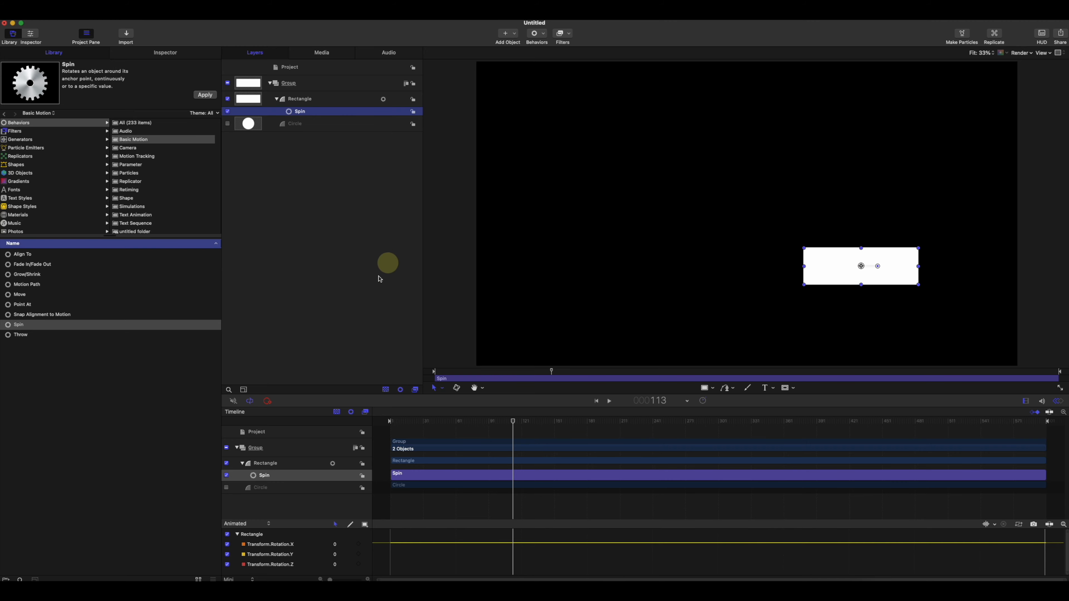
{"action": "left_click_drag", "start_coordinate": [476, 421], "coordinate": [937, 448]}
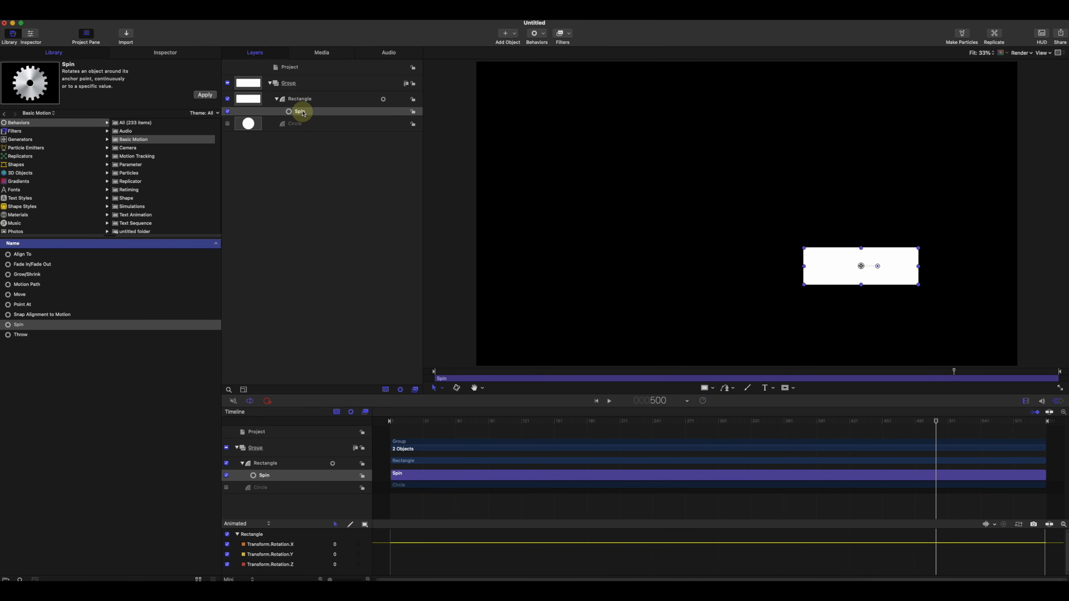
Step: Set the rectangle's Spin Rate to 180° with the Z axis, and play back the rotation from the first frame
{"action": "left_click", "coordinate": [170, 54]}
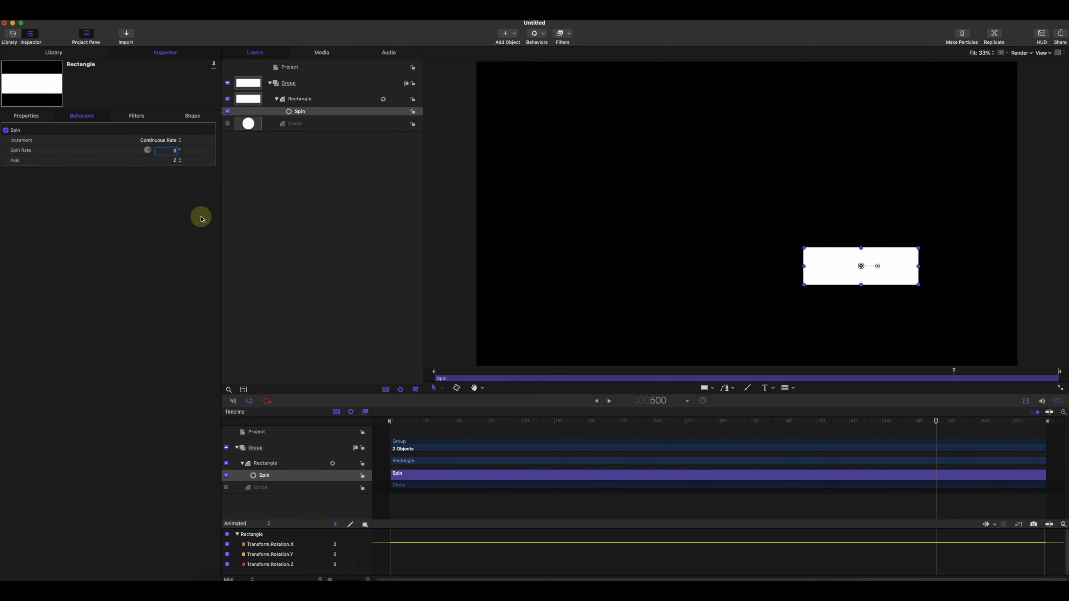
{"action": "left_click", "coordinate": [175, 164]}
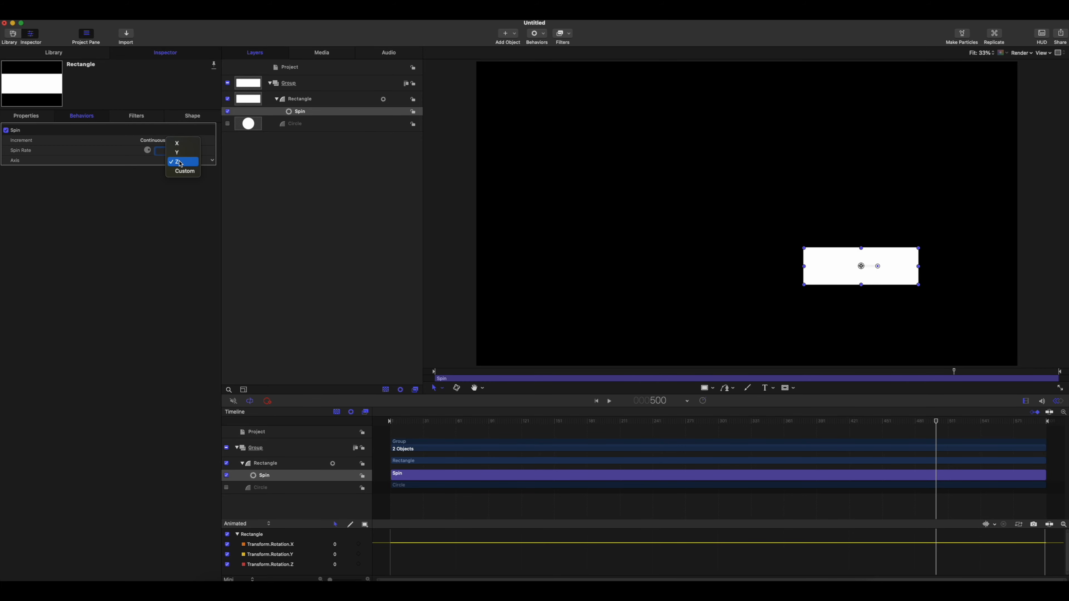
{"action": "left_click", "coordinate": [413, 422]}
{"action": "left_click_drag", "start_coordinate": [409, 421], "coordinate": [445, 422]}
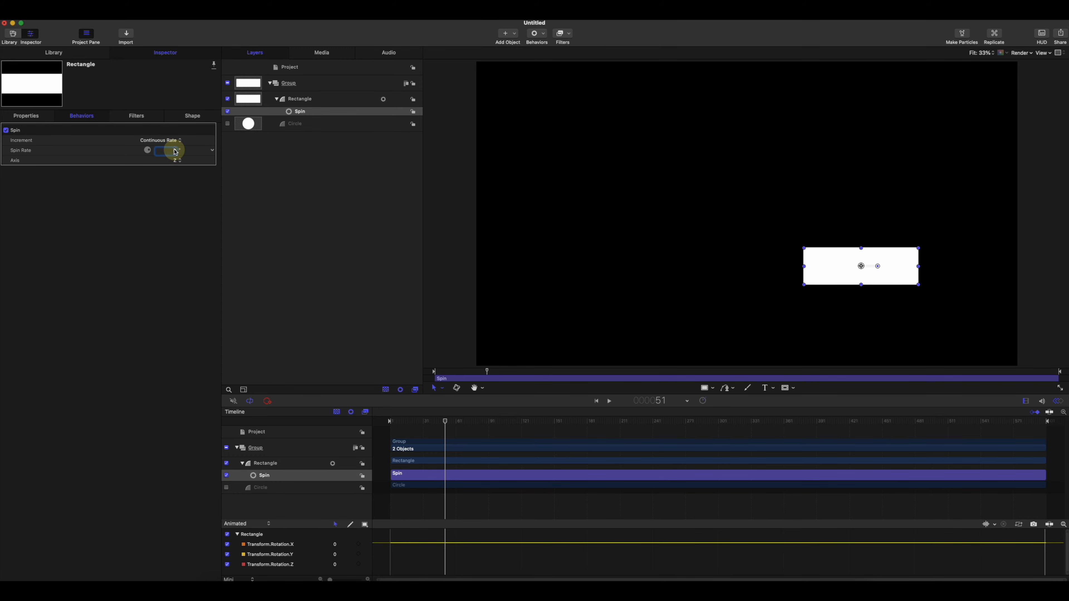
{"action": "key", "text": "Return"}
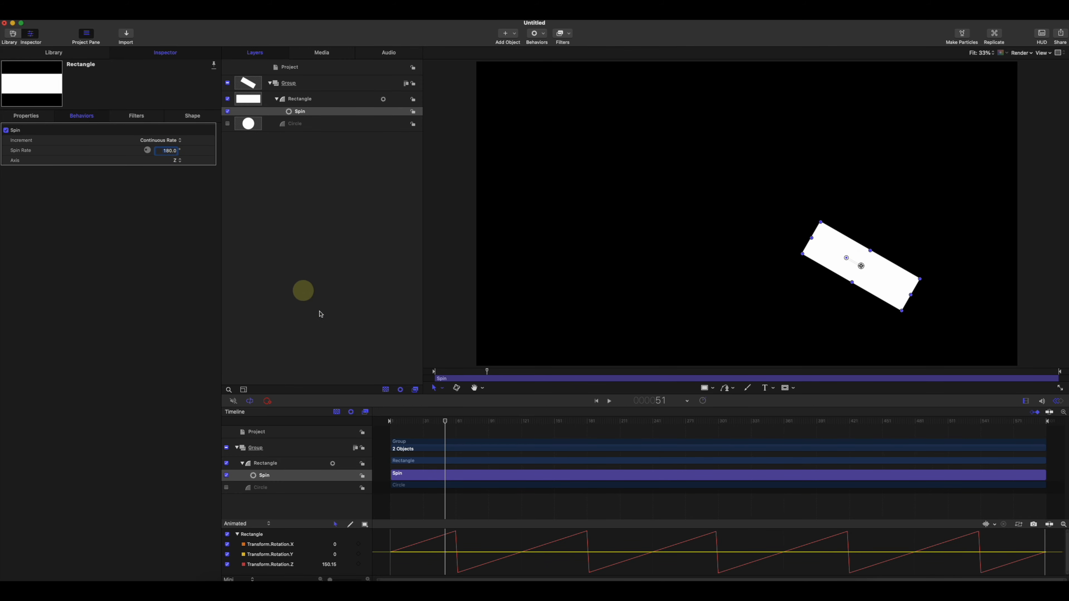
{"action": "left_click_drag", "start_coordinate": [456, 426], "coordinate": [362, 462]}
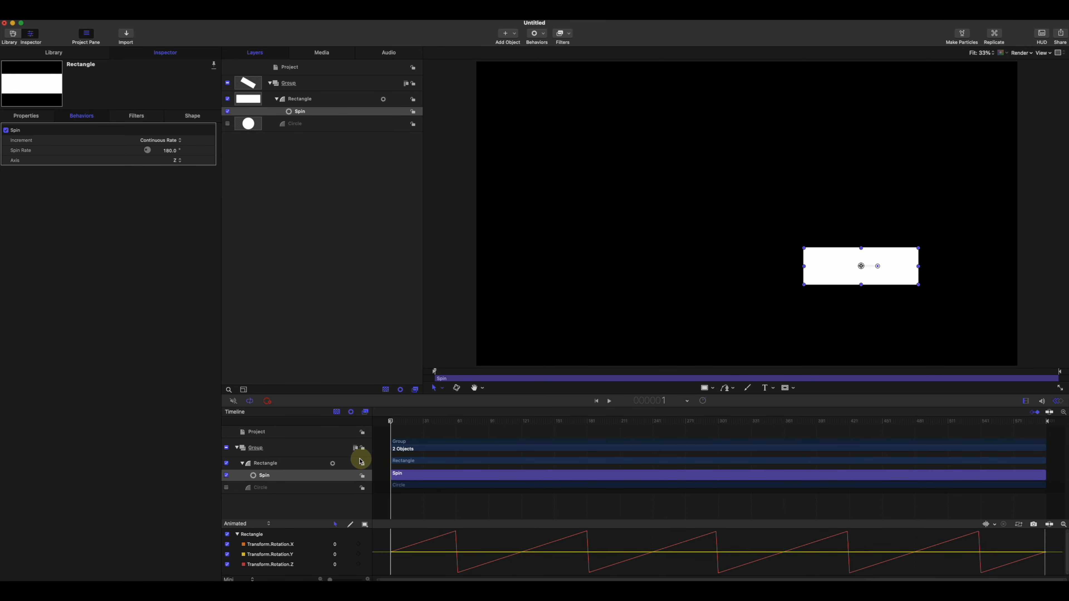
{"action": "key", "text": "space"}
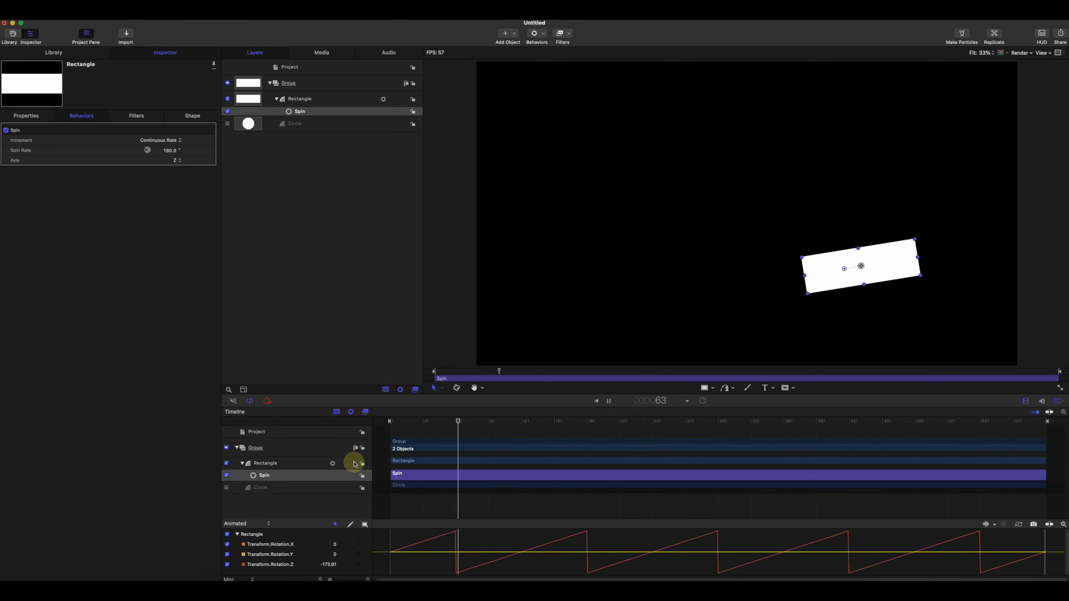
{"action": "key", "text": "space"}
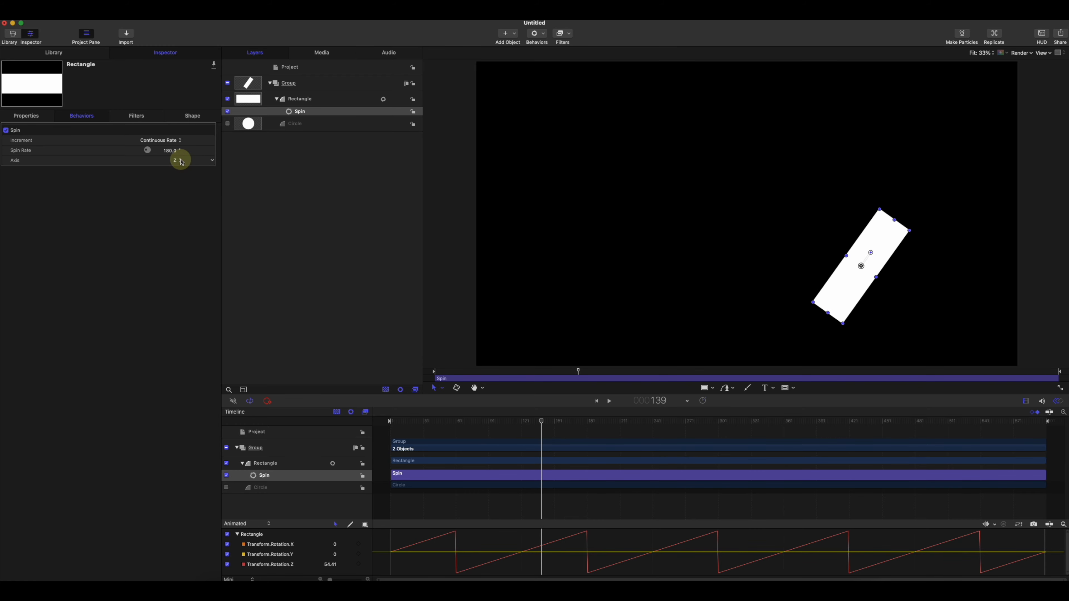
Step: Change the Spin axis to Y and scrub the timeline to preview the rectangle's rotation
{"action": "left_click", "coordinate": [180, 160]}
{"action": "left_click", "coordinate": [177, 153]}
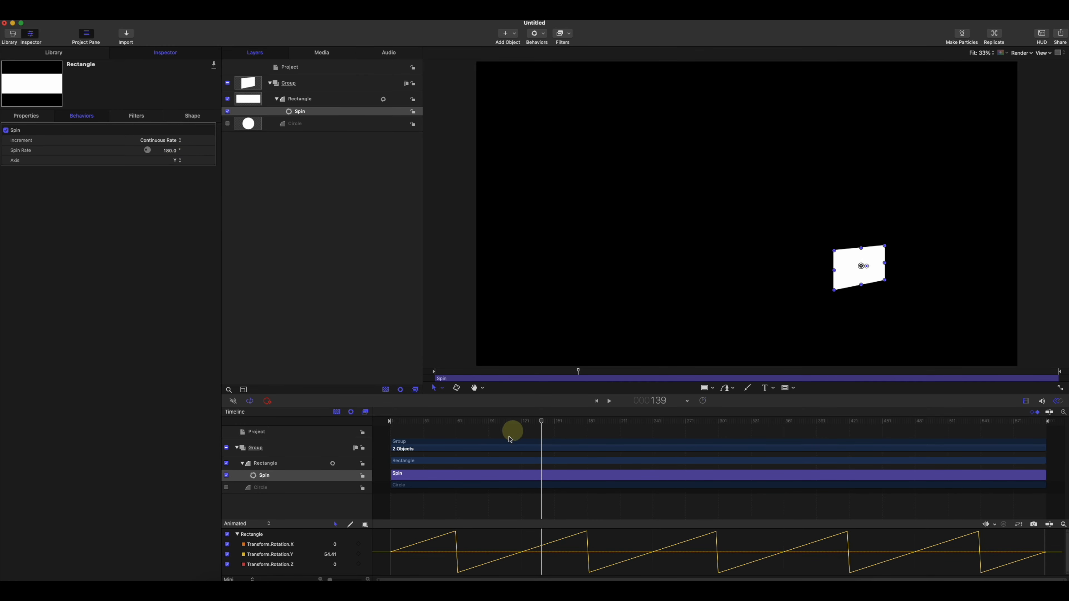
{"action": "left_click_drag", "start_coordinate": [501, 423], "coordinate": [727, 419]}
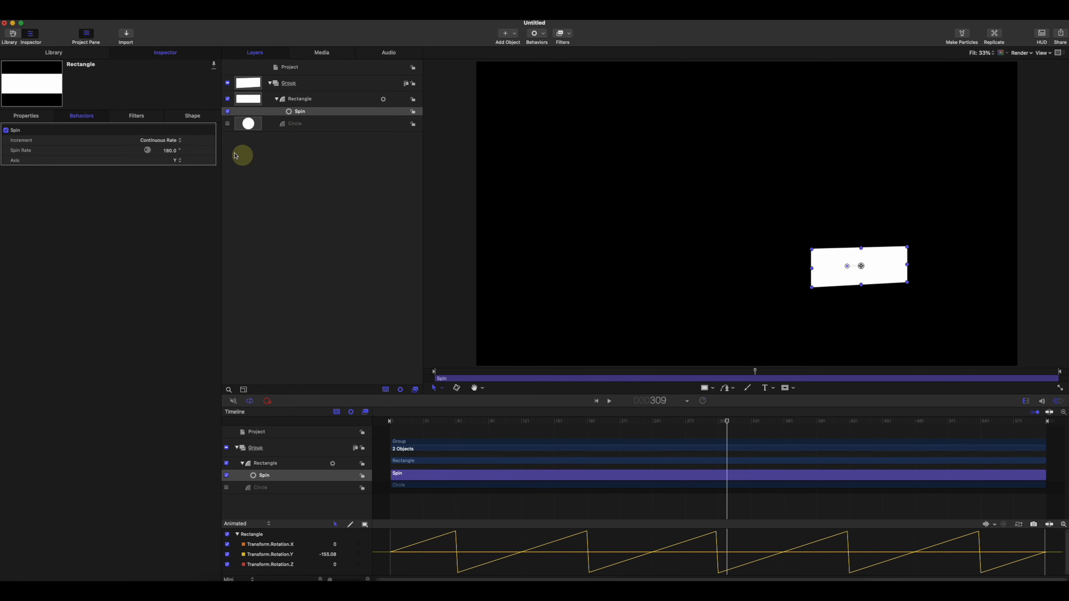
Step: Set the Spin Increment to Ramp to Final Value with Spin To at 180°, and scrub through to preview it
{"action": "left_click", "coordinate": [164, 142]}
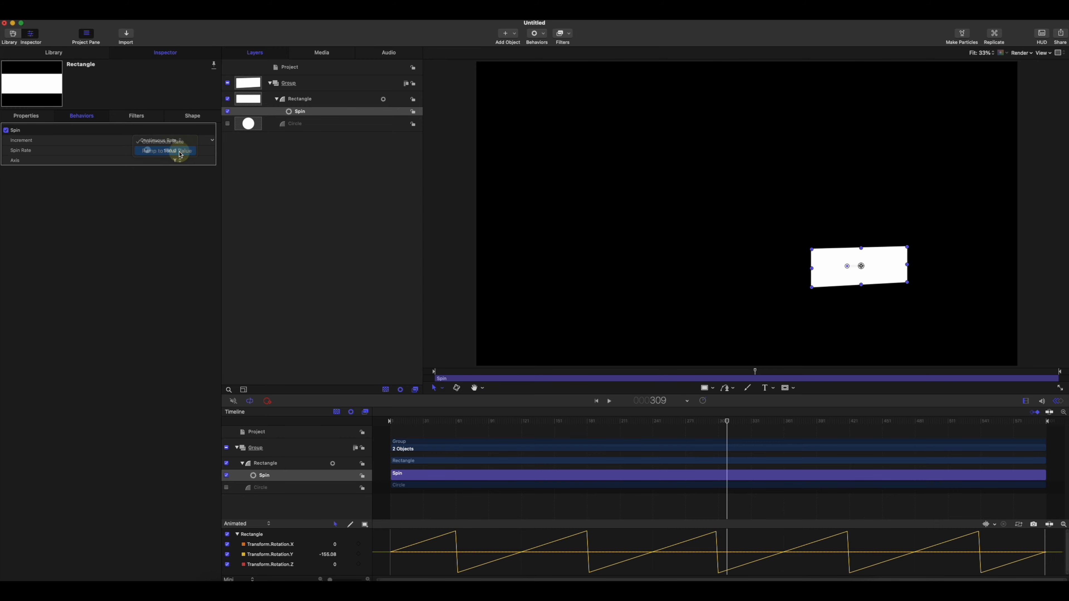
{"action": "left_click_drag", "start_coordinate": [724, 421], "coordinate": [512, 419]}
{"action": "left_click", "coordinate": [174, 159]}
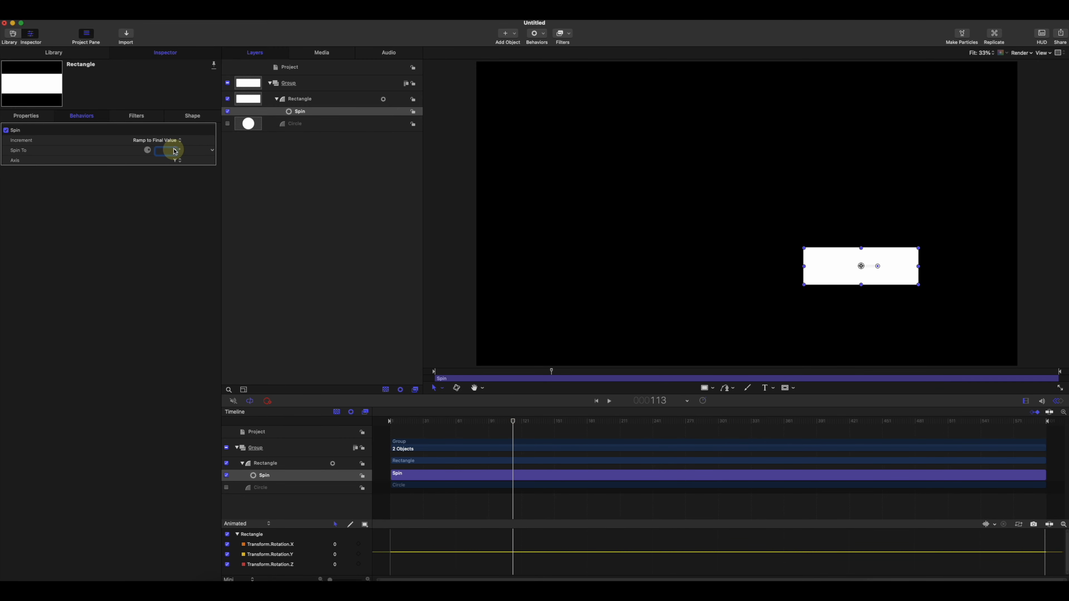
{"action": "left_click", "coordinate": [173, 150]}
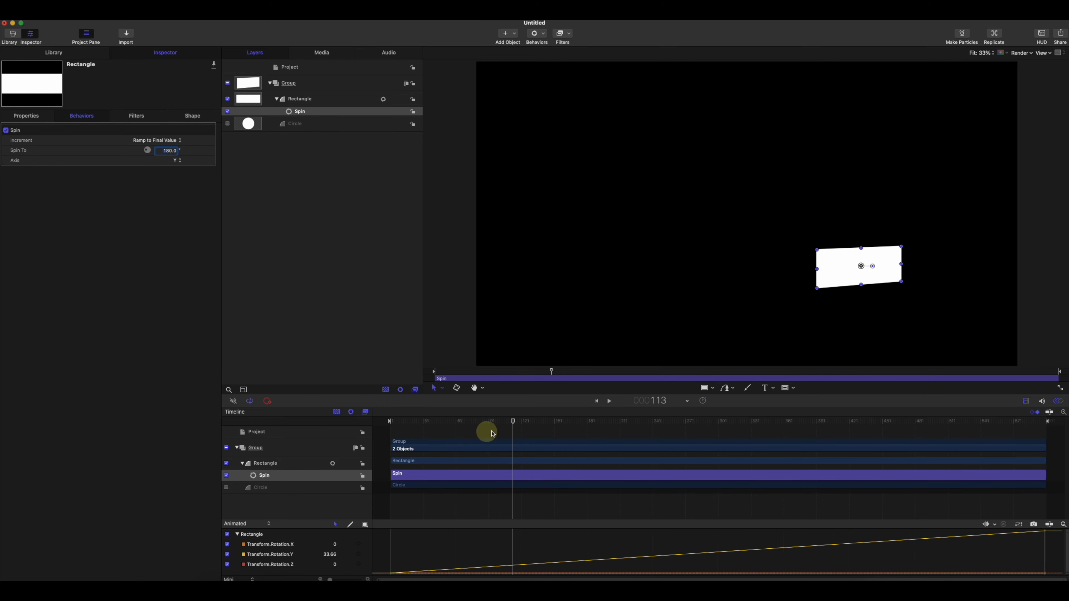
{"action": "left_click_drag", "start_coordinate": [516, 426], "coordinate": [910, 447]}
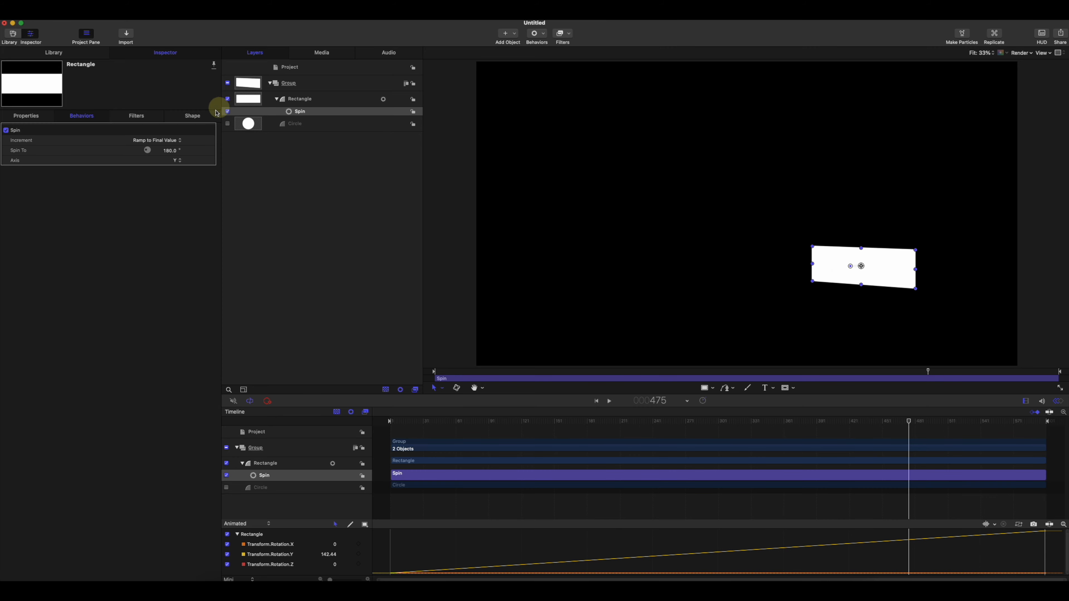
Step: Return the Spin Increment to Continuous Rate, change the axis to X, and scrub the timeline to preview the rotation
{"action": "left_click", "coordinate": [174, 140]}
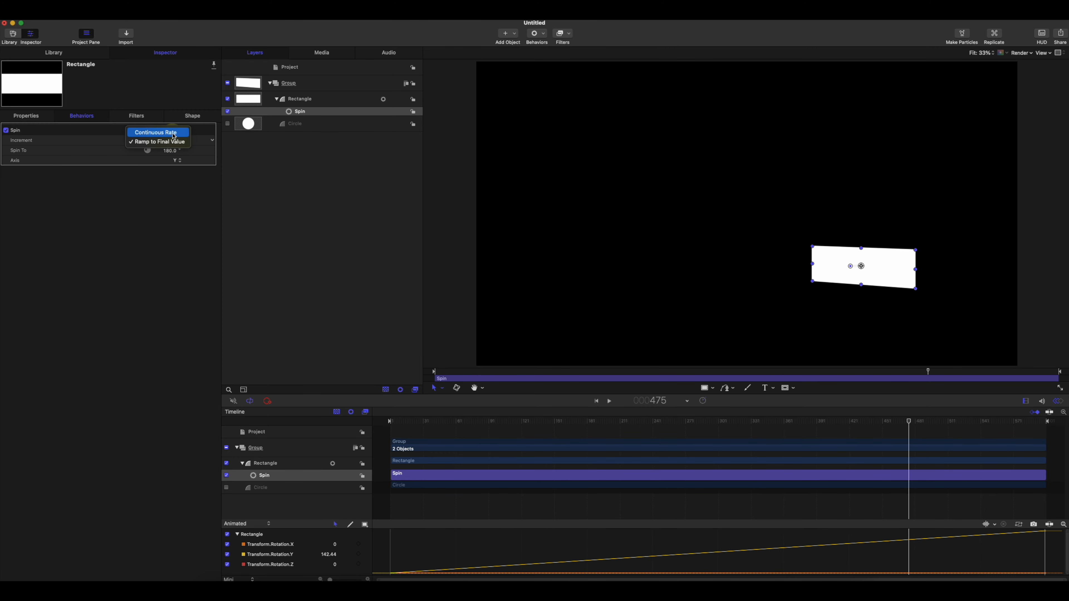
{"action": "left_click", "coordinate": [173, 136]}
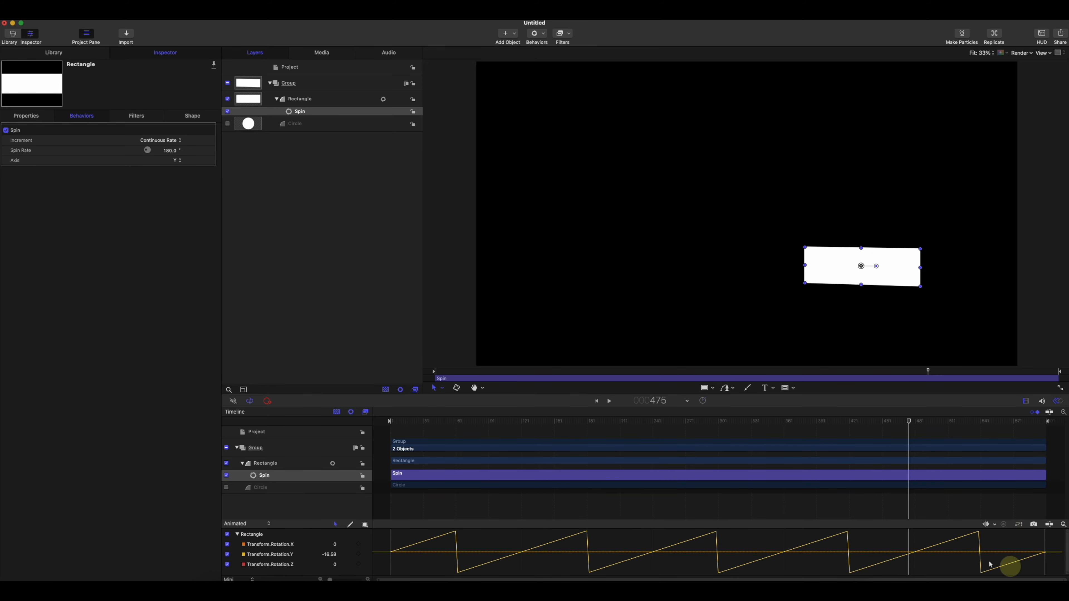
{"action": "left_click", "coordinate": [173, 160]}
{"action": "left_click", "coordinate": [183, 154]}
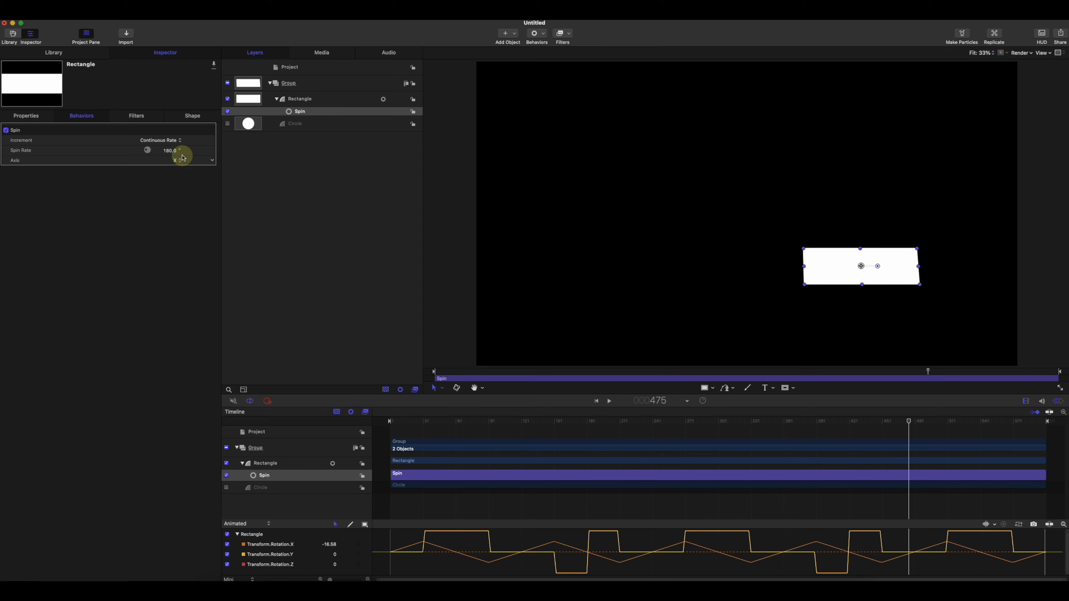
{"action": "left_click_drag", "start_coordinate": [518, 423], "coordinate": [1043, 483]}
{"action": "left_click", "coordinate": [885, 275]}
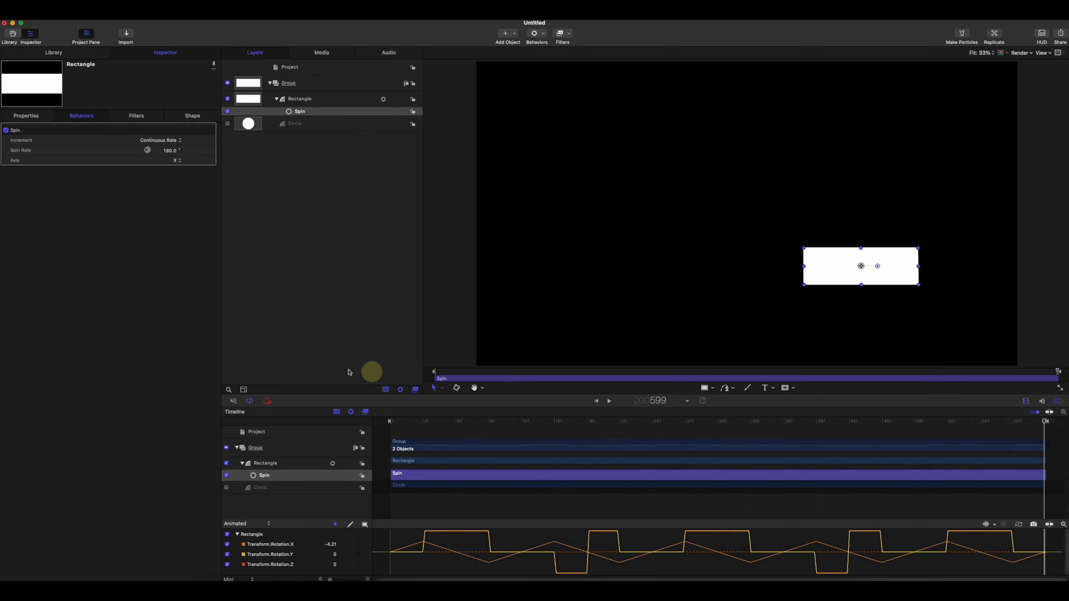
{"action": "left_click_drag", "start_coordinate": [409, 423], "coordinate": [968, 492]}
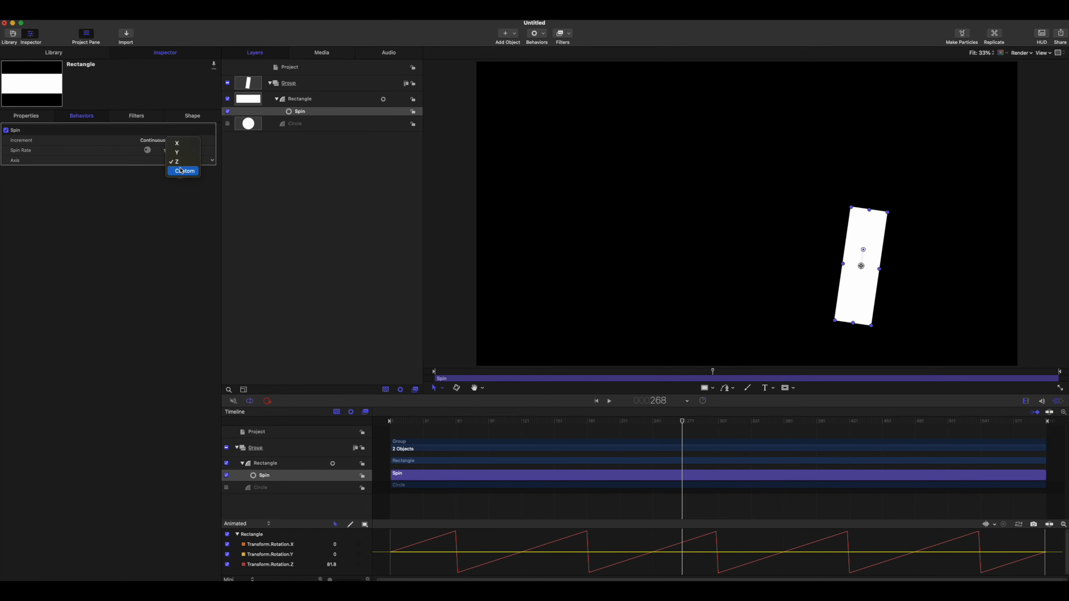
Step: Set the Spin axis to Custom with Latitude -98.7° and Longitude 234.5°, and scrub back toward the start
{"action": "left_click", "coordinate": [184, 172]}
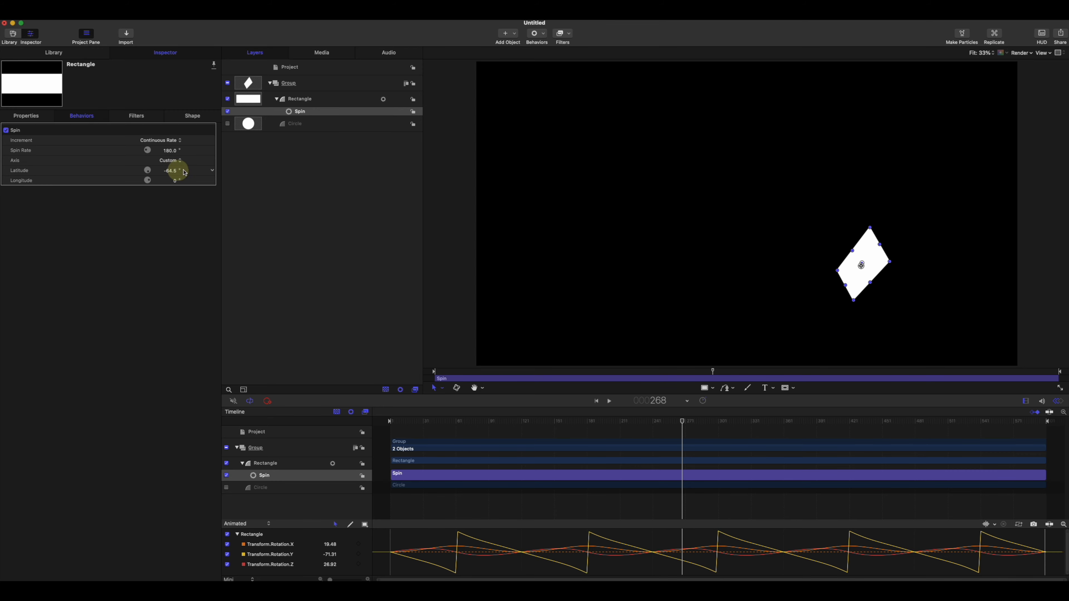
{"action": "left_click", "coordinate": [212, 170]}
{"action": "left_click", "coordinate": [219, 172]}
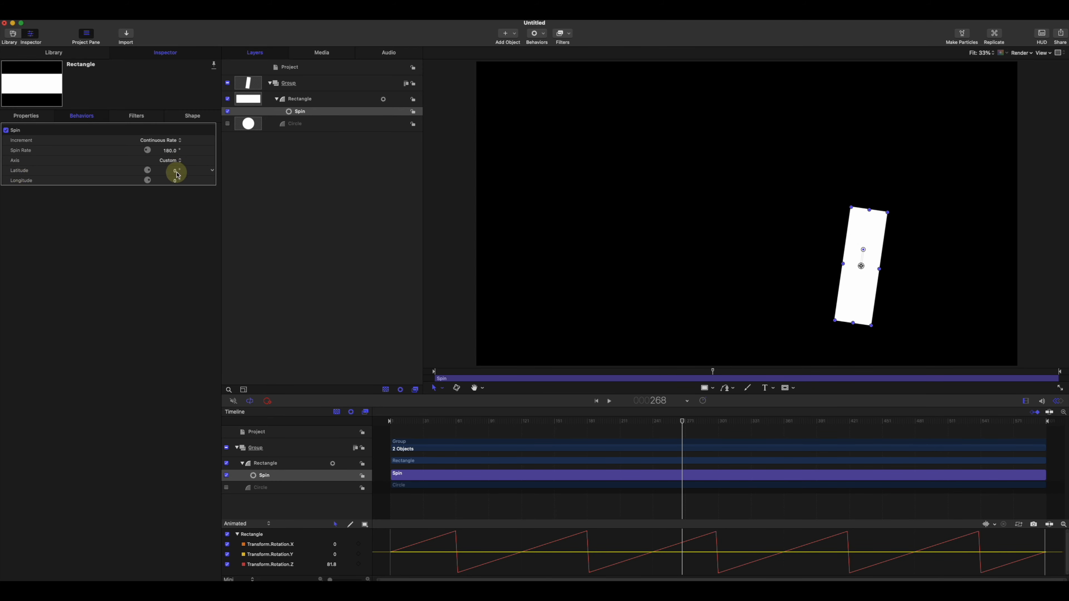
{"action": "left_click_drag", "start_coordinate": [176, 174], "coordinate": [174, 181]}
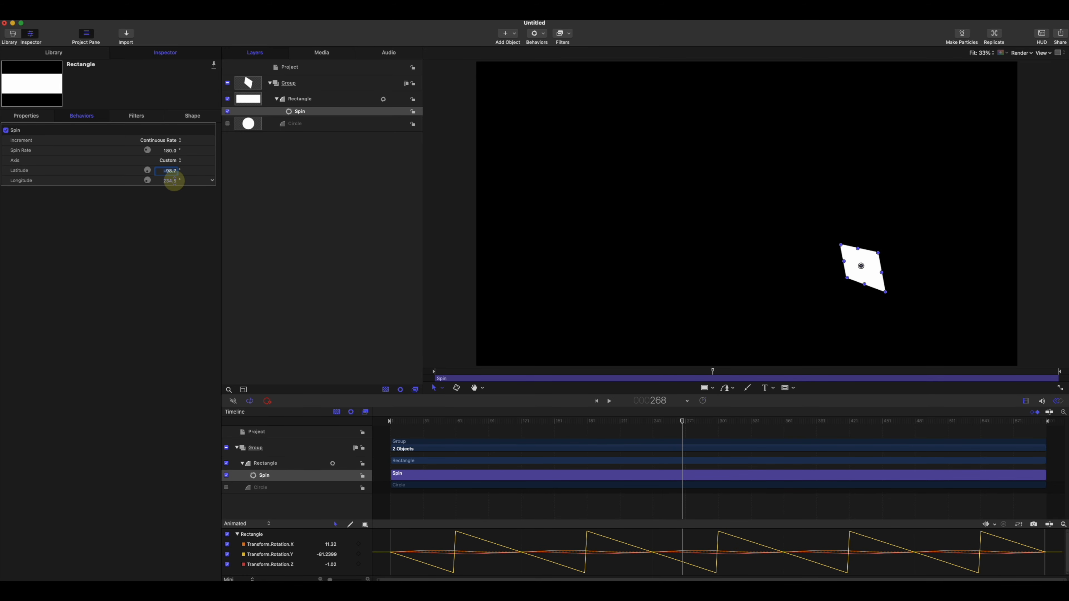
{"action": "left_click_drag", "start_coordinate": [594, 420], "coordinate": [448, 403]}
Step: Switch the custom-axis Spin to Ramp to Final Value, set Longitude to 25°, and scrub to preview the rotation
{"action": "left_click", "coordinate": [168, 141]}
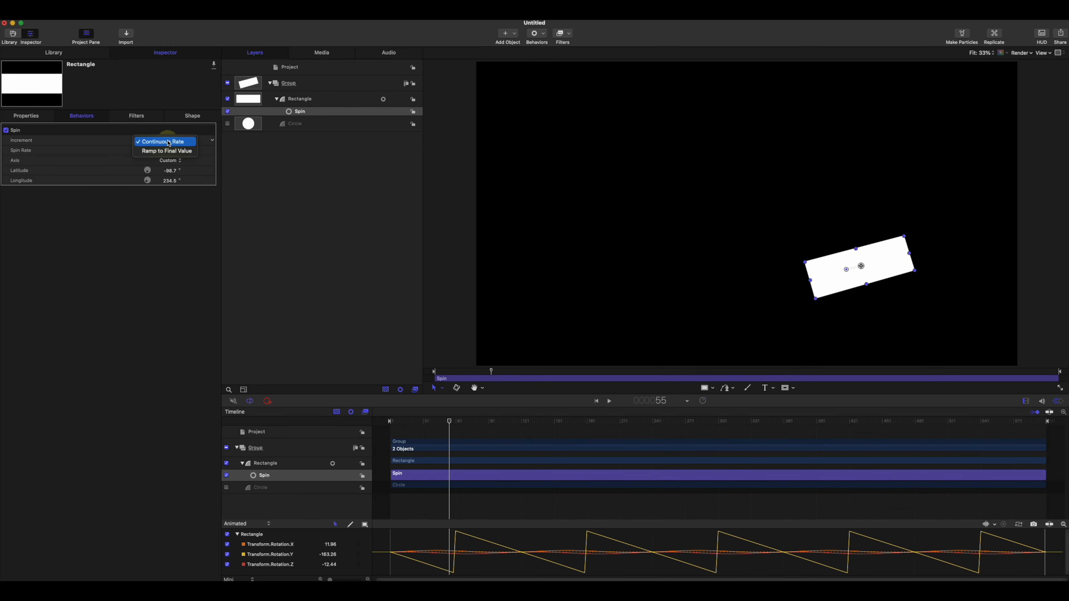
{"action": "left_click", "coordinate": [167, 151]}
{"action": "left_click_drag", "start_coordinate": [453, 422], "coordinate": [862, 440]}
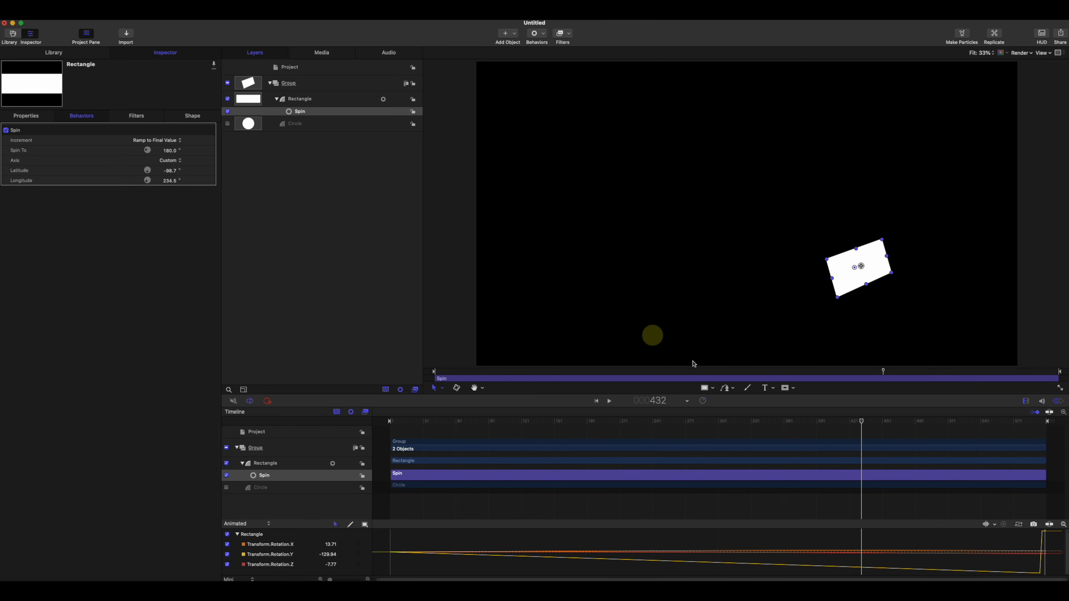
{"action": "left_click_drag", "start_coordinate": [876, 421], "coordinate": [806, 436]}
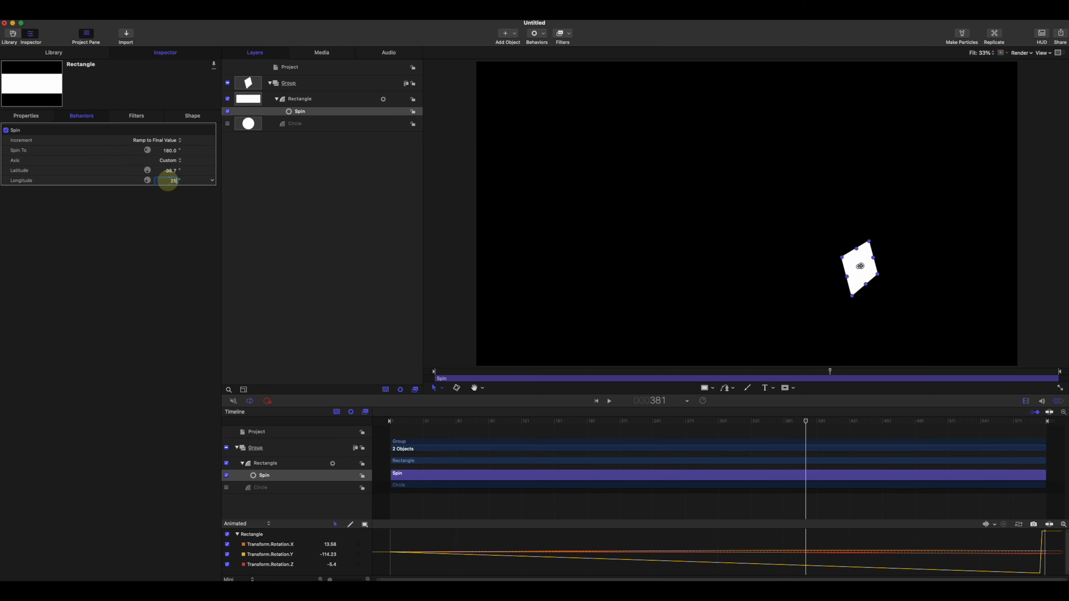
{"action": "key", "text": "Return"}
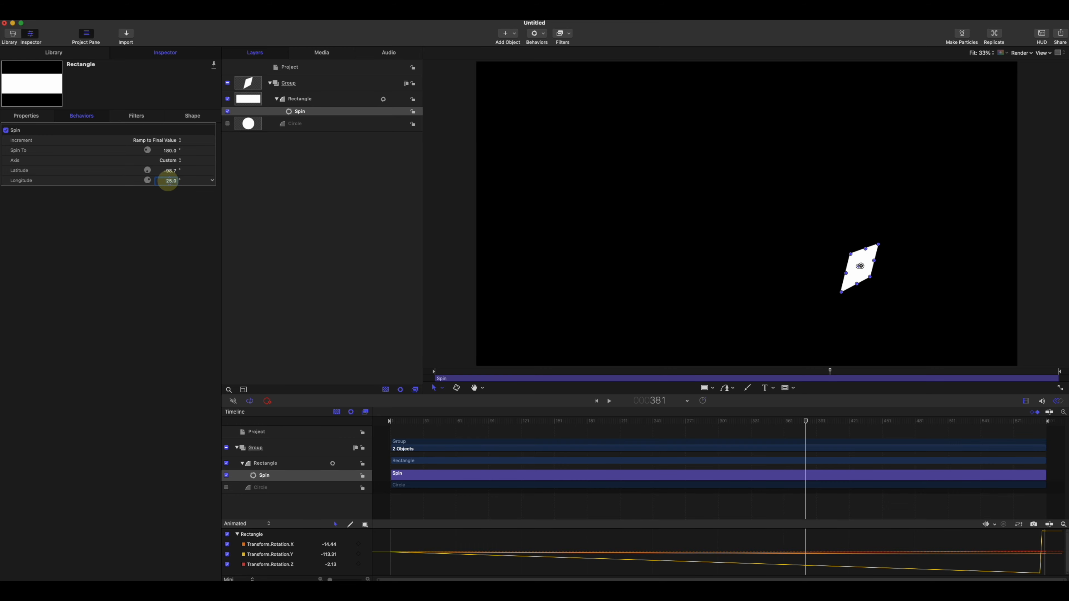
{"action": "left_click_drag", "start_coordinate": [806, 423], "coordinate": [655, 424]}
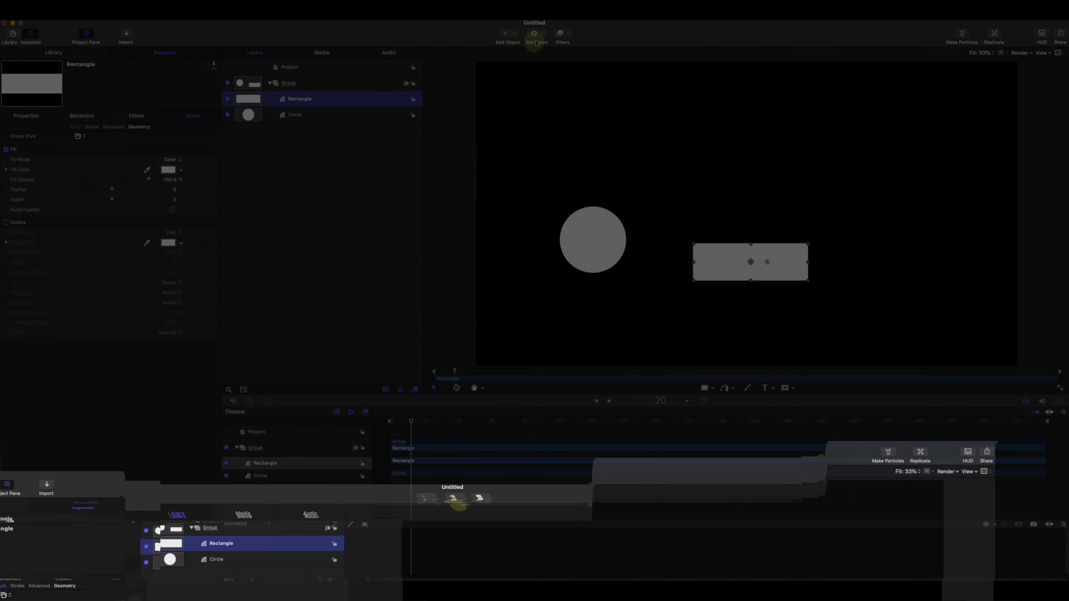
Step: Apply the Throw behavior from Basic Motion to the rectangle and hide the circle
{"action": "left_click", "coordinate": [543, 36]}
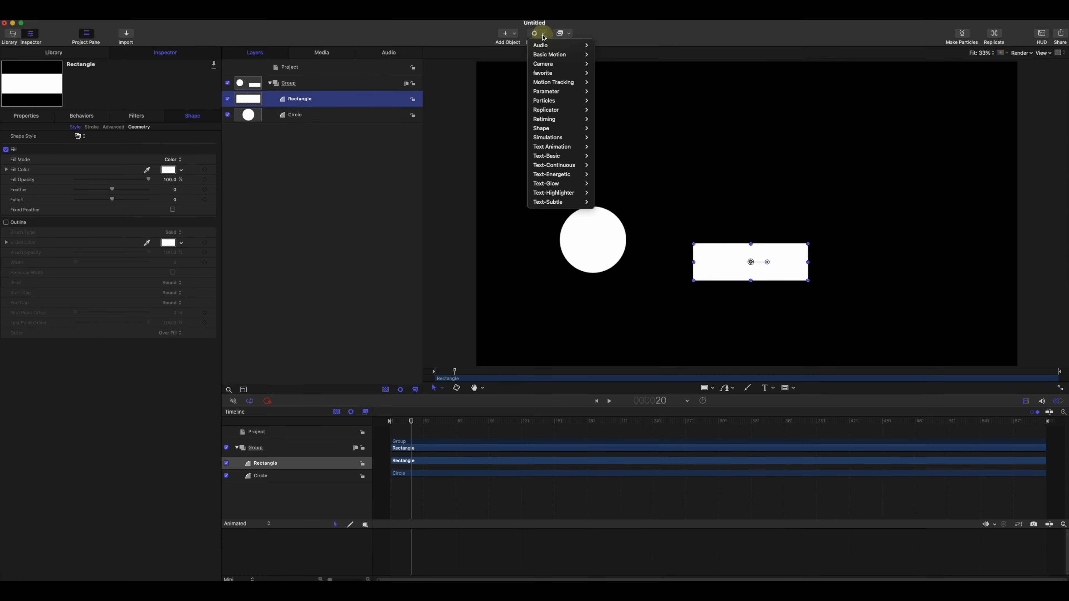
{"action": "mouse_move", "coordinate": [548, 58]}
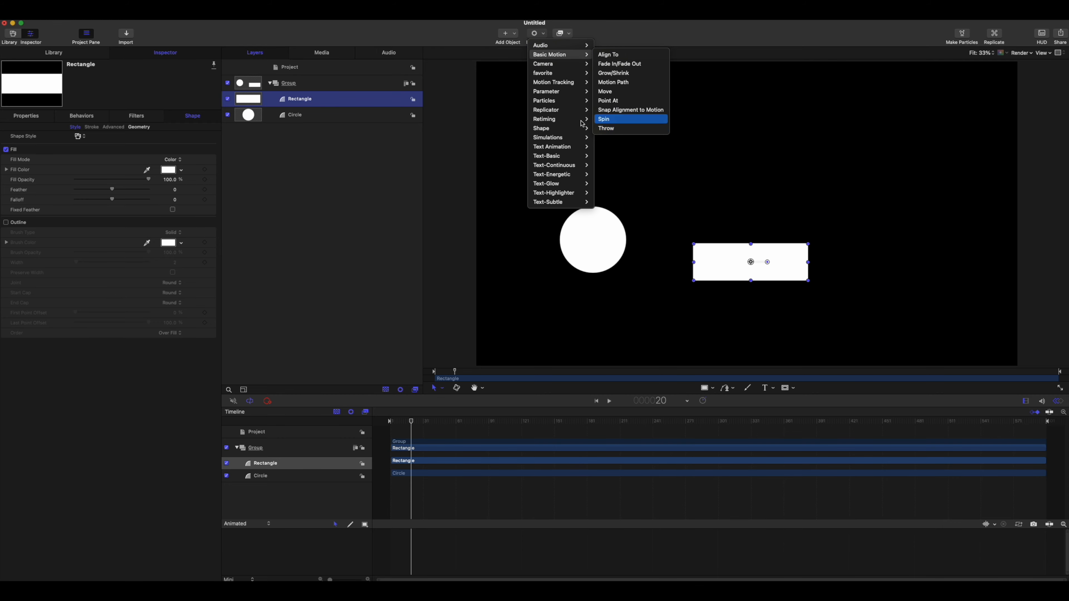
{"action": "left_click", "coordinate": [42, 49]}
{"action": "left_click", "coordinate": [53, 52]}
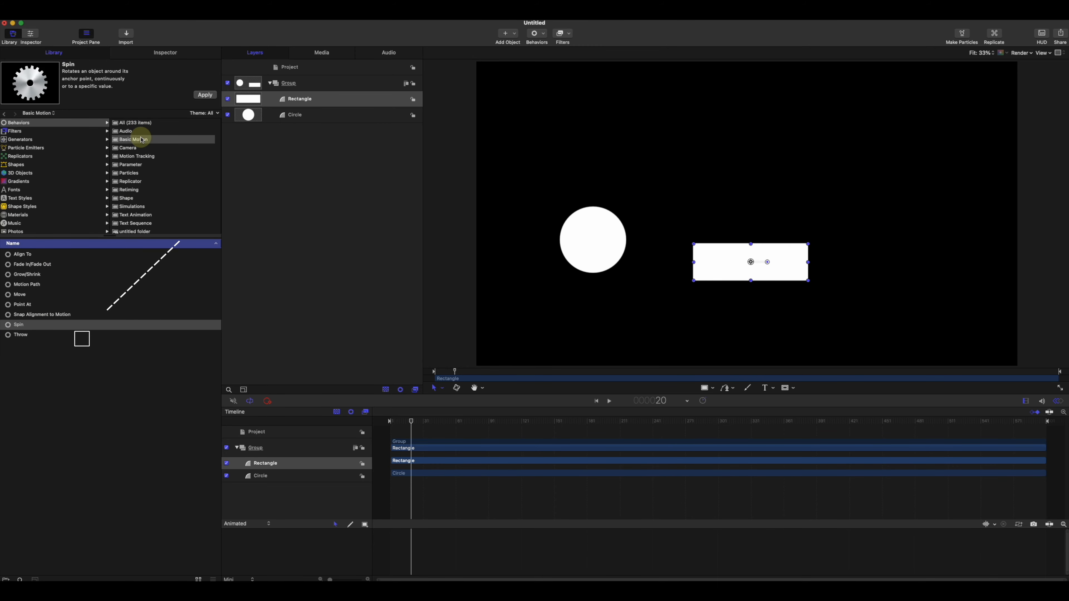
{"action": "left_click", "coordinate": [19, 334]}
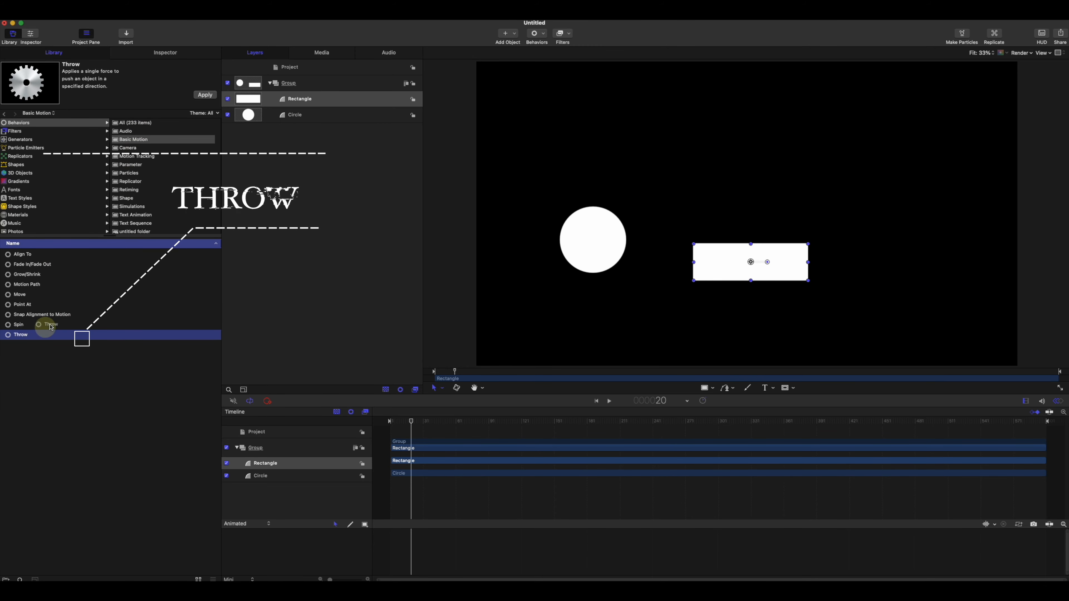
{"action": "left_click_drag", "start_coordinate": [255, 135], "coordinate": [306, 103]}
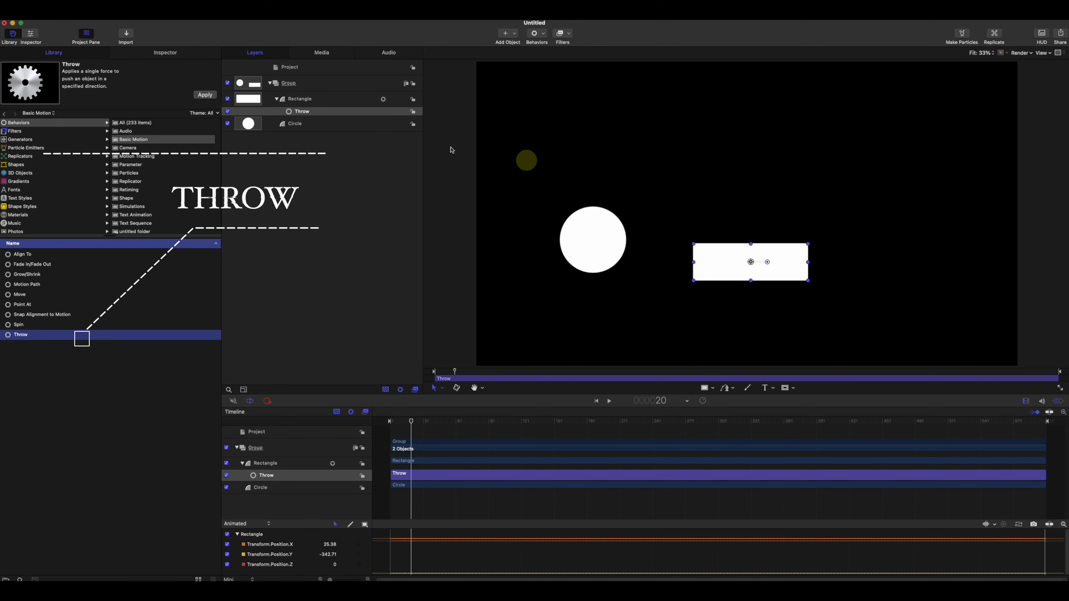
{"action": "left_click", "coordinate": [227, 123]}
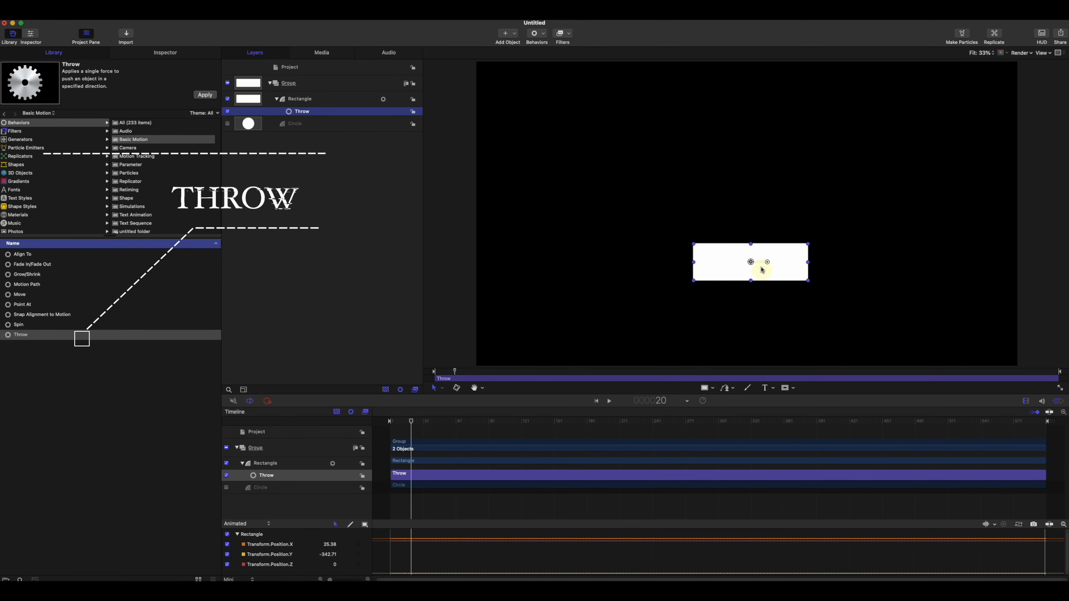
Step: Trim the end of the Throw behavior to frame 42 and scrub back toward the start of the timeline
{"action": "left_click_drag", "start_coordinate": [419, 421], "coordinate": [1020, 423]}
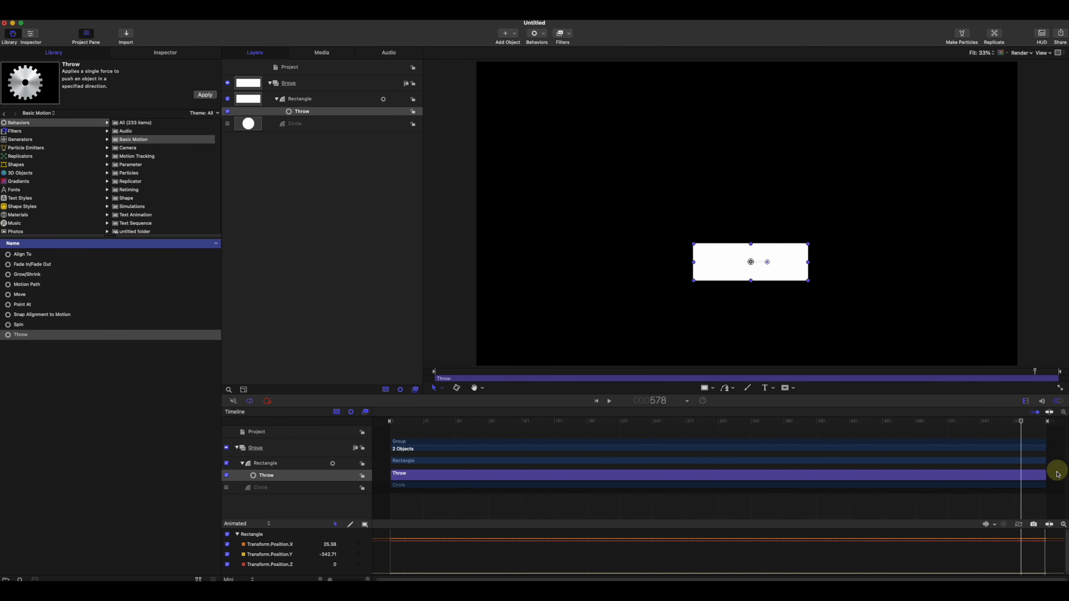
{"action": "left_click_drag", "start_coordinate": [467, 422], "coordinate": [436, 429]}
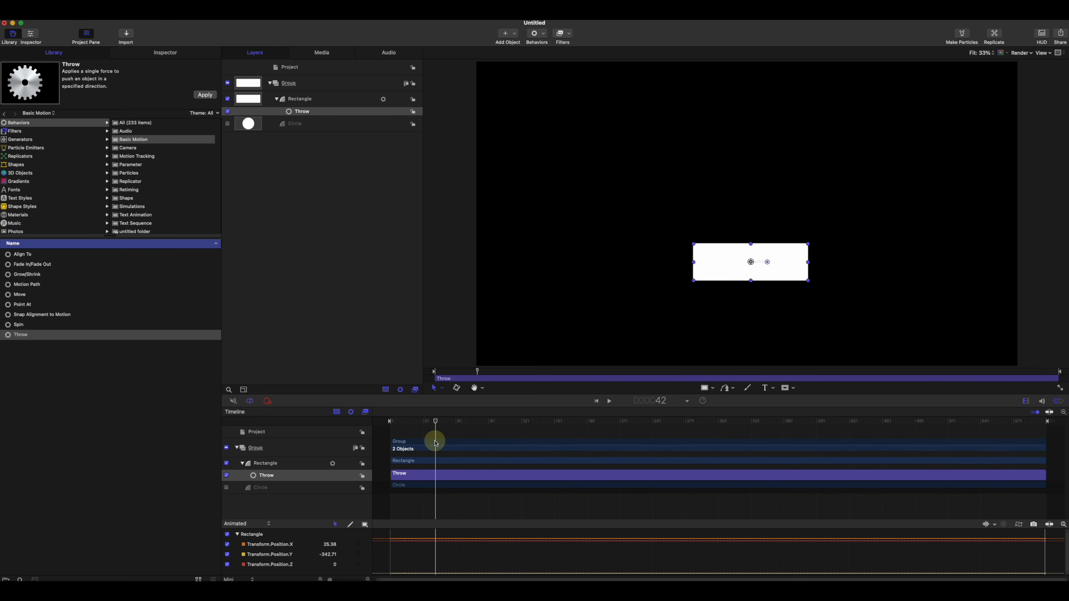
{"action": "key", "text": "o"}
{"action": "mouse_move", "coordinate": [432, 421]}
{"action": "left_mouse_down"}
{"action": "mouse_move", "coordinate": [384, 421]}
{"action": "mouse_move", "coordinate": [416, 425]}
{"action": "left_mouse_up"}
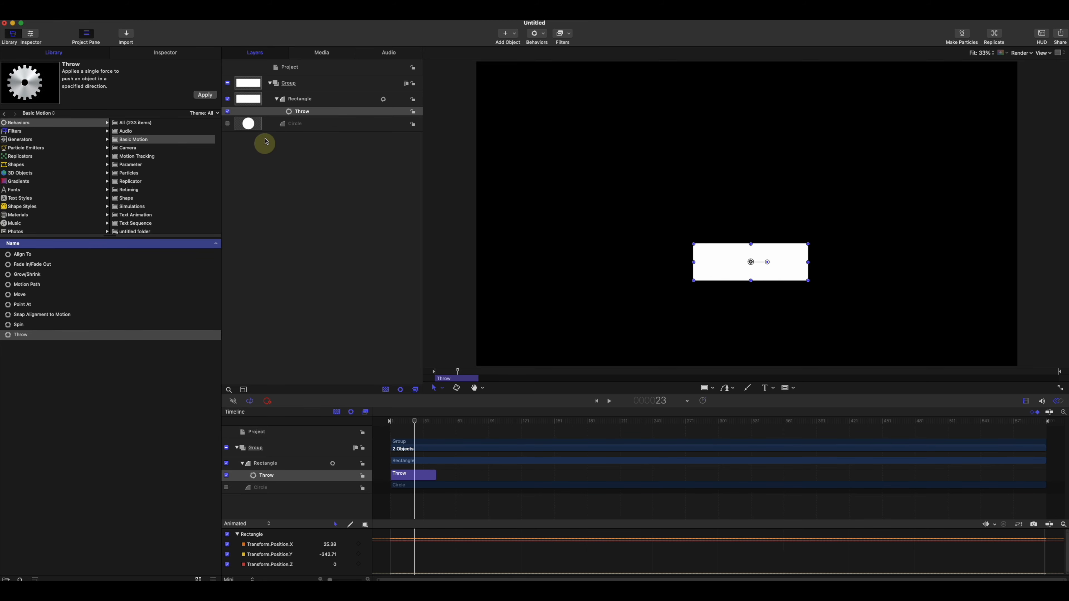
{"action": "left_click_drag", "start_coordinate": [420, 426], "coordinate": [396, 422]}
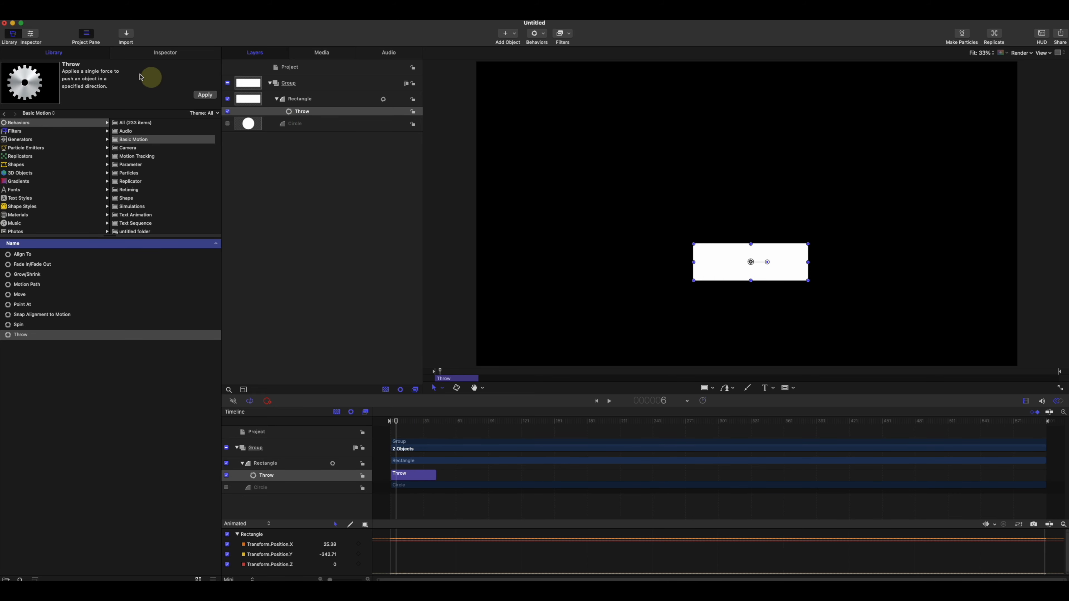
Step: Set the Throw Velocity to 100 with the Increment kept at Continuous Rate, and play the animation
{"action": "left_click", "coordinate": [176, 54]}
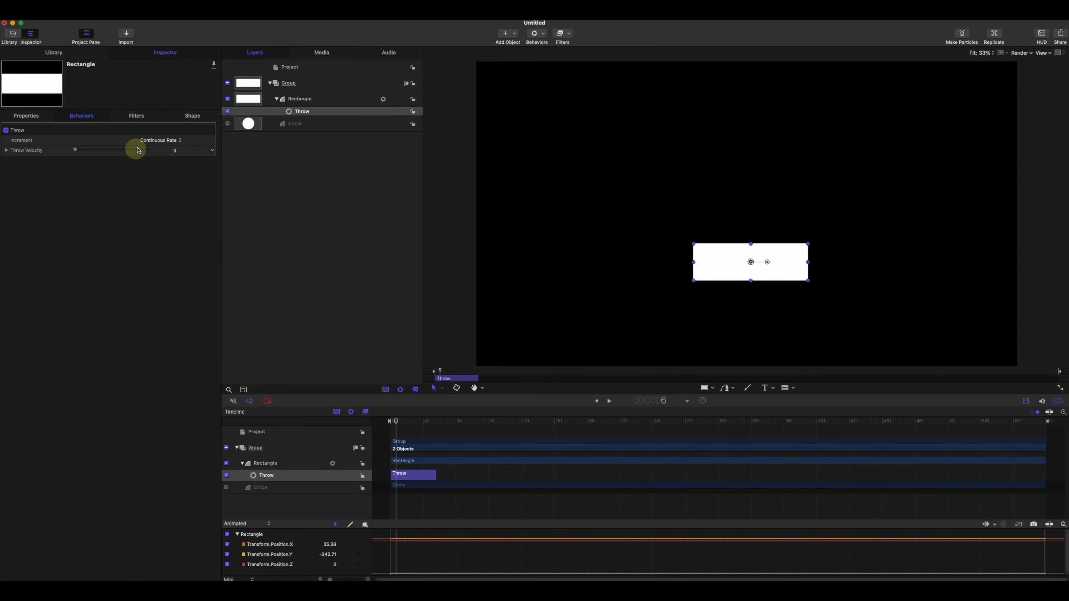
{"action": "left_click", "coordinate": [162, 143]}
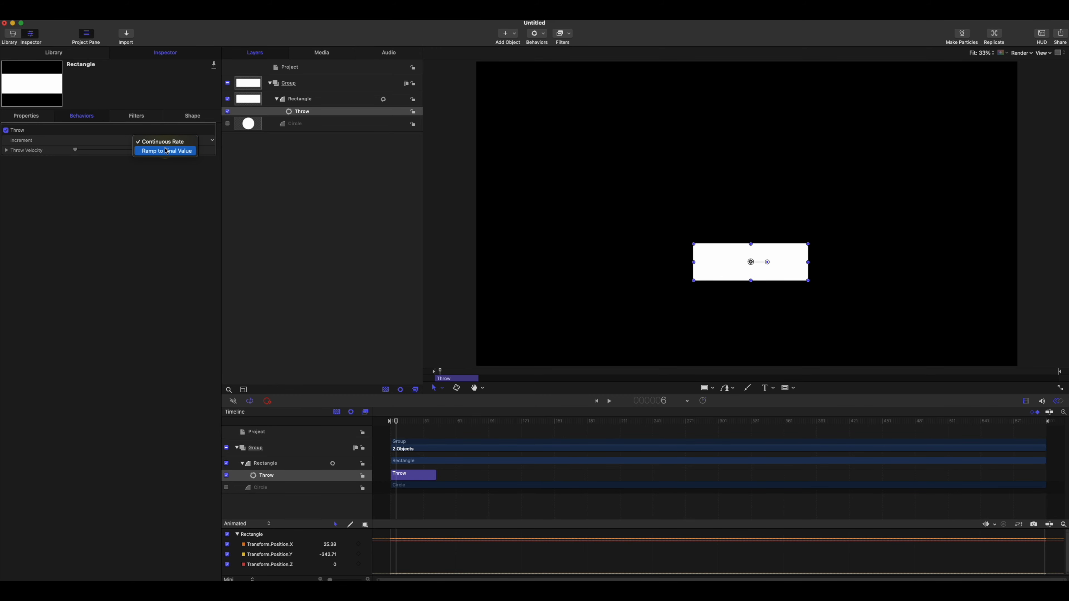
{"action": "left_click", "coordinate": [268, 172]}
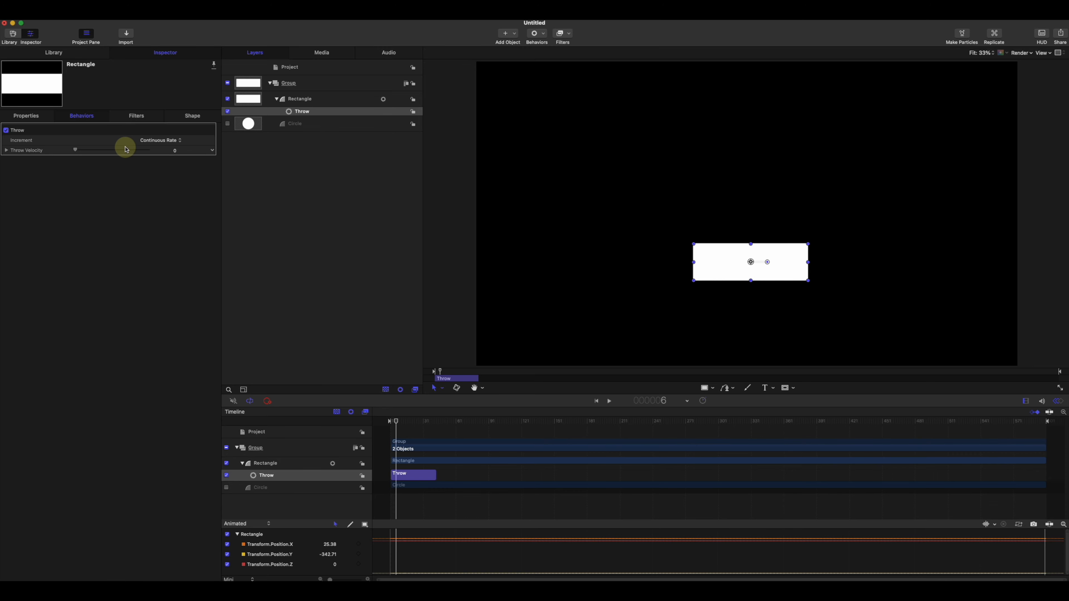
{"action": "left_click_drag", "start_coordinate": [83, 152], "coordinate": [164, 148]}
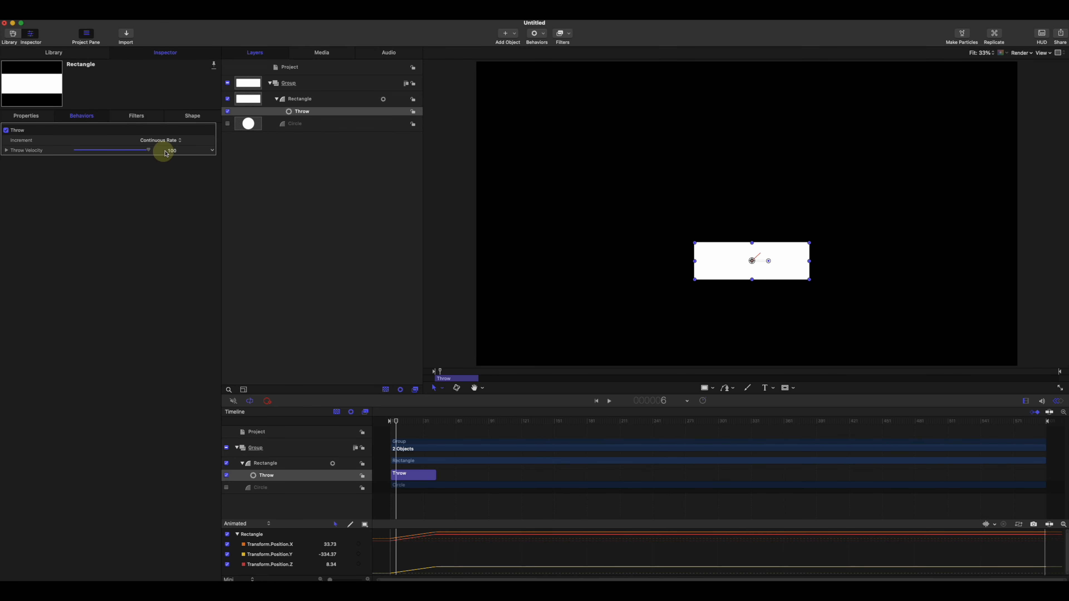
{"action": "key", "text": "space"}
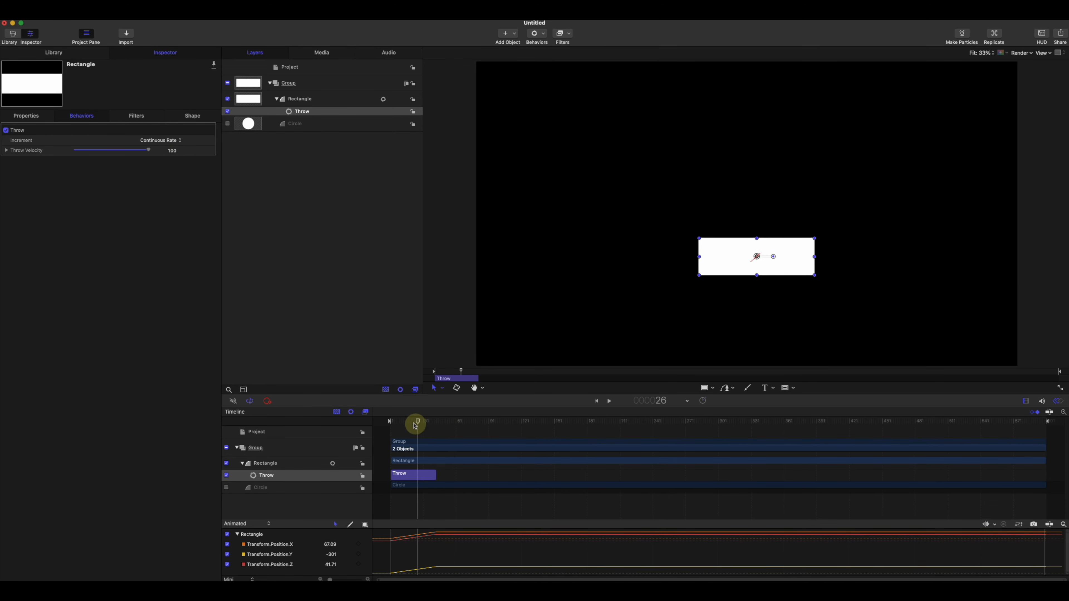
{"action": "key", "text": "space"}
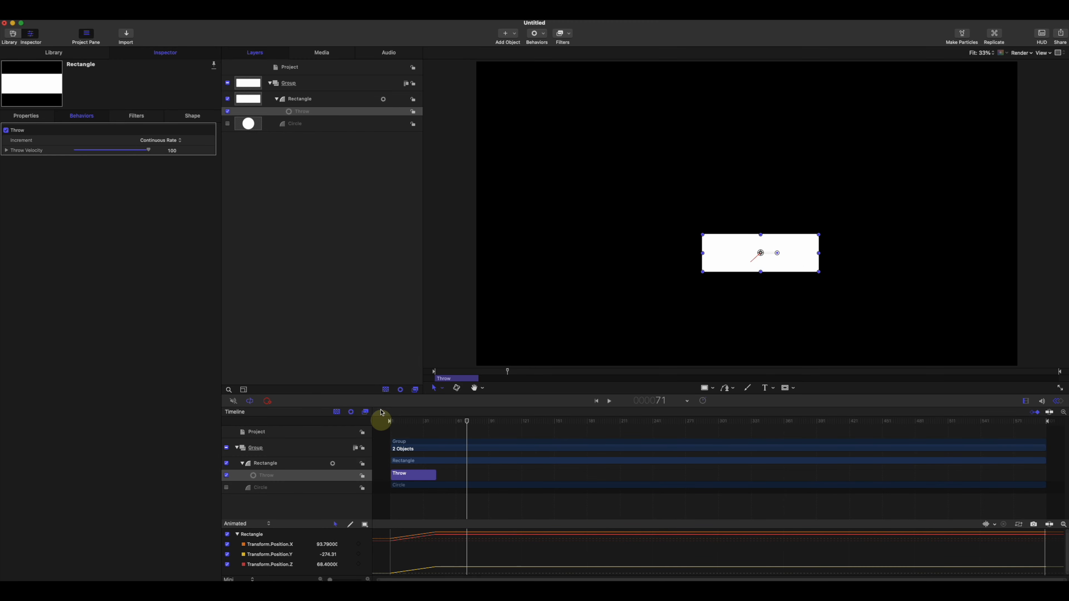
Step: Raise the Throw Velocity to 645 and play the animation from the start
{"action": "left_click_drag", "start_coordinate": [172, 155], "coordinate": [173, 152]}
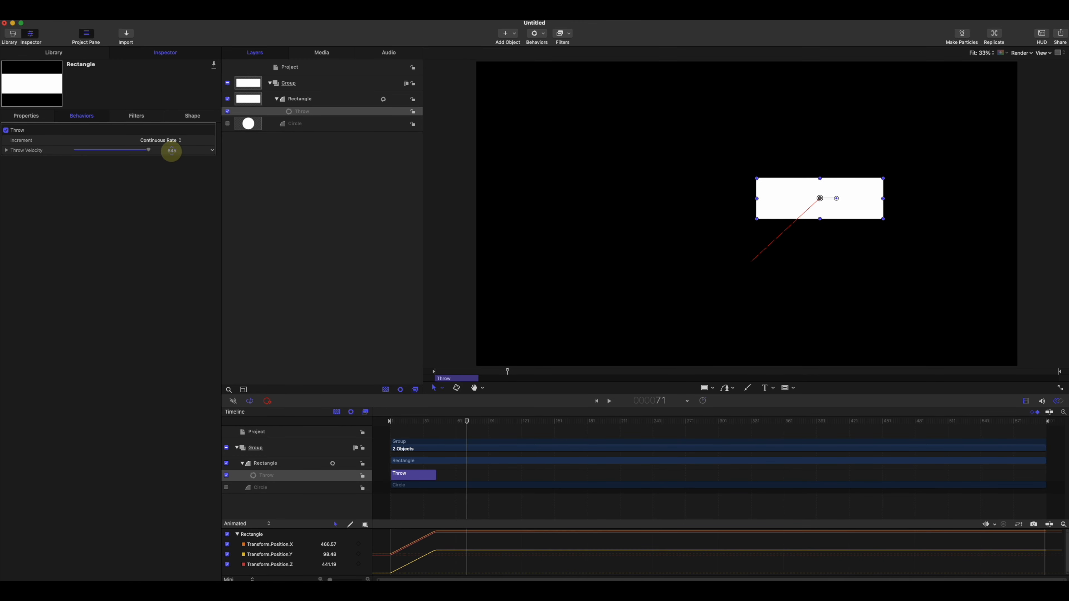
{"action": "key", "text": "space"}
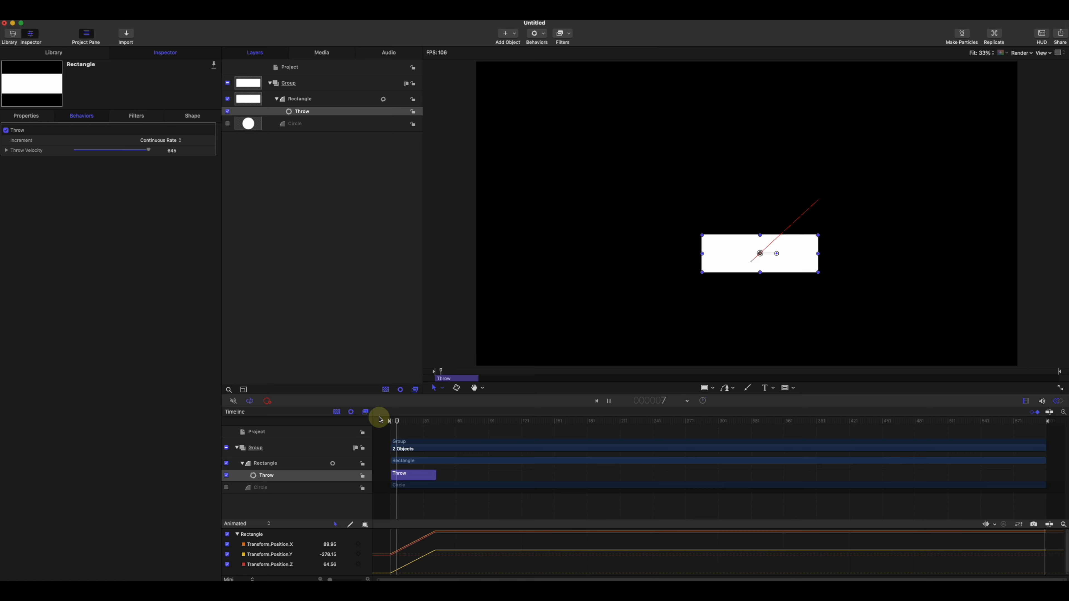
{"action": "key", "text": "space"}
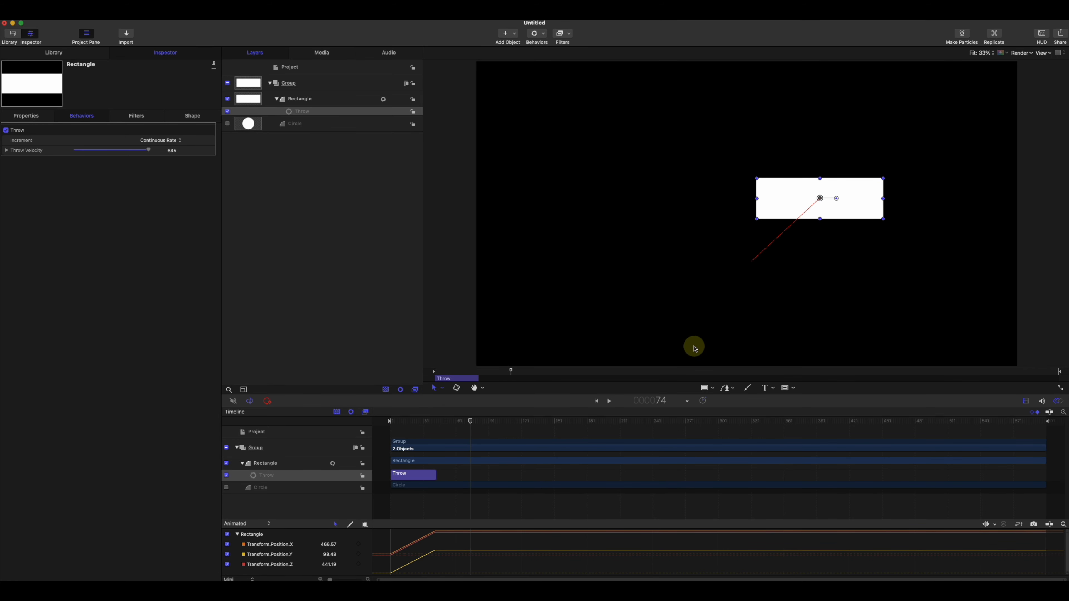
Step: Move the rectangle to the lower-left corner of the canvas frame and play the throw from the start
{"action": "left_click", "coordinate": [982, 52]}
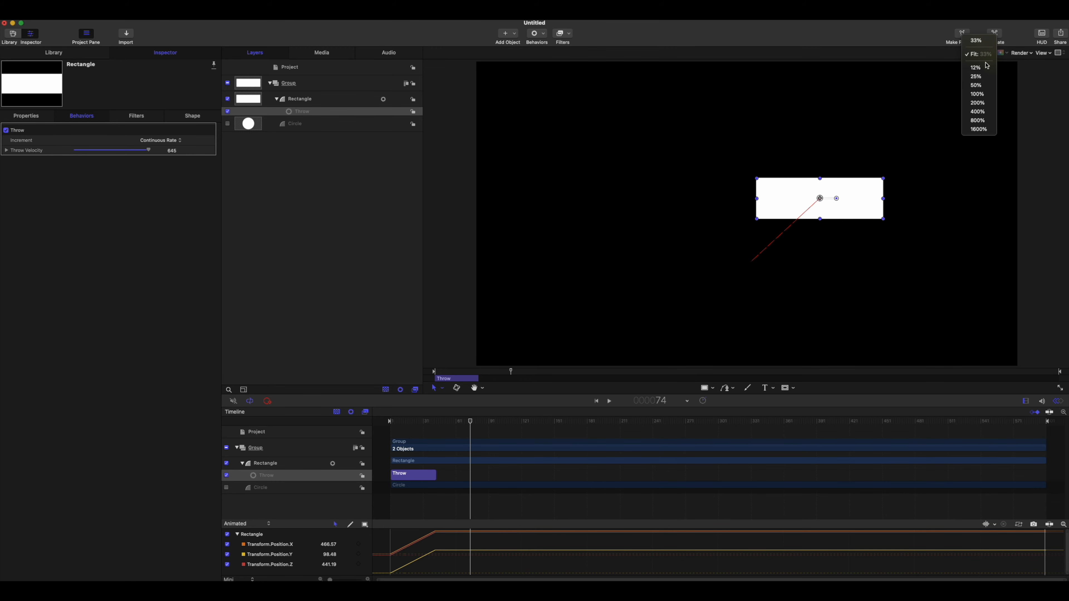
{"action": "left_click", "coordinate": [980, 76]}
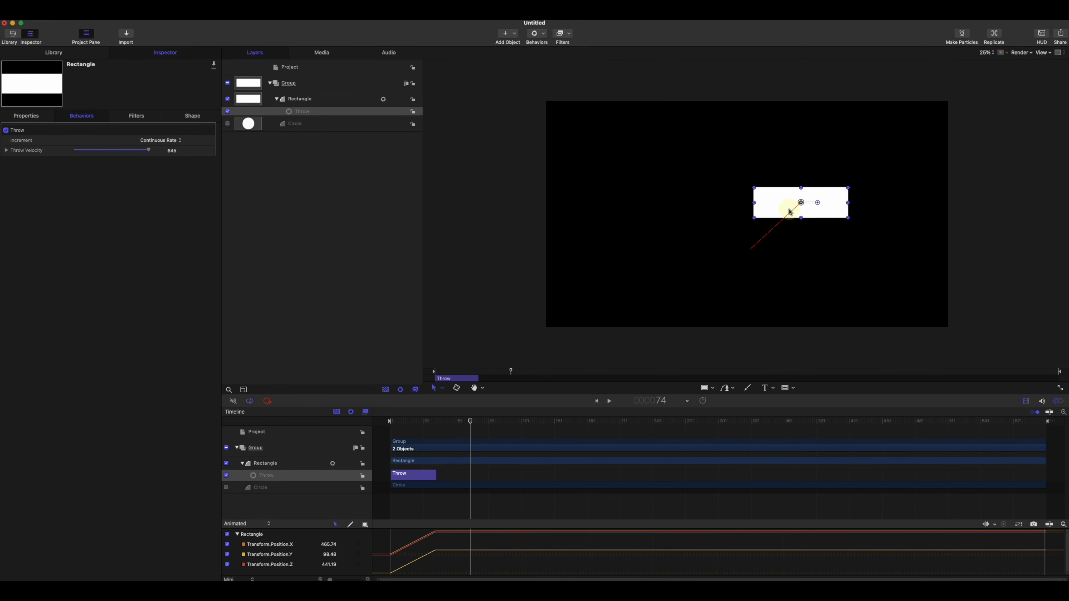
{"action": "left_click_drag", "start_coordinate": [790, 212], "coordinate": [601, 303]}
{"action": "left_click_drag", "start_coordinate": [470, 421], "coordinate": [375, 443]}
{"action": "key", "text": "space"}
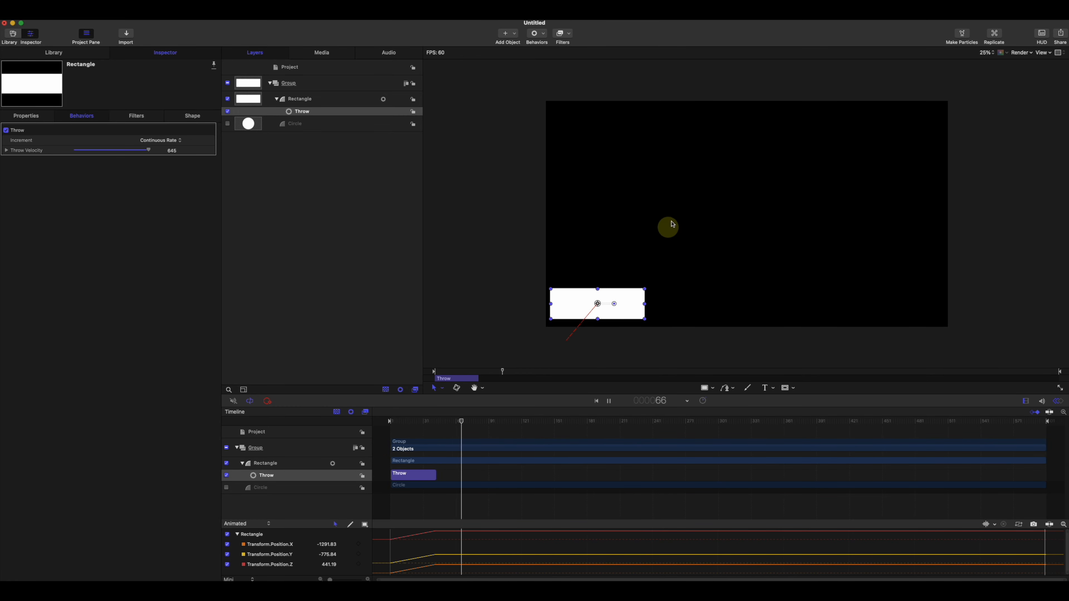
Step: Deselect the rectangle and replay the throw from the first frame without the on-screen controls
{"action": "left_click", "coordinate": [669, 207]}
{"action": "left_click", "coordinate": [416, 423]}
{"action": "left_click_drag", "start_coordinate": [413, 424], "coordinate": [388, 426]}
{"action": "key", "text": "space"}
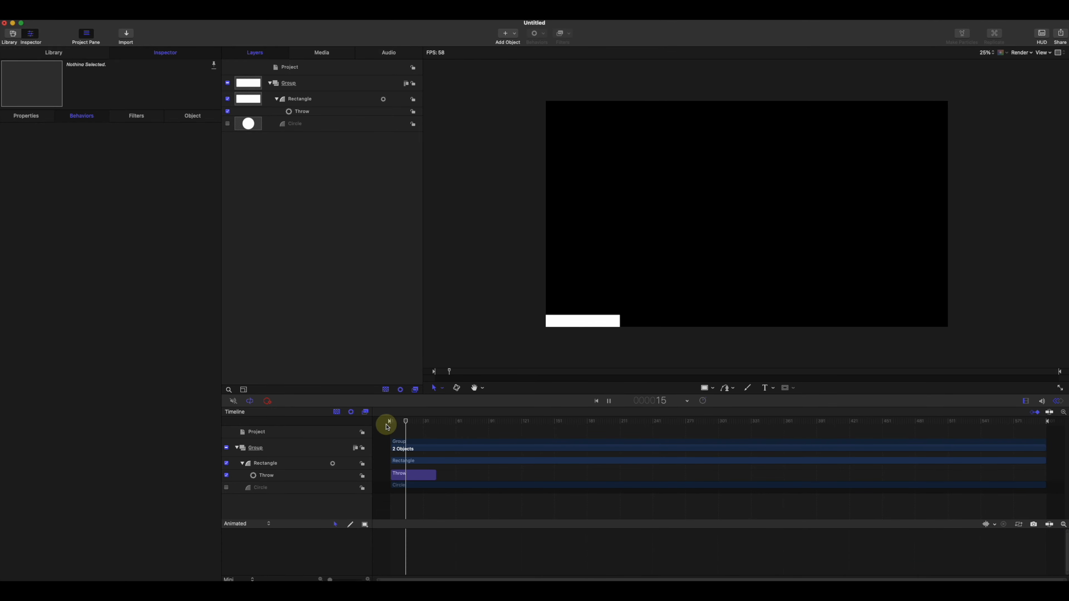